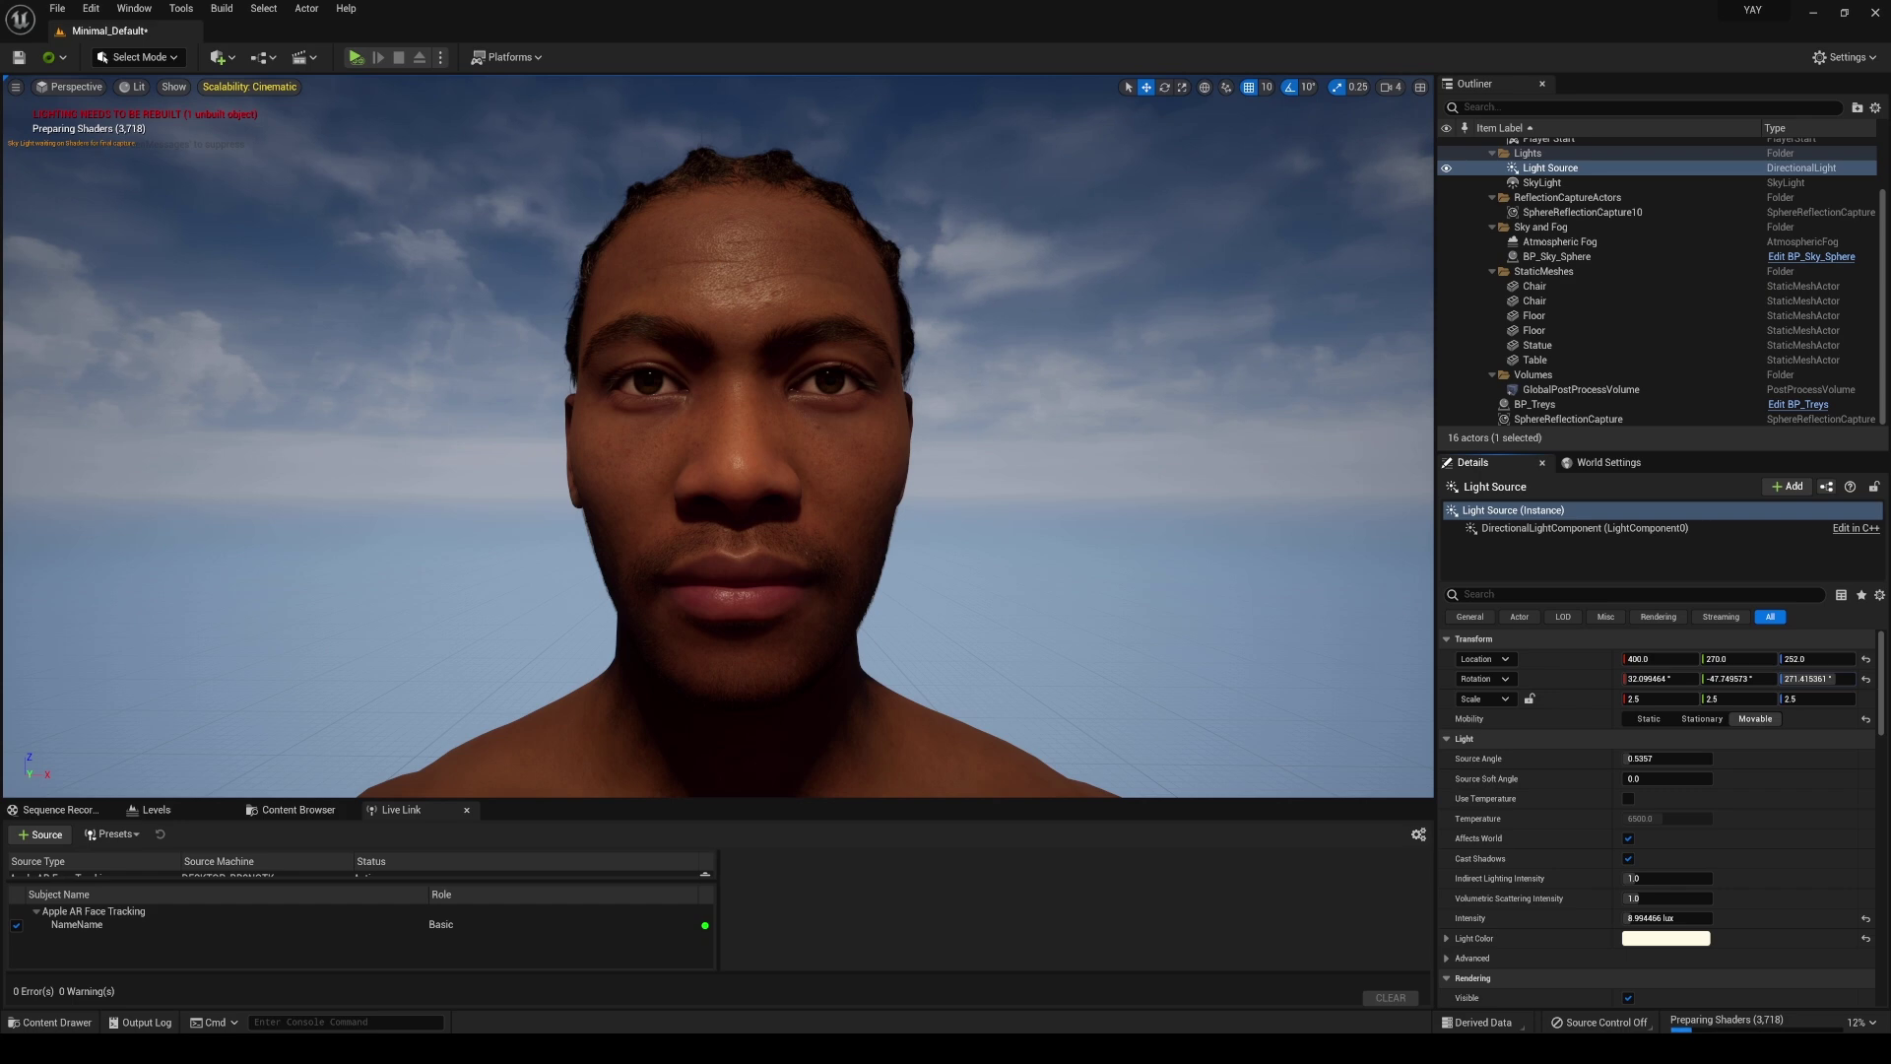
- Set BP_Treys's Live Link face subject to NameName, then run a play test and stop it
{"action": "left_click", "coordinate": [733, 424]}
{"action": "left_click", "coordinate": [1699, 738]}
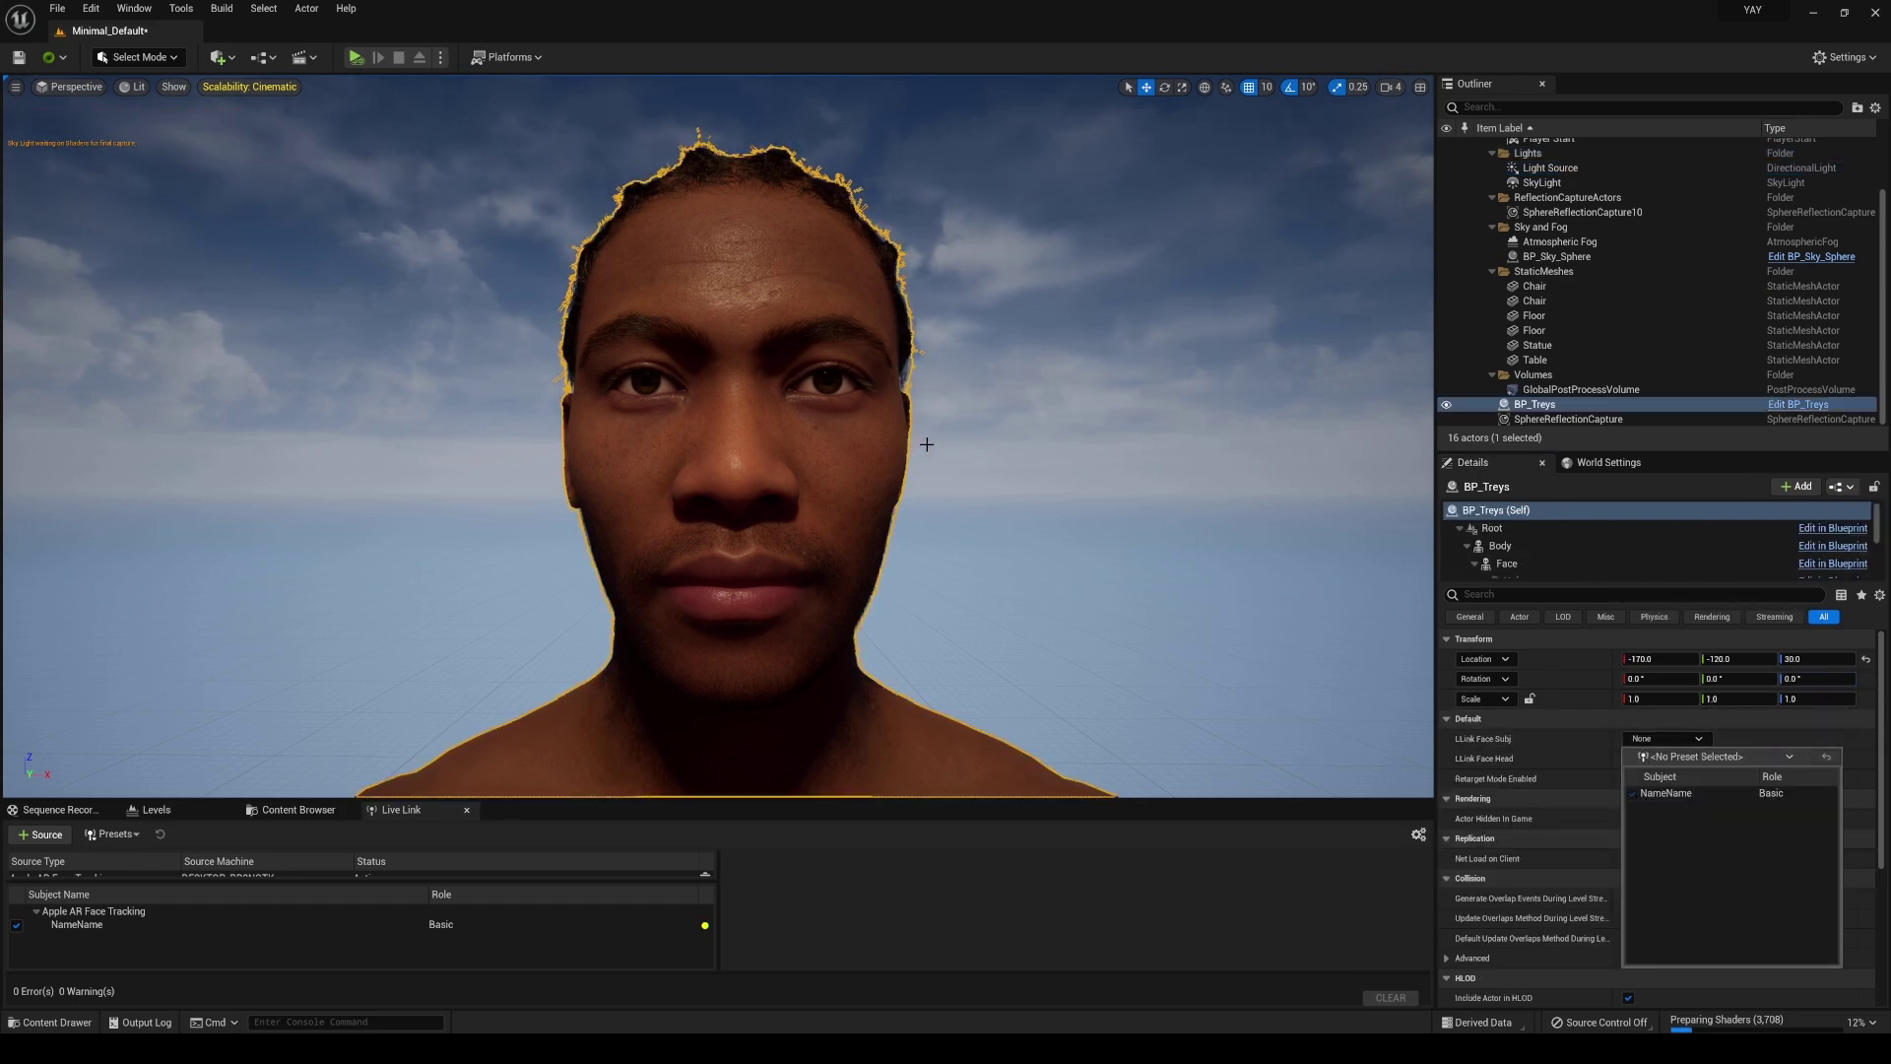
{"action": "left_click", "coordinate": [1663, 794]}
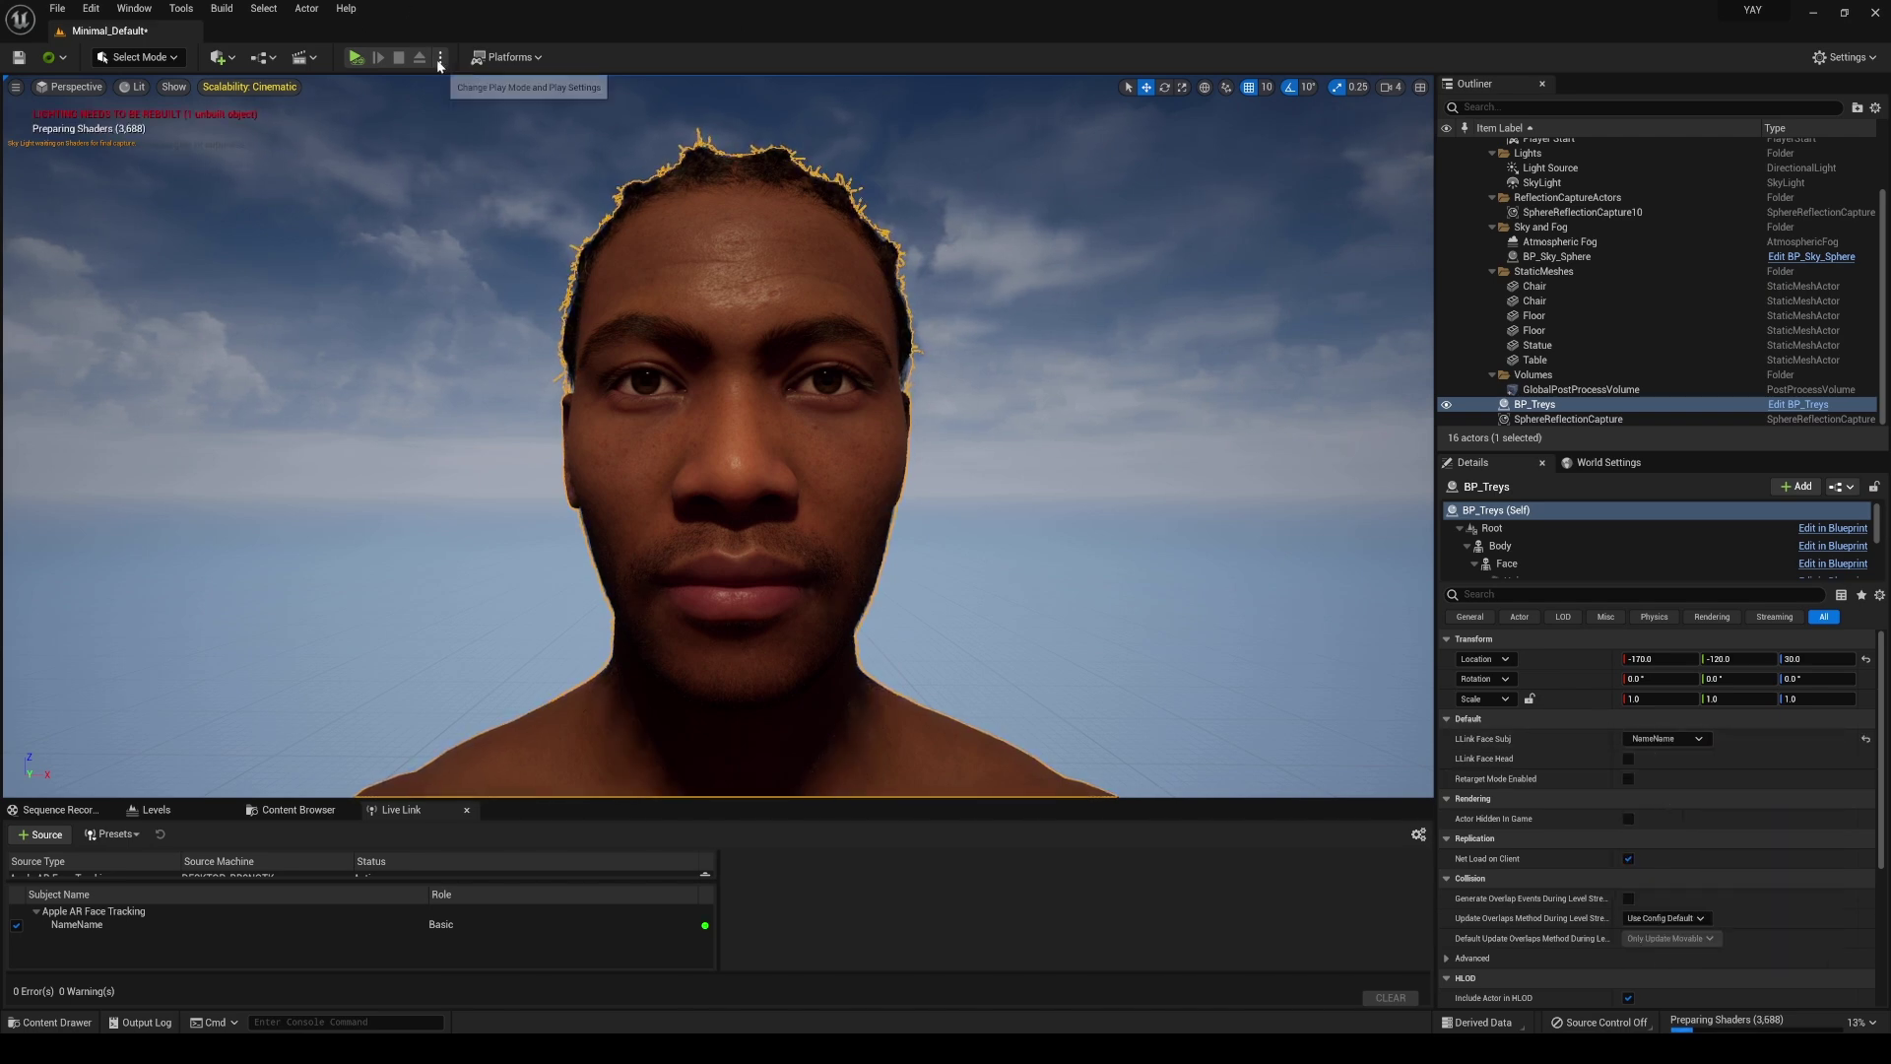
{"action": "left_click", "coordinate": [357, 58]}
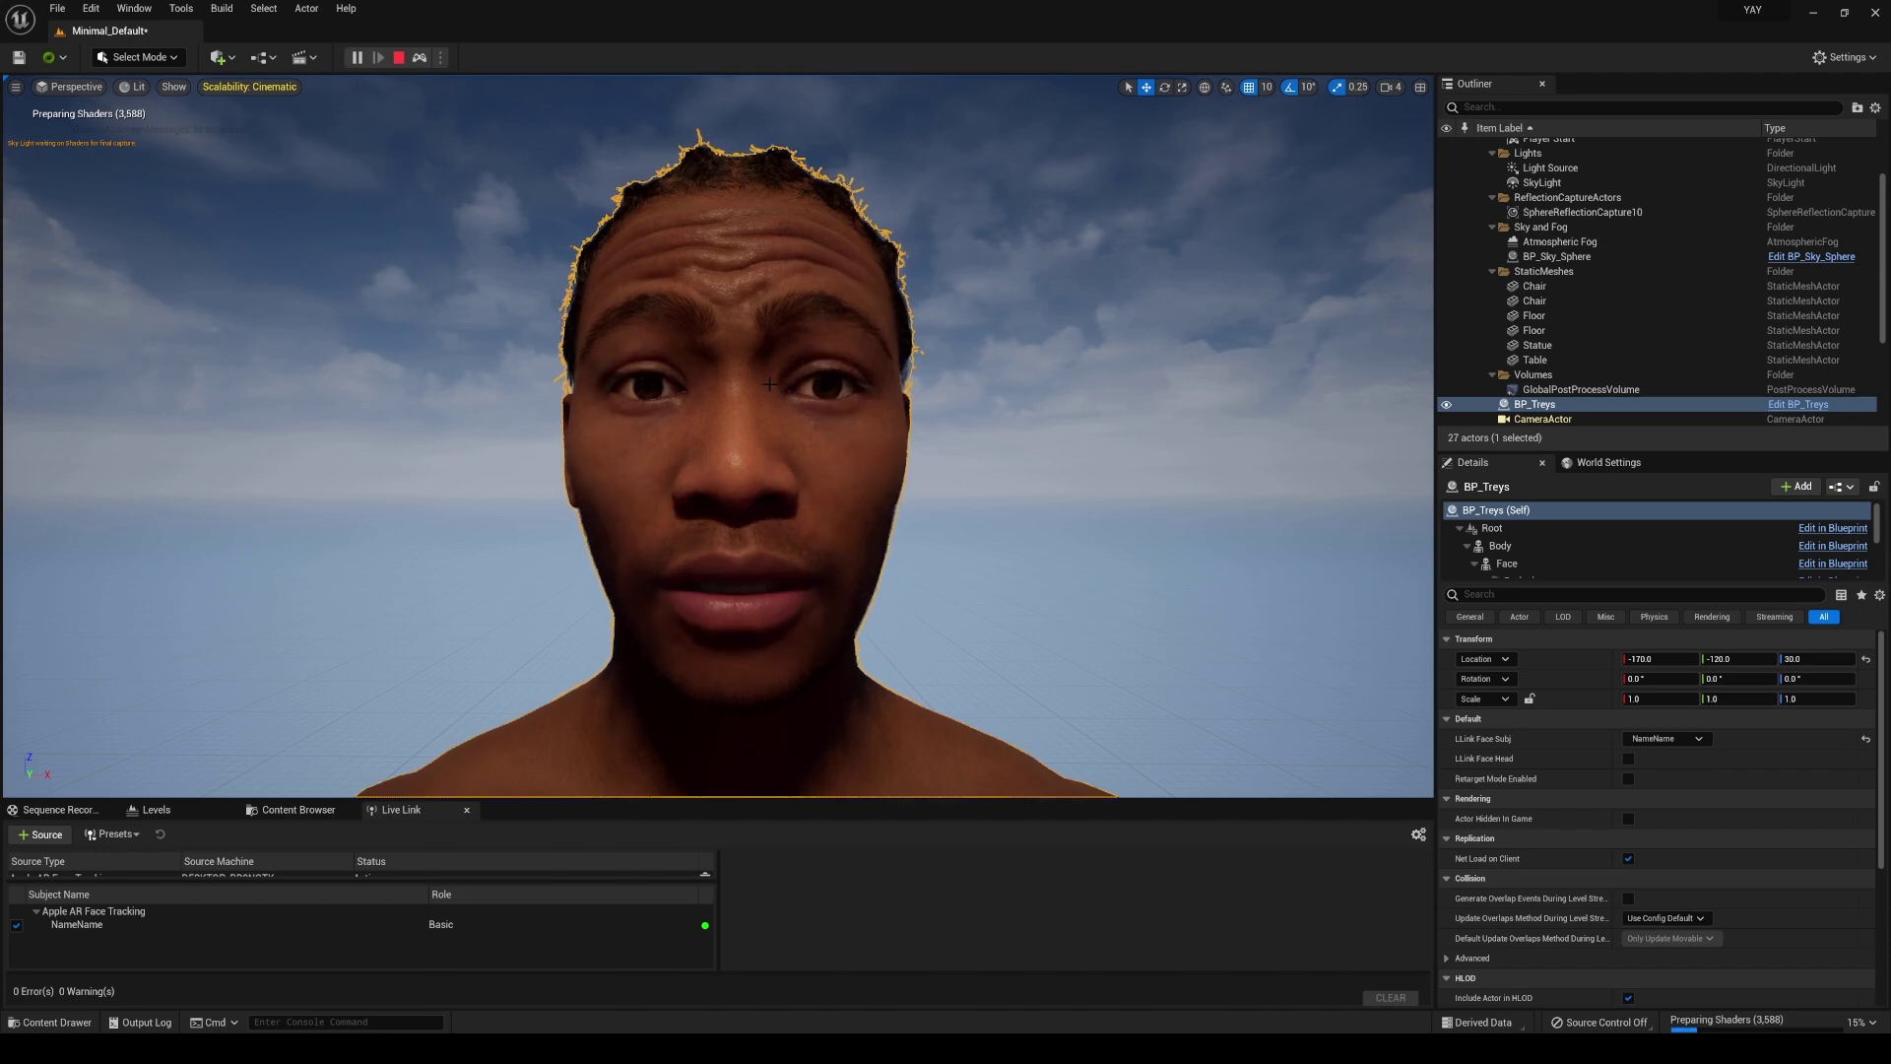
{"action": "left_click", "coordinate": [398, 58]}
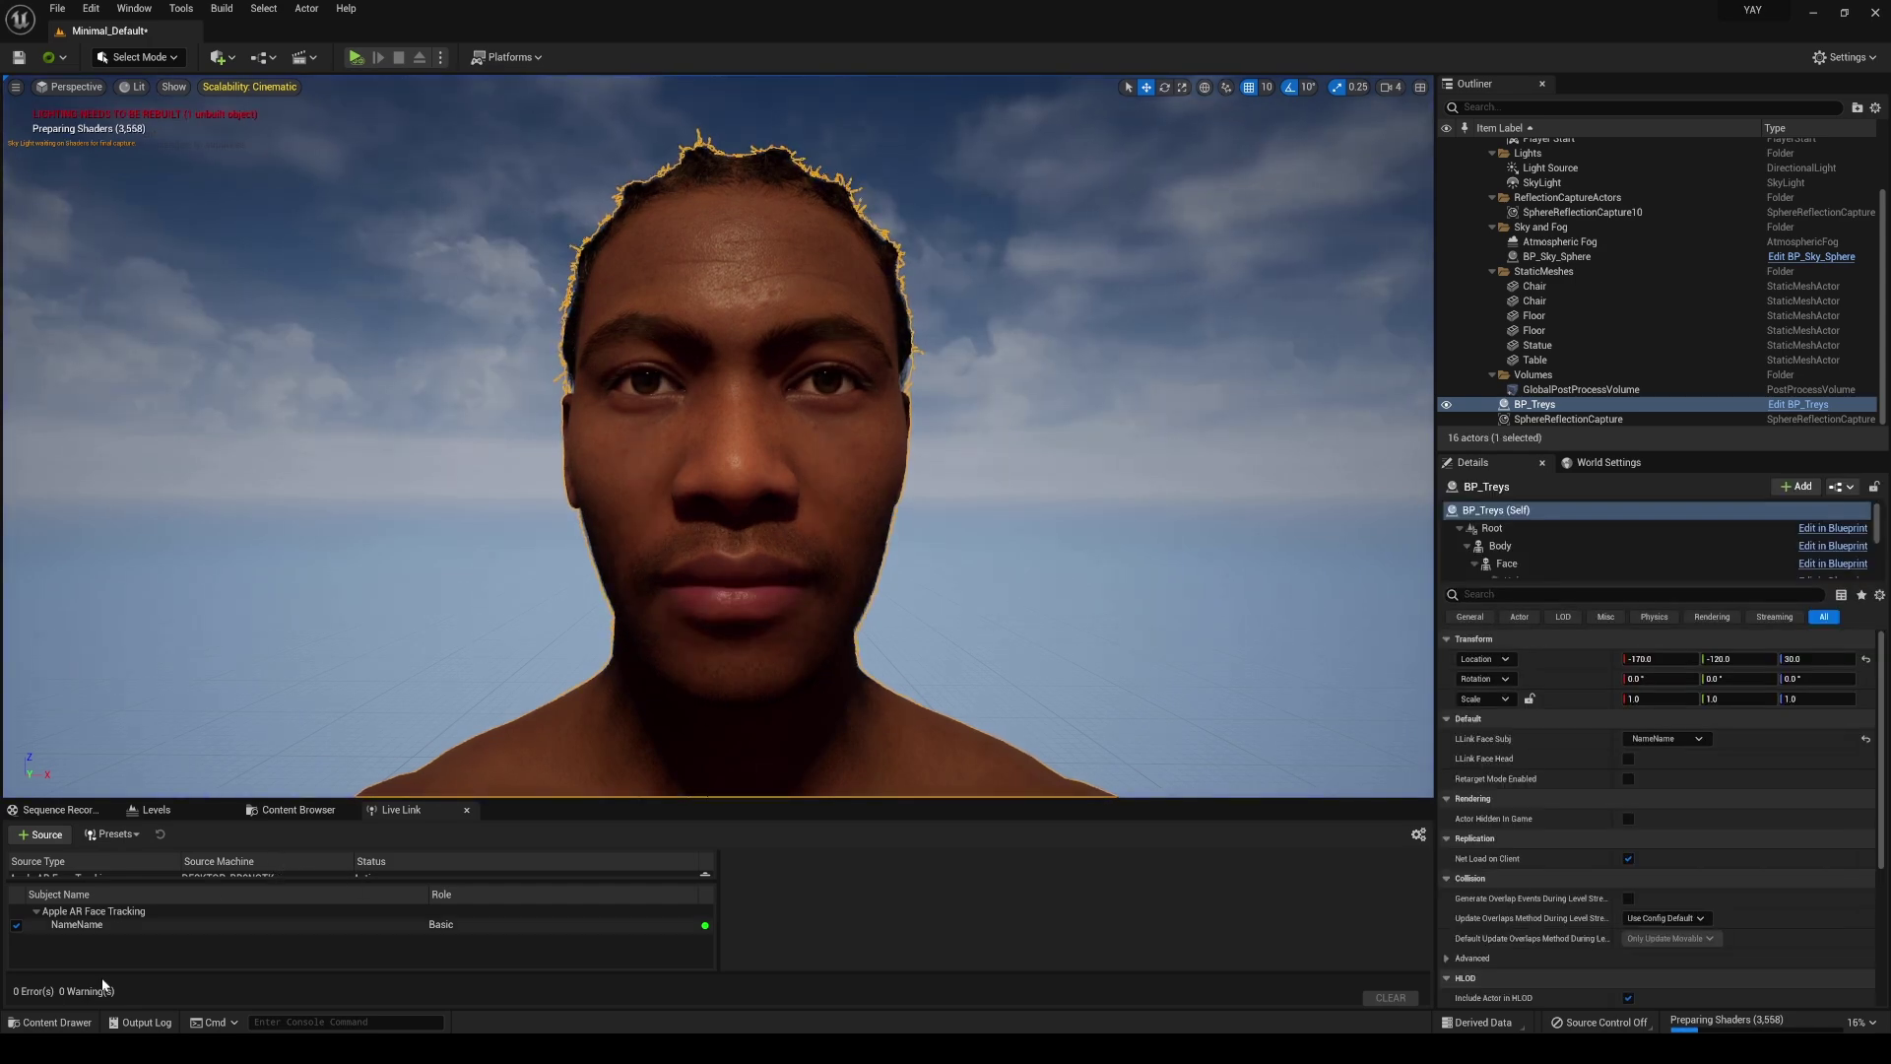
- Bring the UAssets File Explorer window to the front and maximize it
{"action": "mouse_move", "coordinate": [157, 1052]}
{"action": "left_click", "coordinate": [233, 1000]}
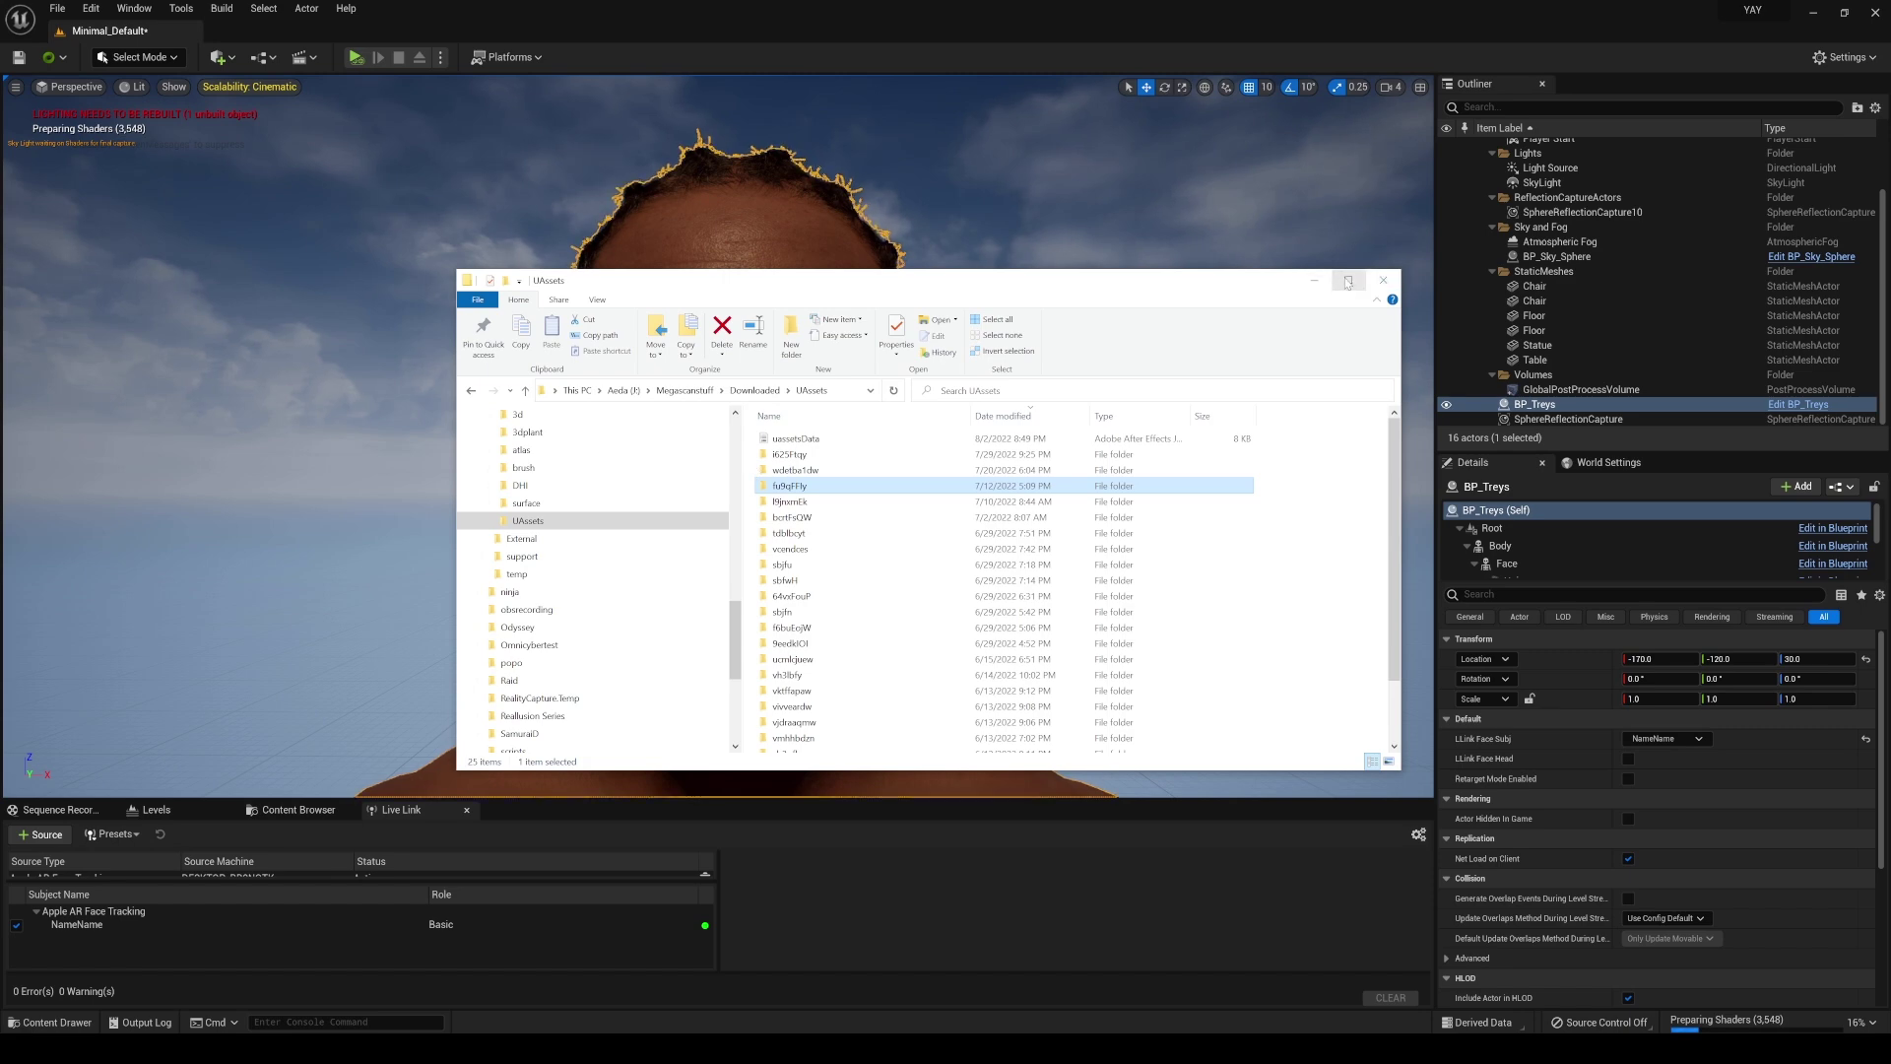
{"action": "left_click", "coordinate": [1347, 279]}
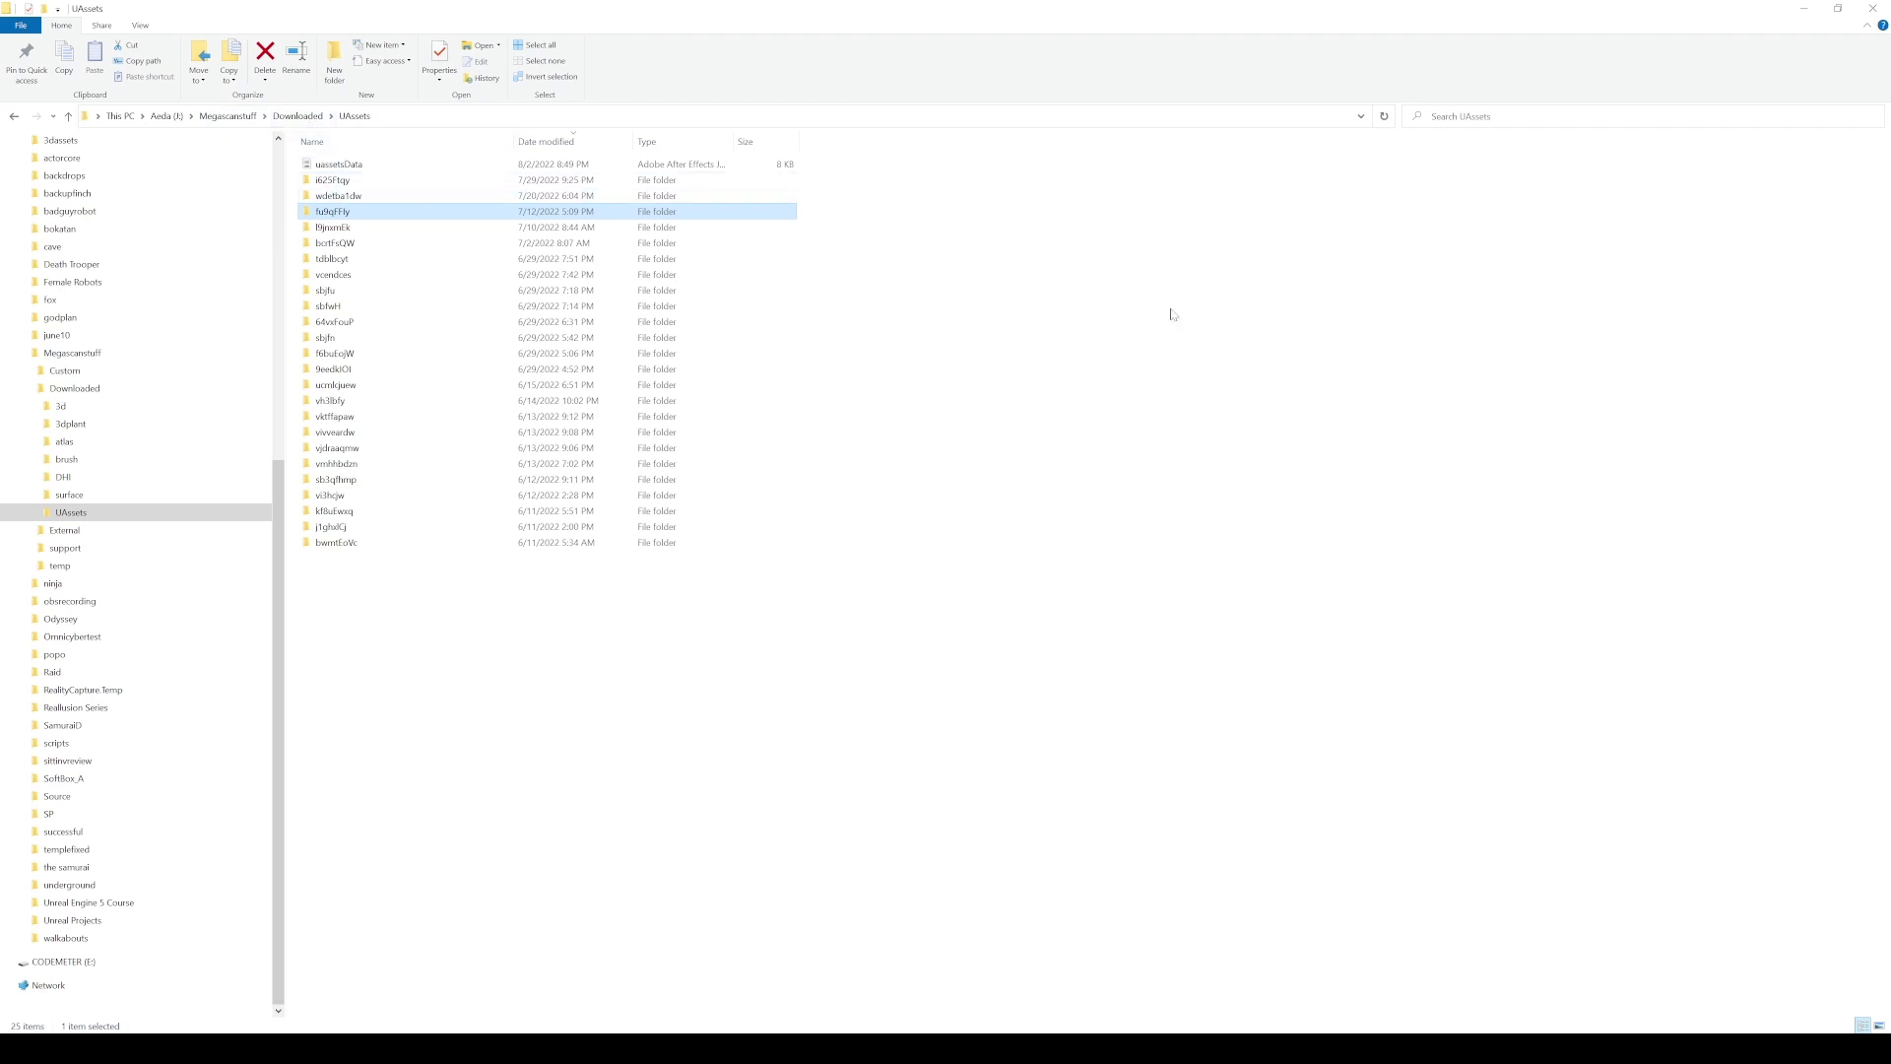
- Preview the i625Ftqy thumbnail, then return to UAssets and select the fu9qFFly folder
{"action": "double_click", "coordinate": [350, 181]}
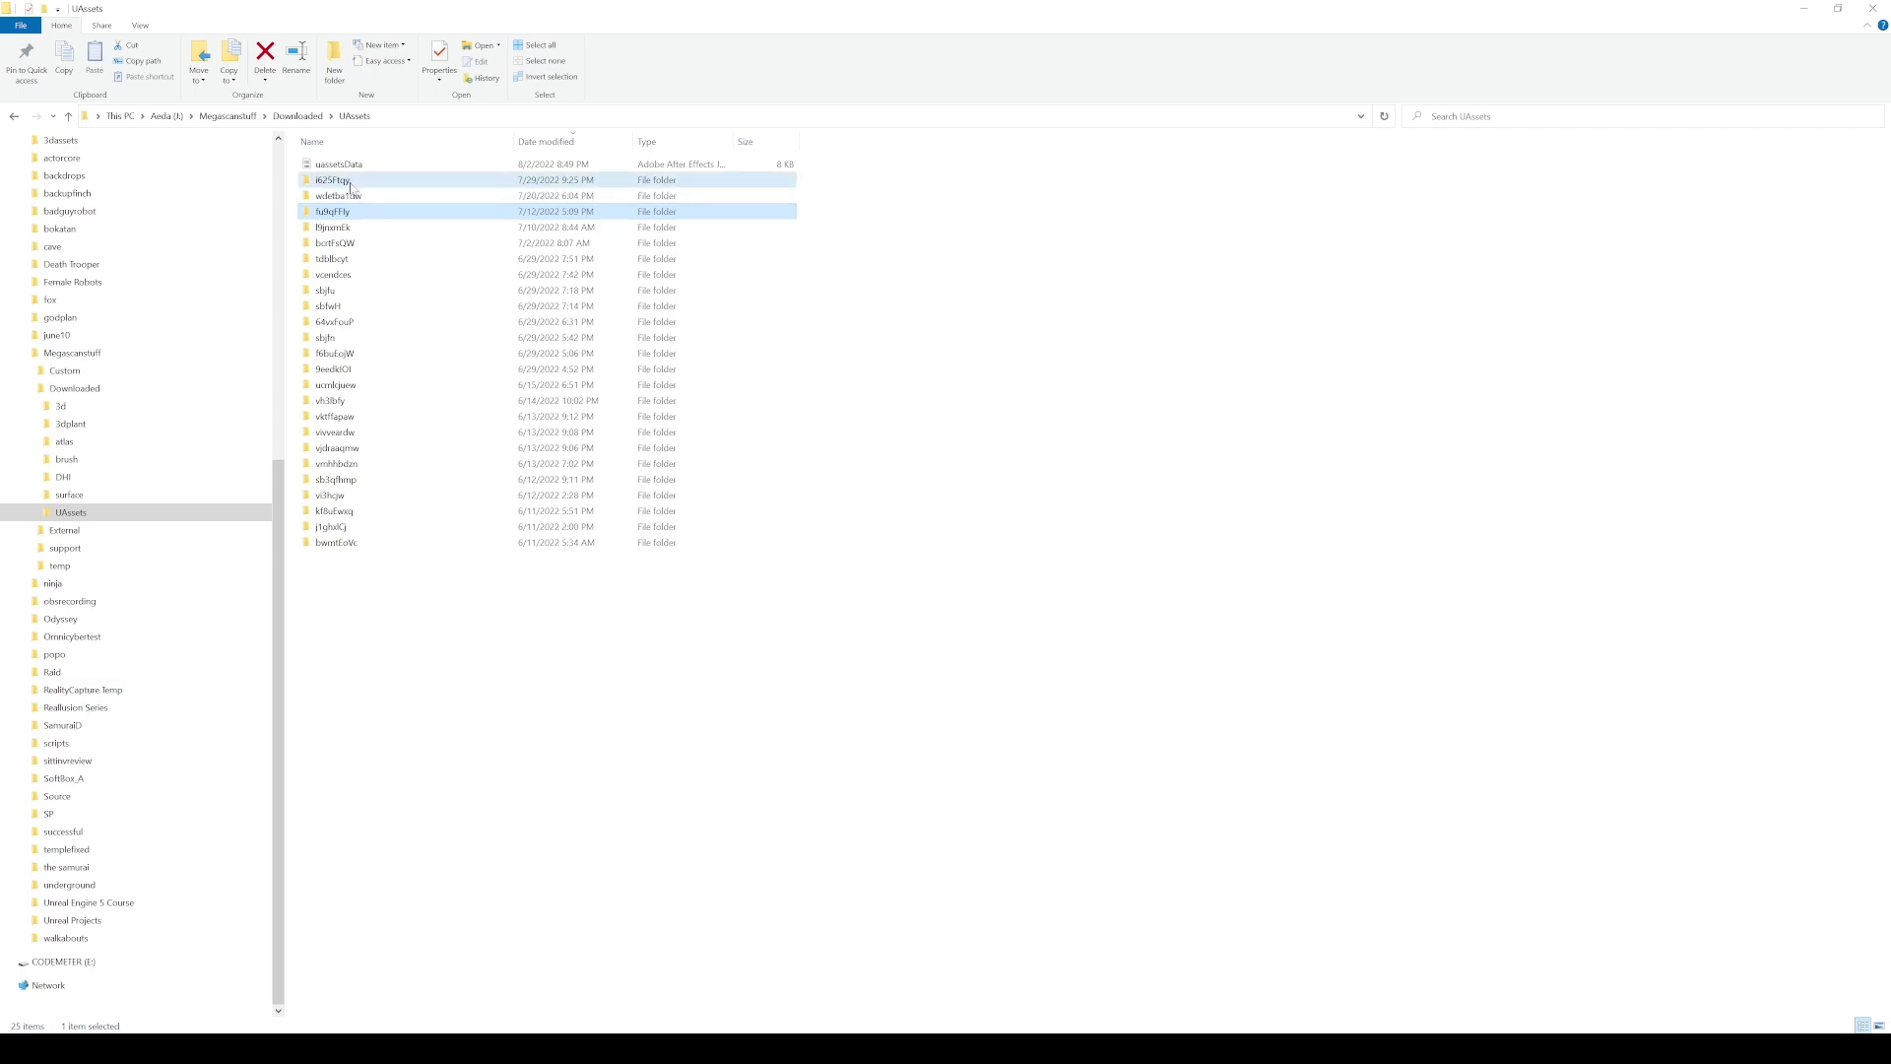
{"action": "double_click", "coordinate": [332, 196]}
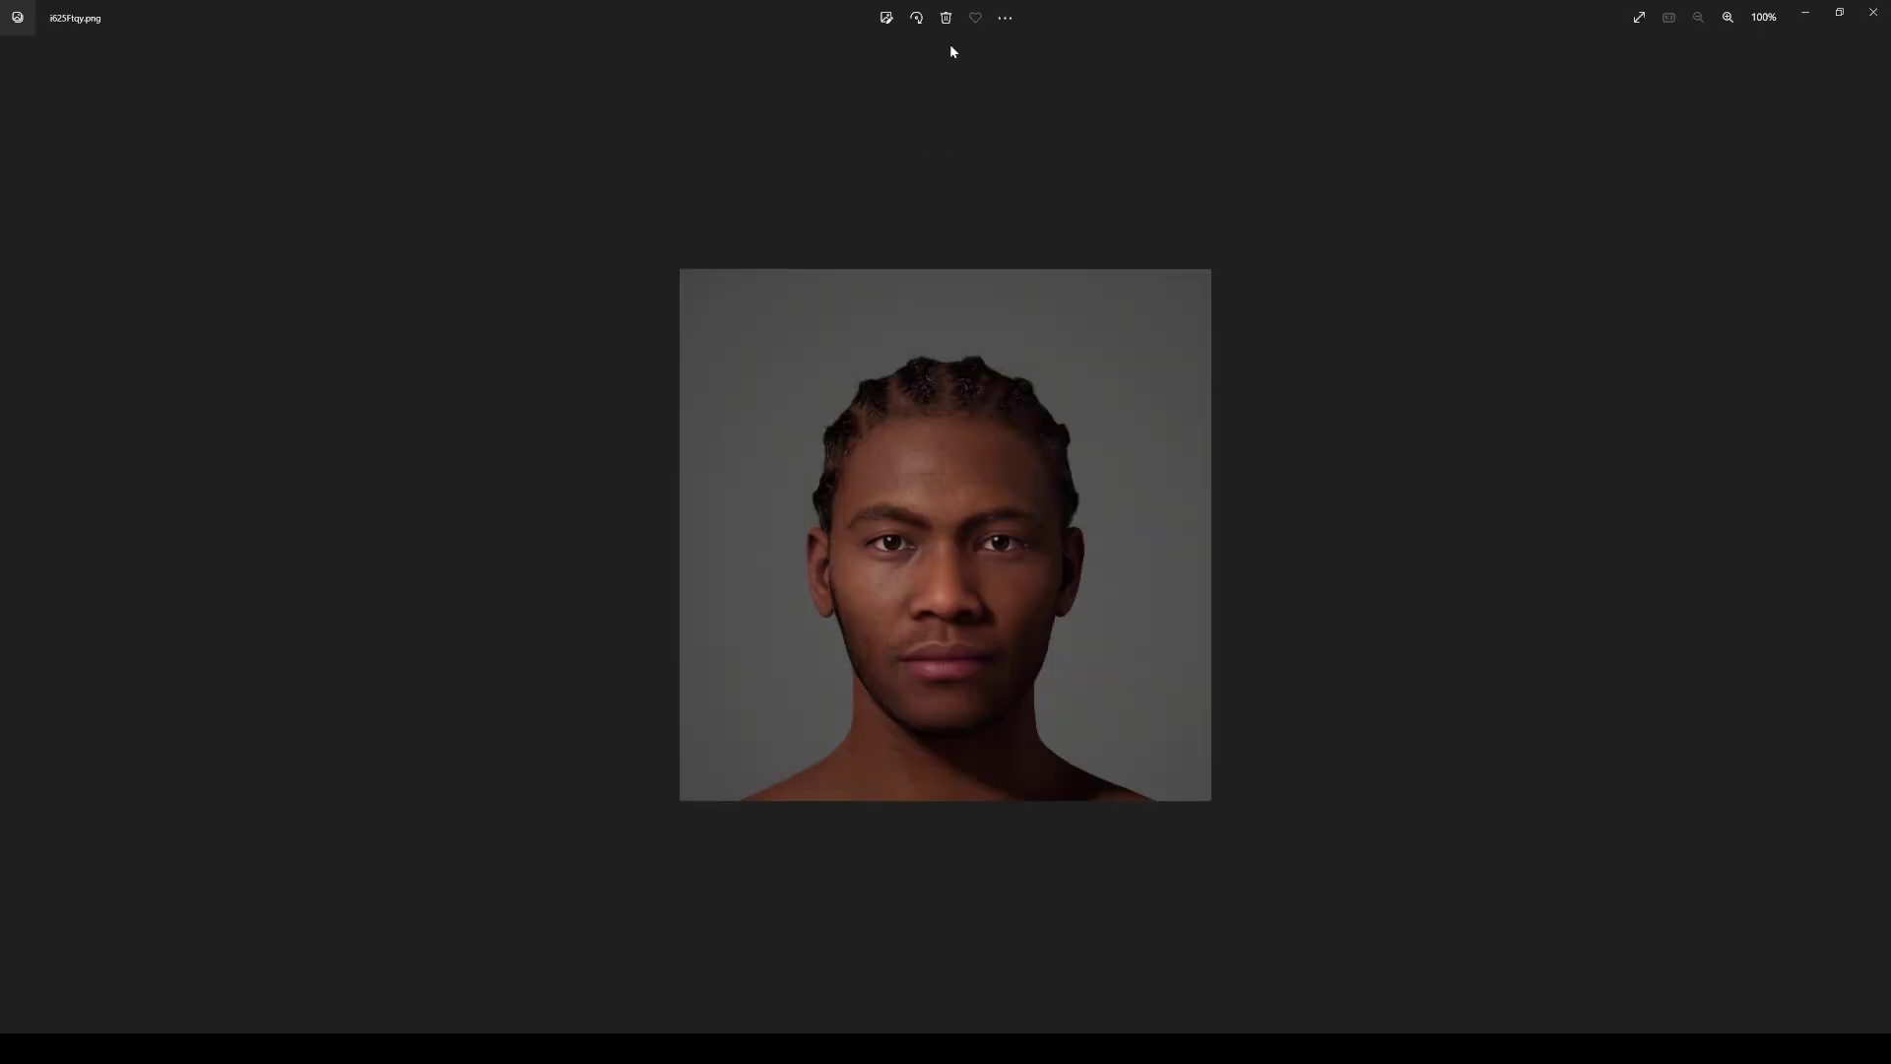
{"action": "left_click", "coordinate": [1839, 11]}
{"action": "left_click_drag", "start_coordinate": [615, 191], "coordinate": [1032, 273]}
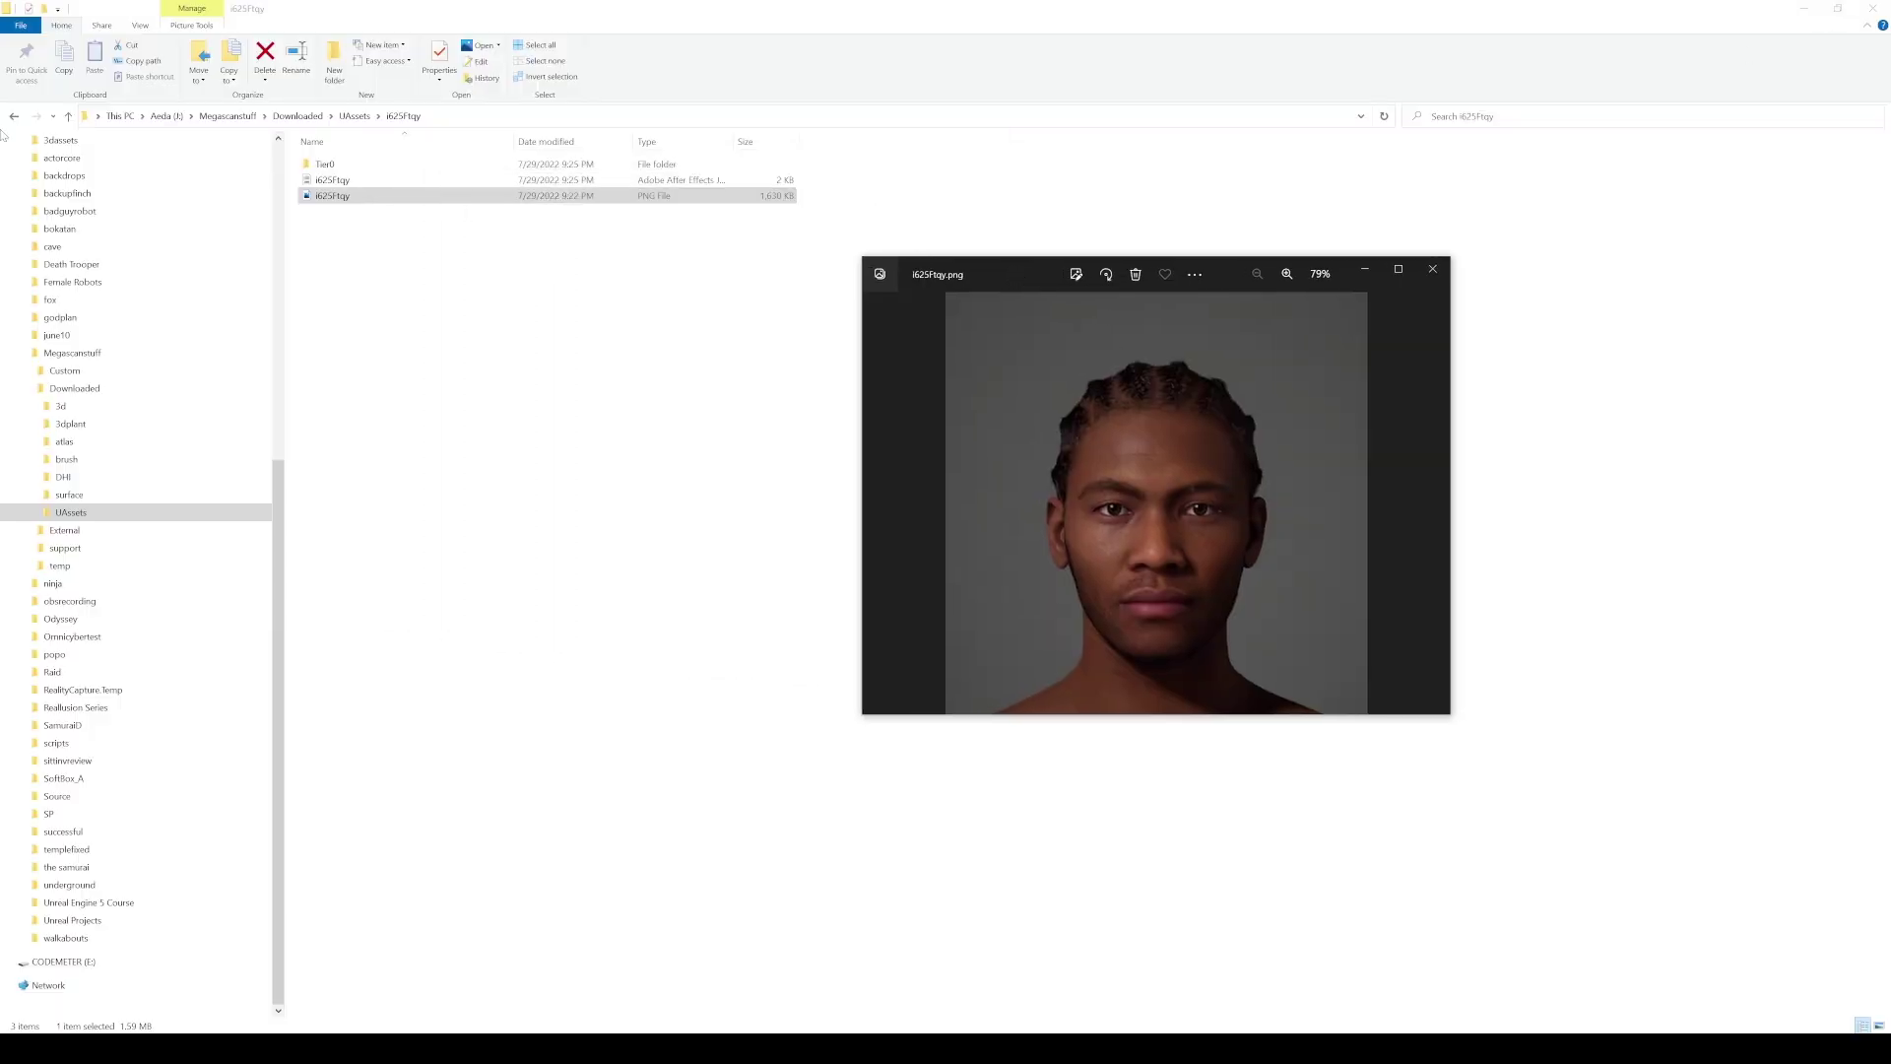
{"action": "left_click", "coordinate": [13, 117]}
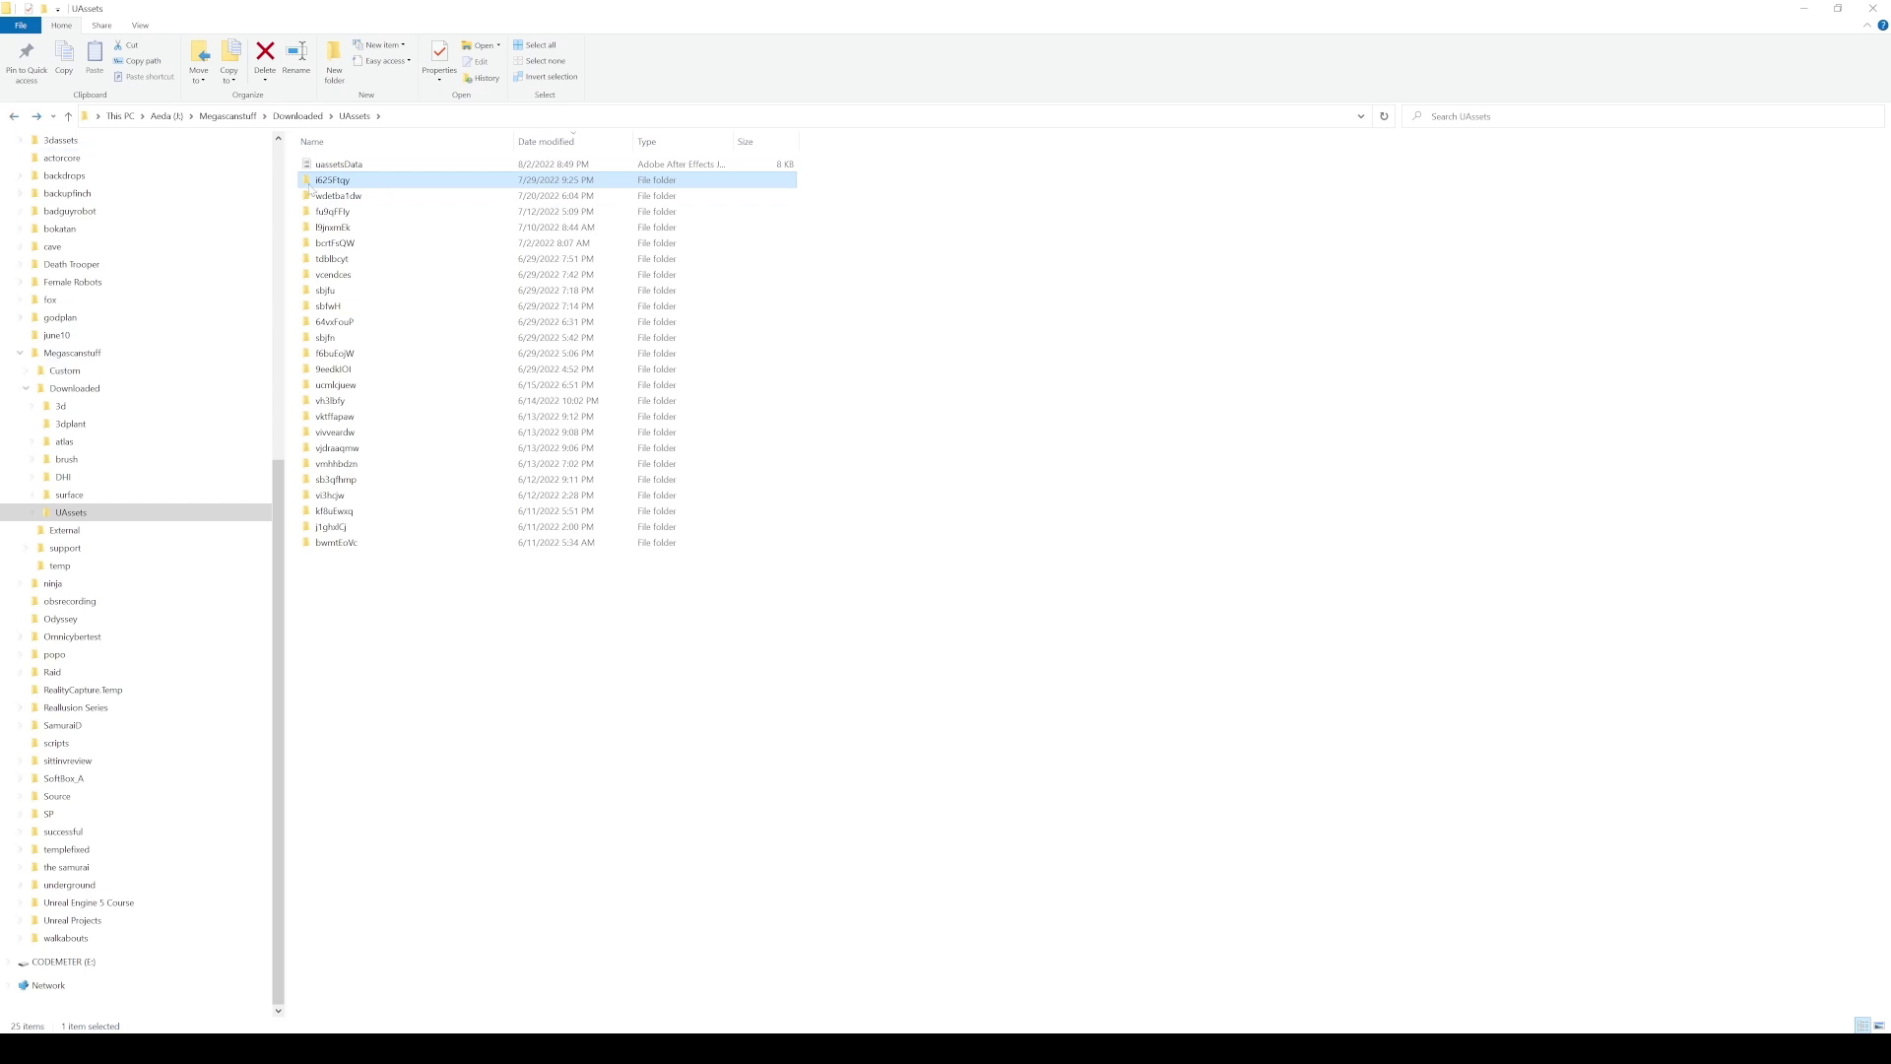
{"action": "left_click", "coordinate": [508, 214]}
- Open the fu9qFFly folder and preview its PNG thumbnail
{"action": "double_click", "coordinate": [507, 215]}
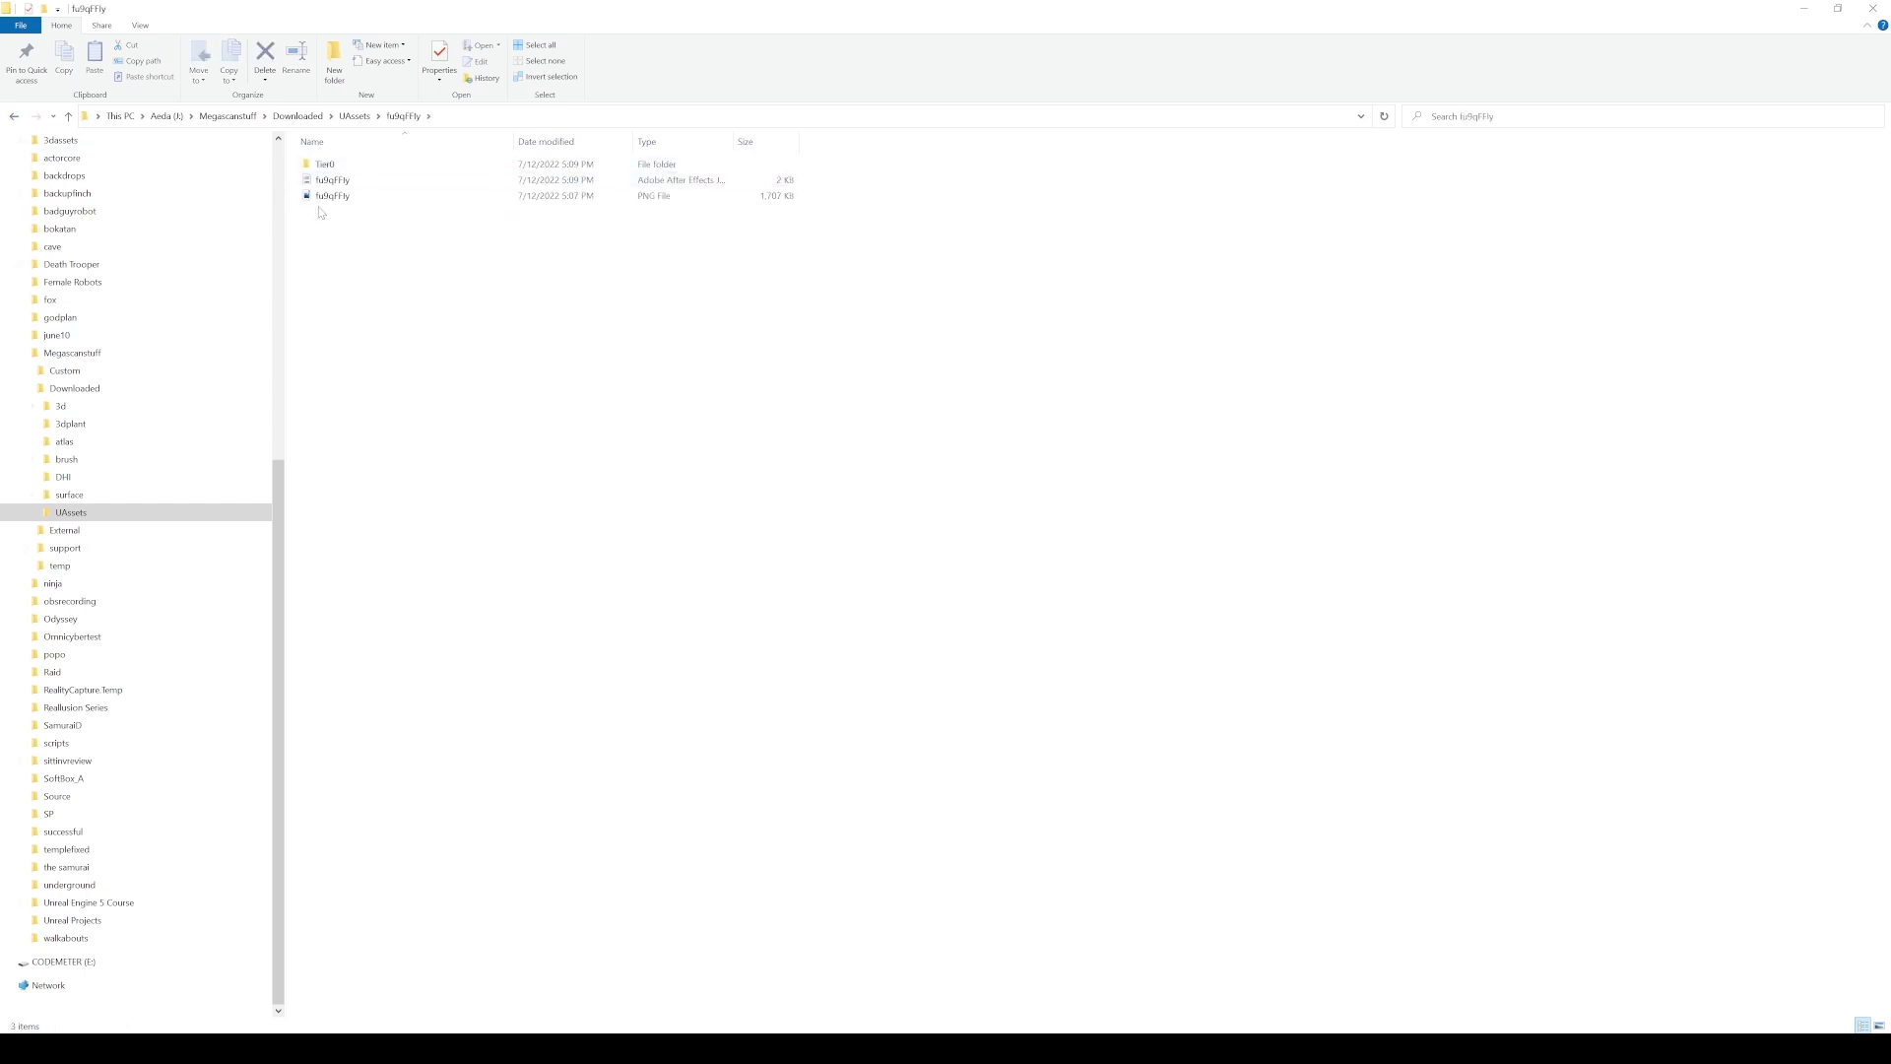
{"action": "left_click", "coordinate": [784, 195]}
{"action": "double_click", "coordinate": [785, 195]}
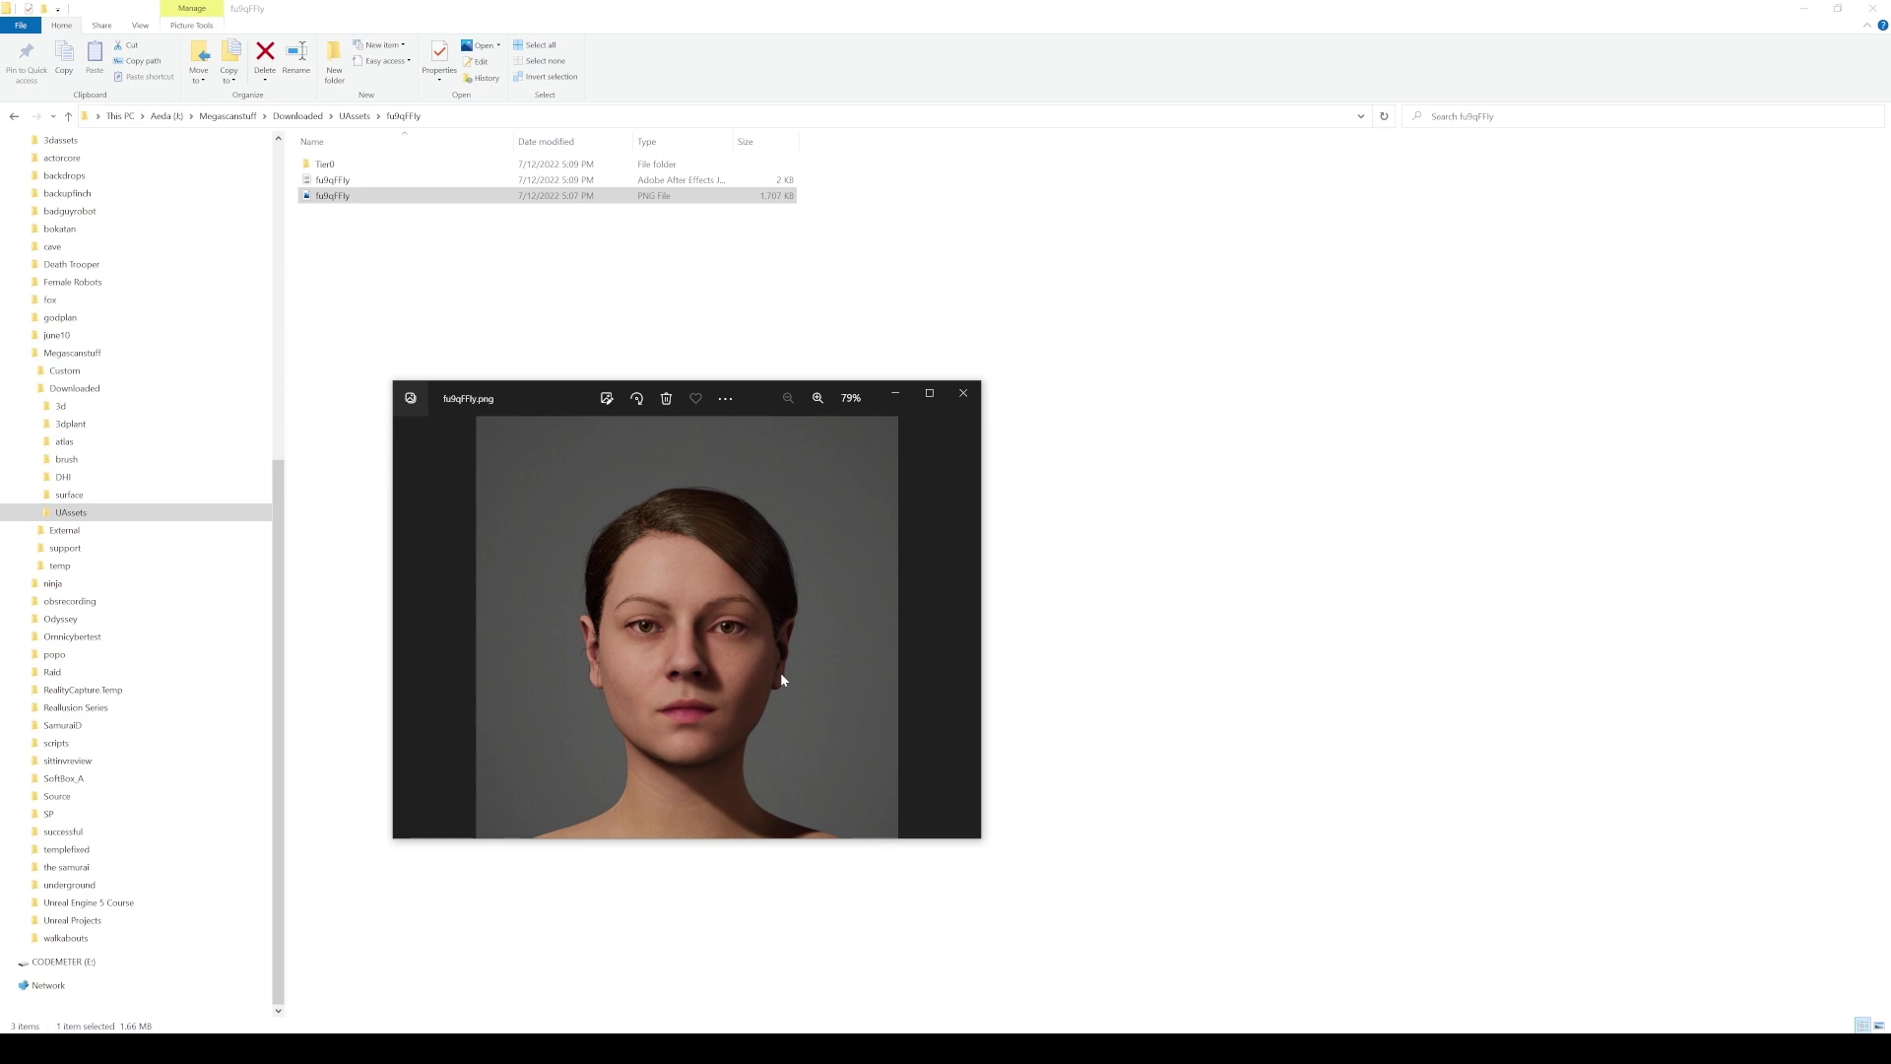
- Drill down through Tier0 > asset_ue > MetaHumans > Common > Common > Mocap
{"action": "double_click", "coordinate": [347, 165]}
{"action": "double_click", "coordinate": [347, 166]}
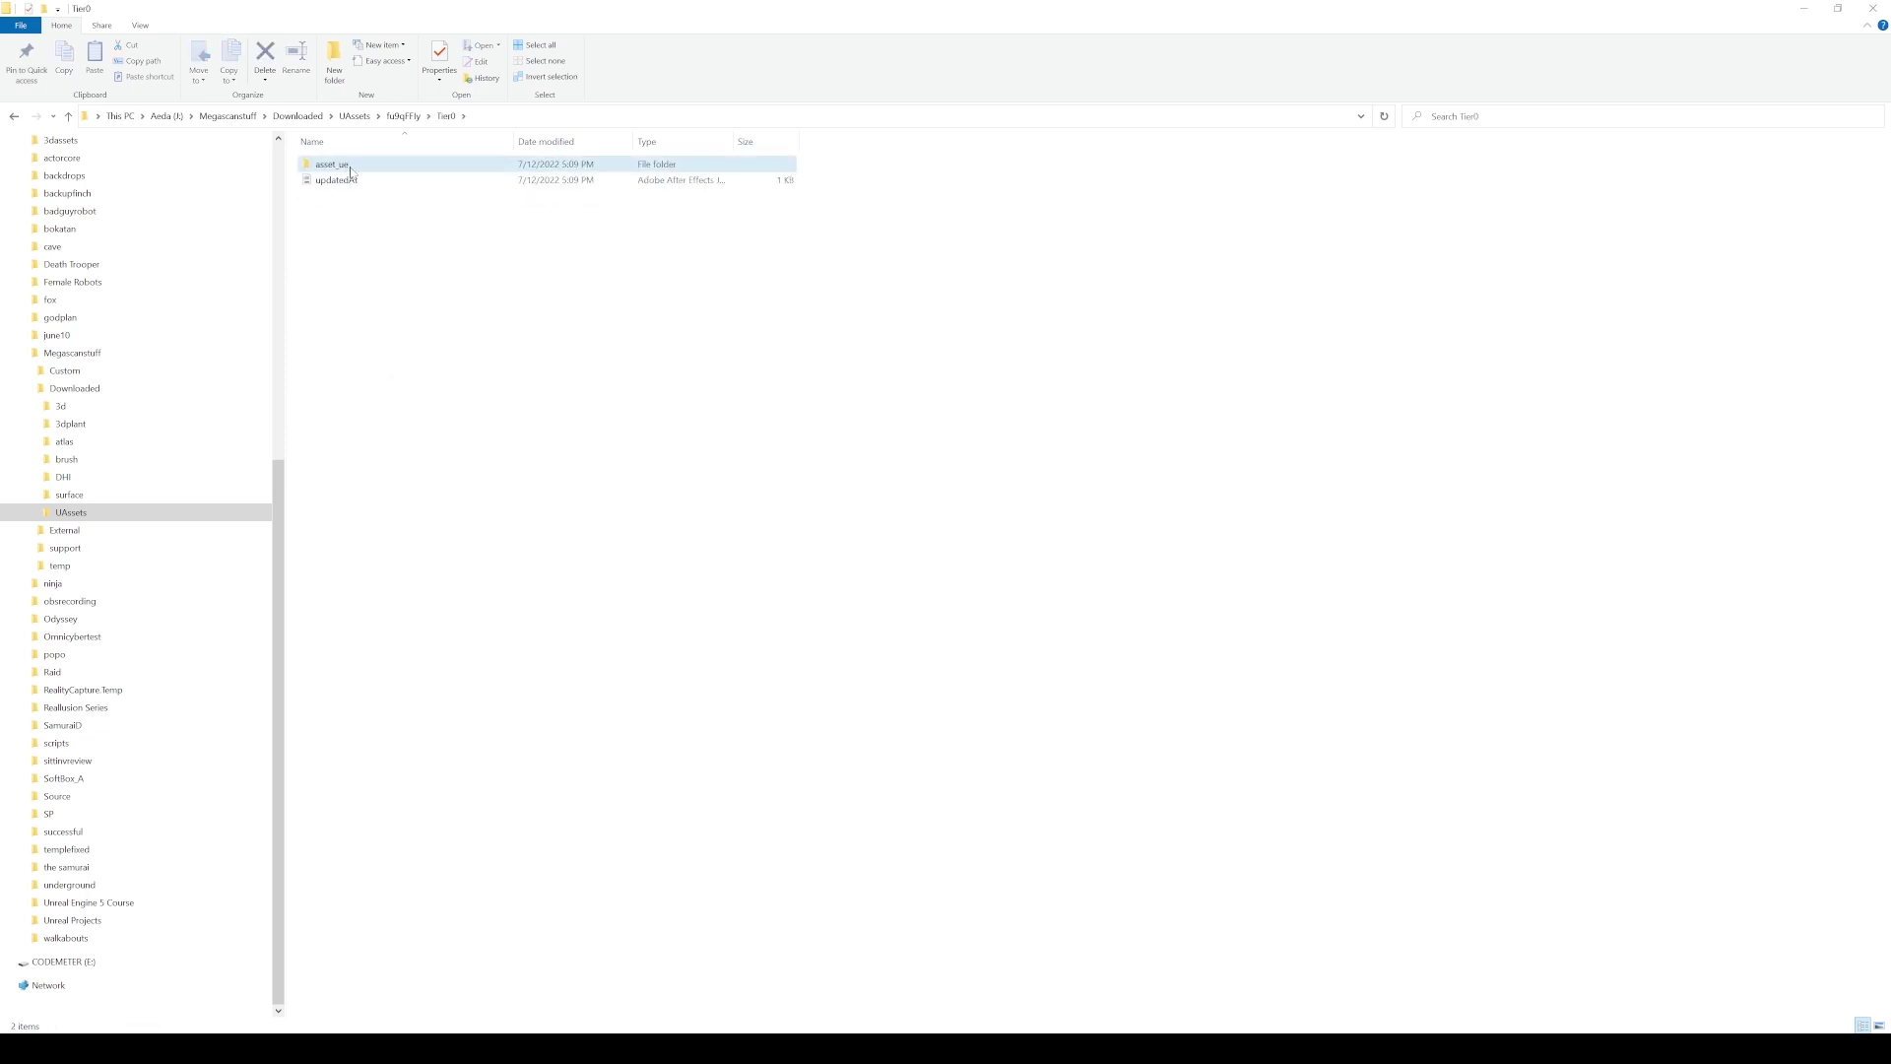
{"action": "double_click", "coordinate": [345, 164]}
{"action": "double_click", "coordinate": [344, 164]}
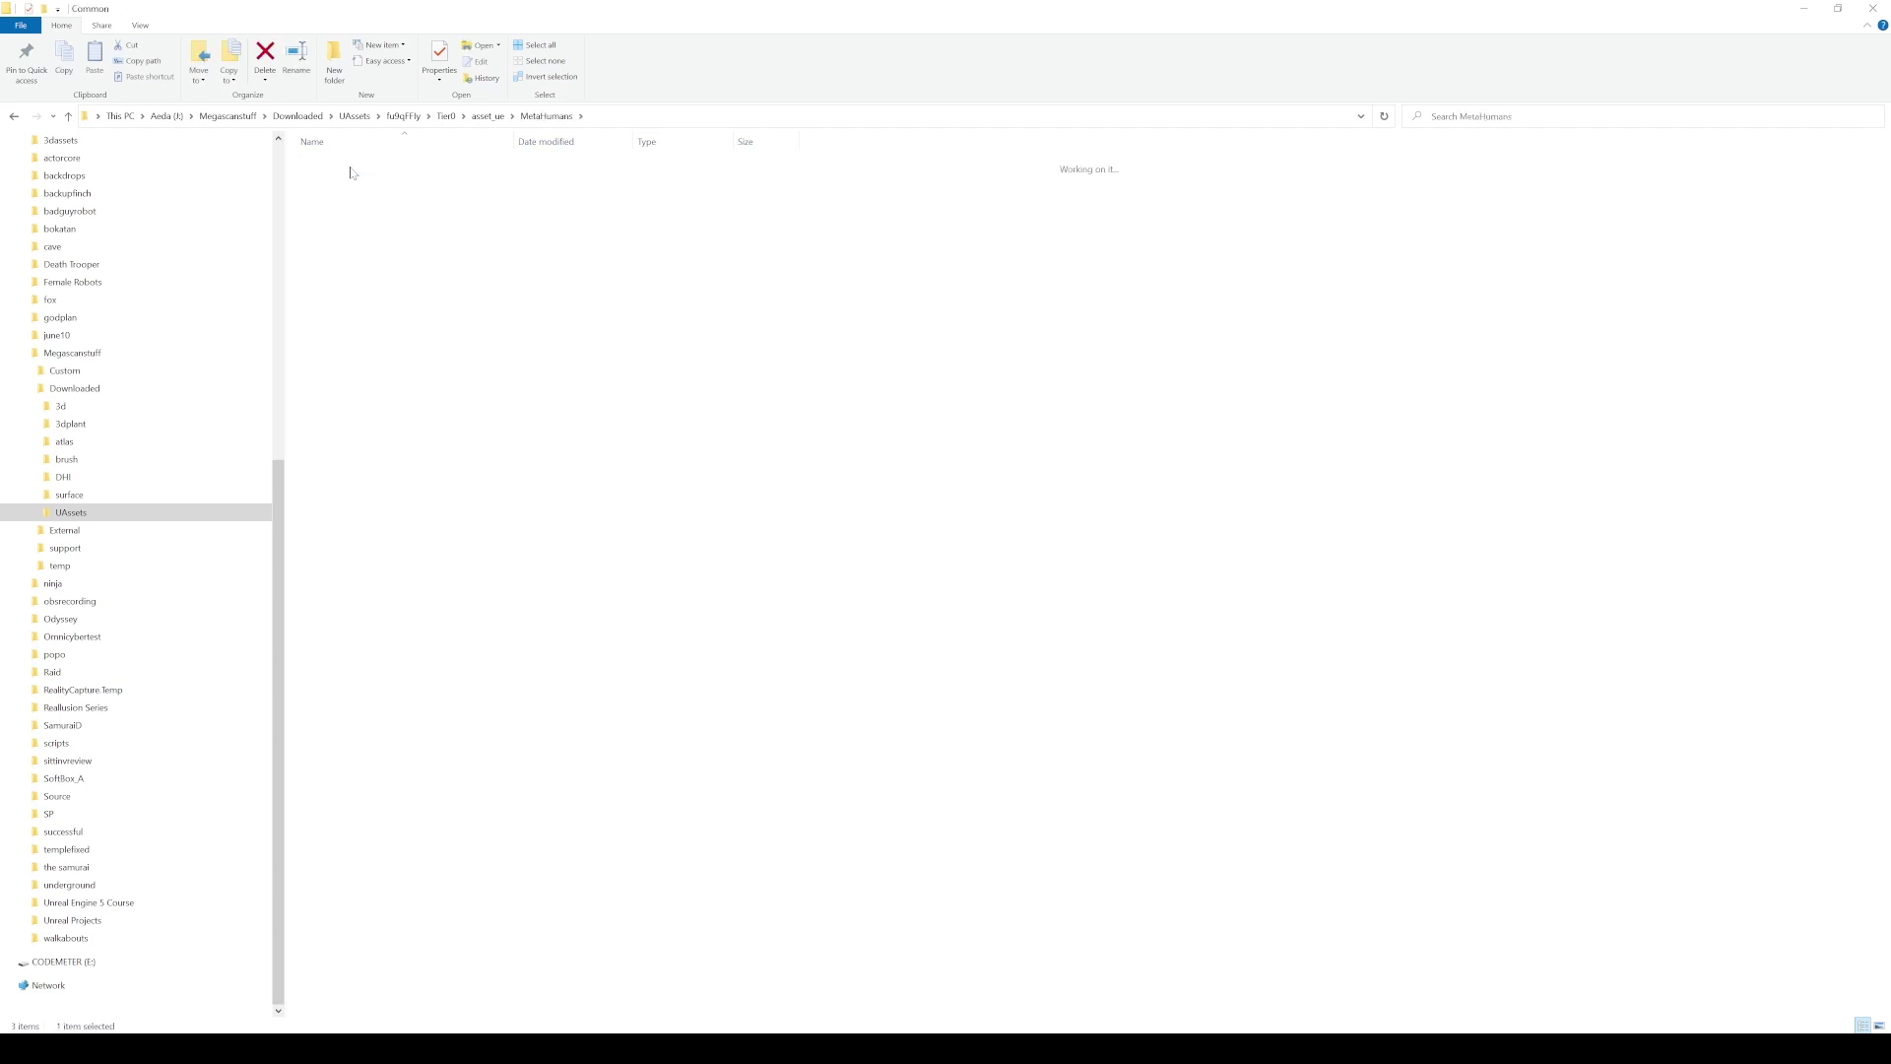
{"action": "double_click", "coordinate": [351, 168]}
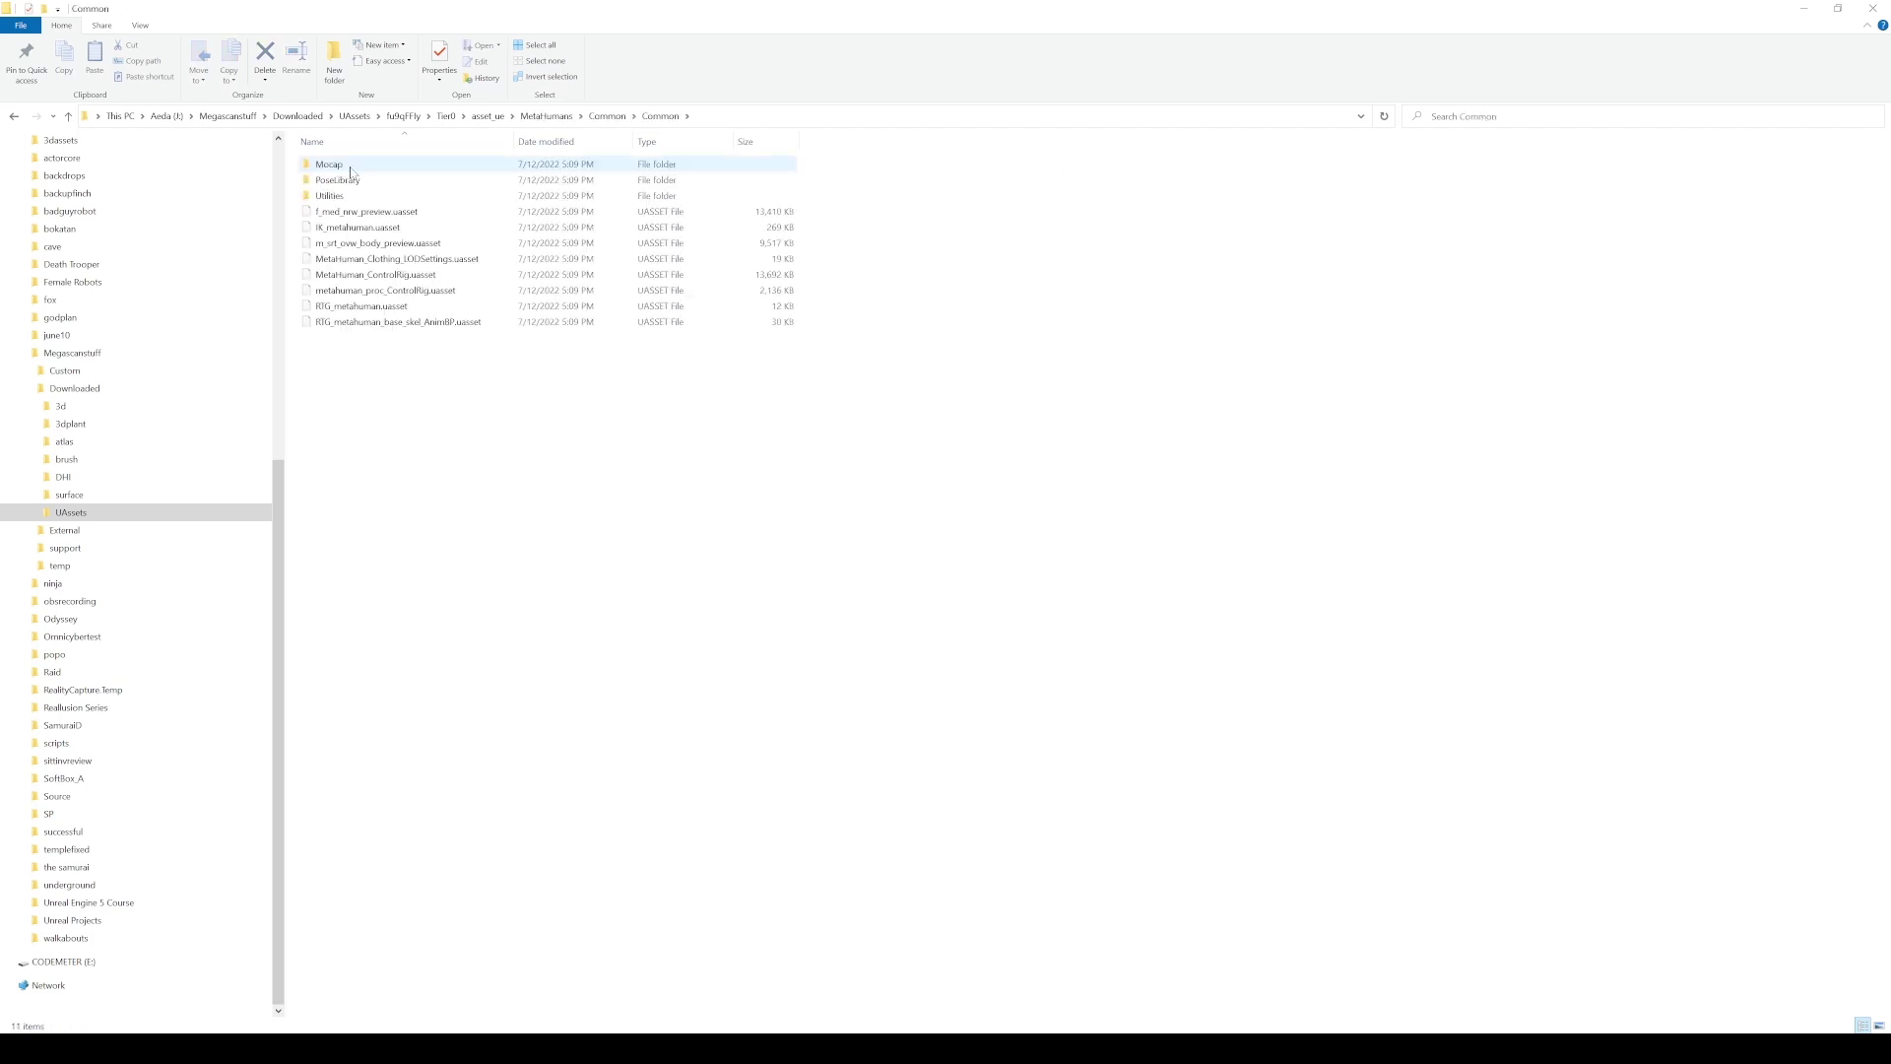
{"action": "double_click", "coordinate": [351, 169]}
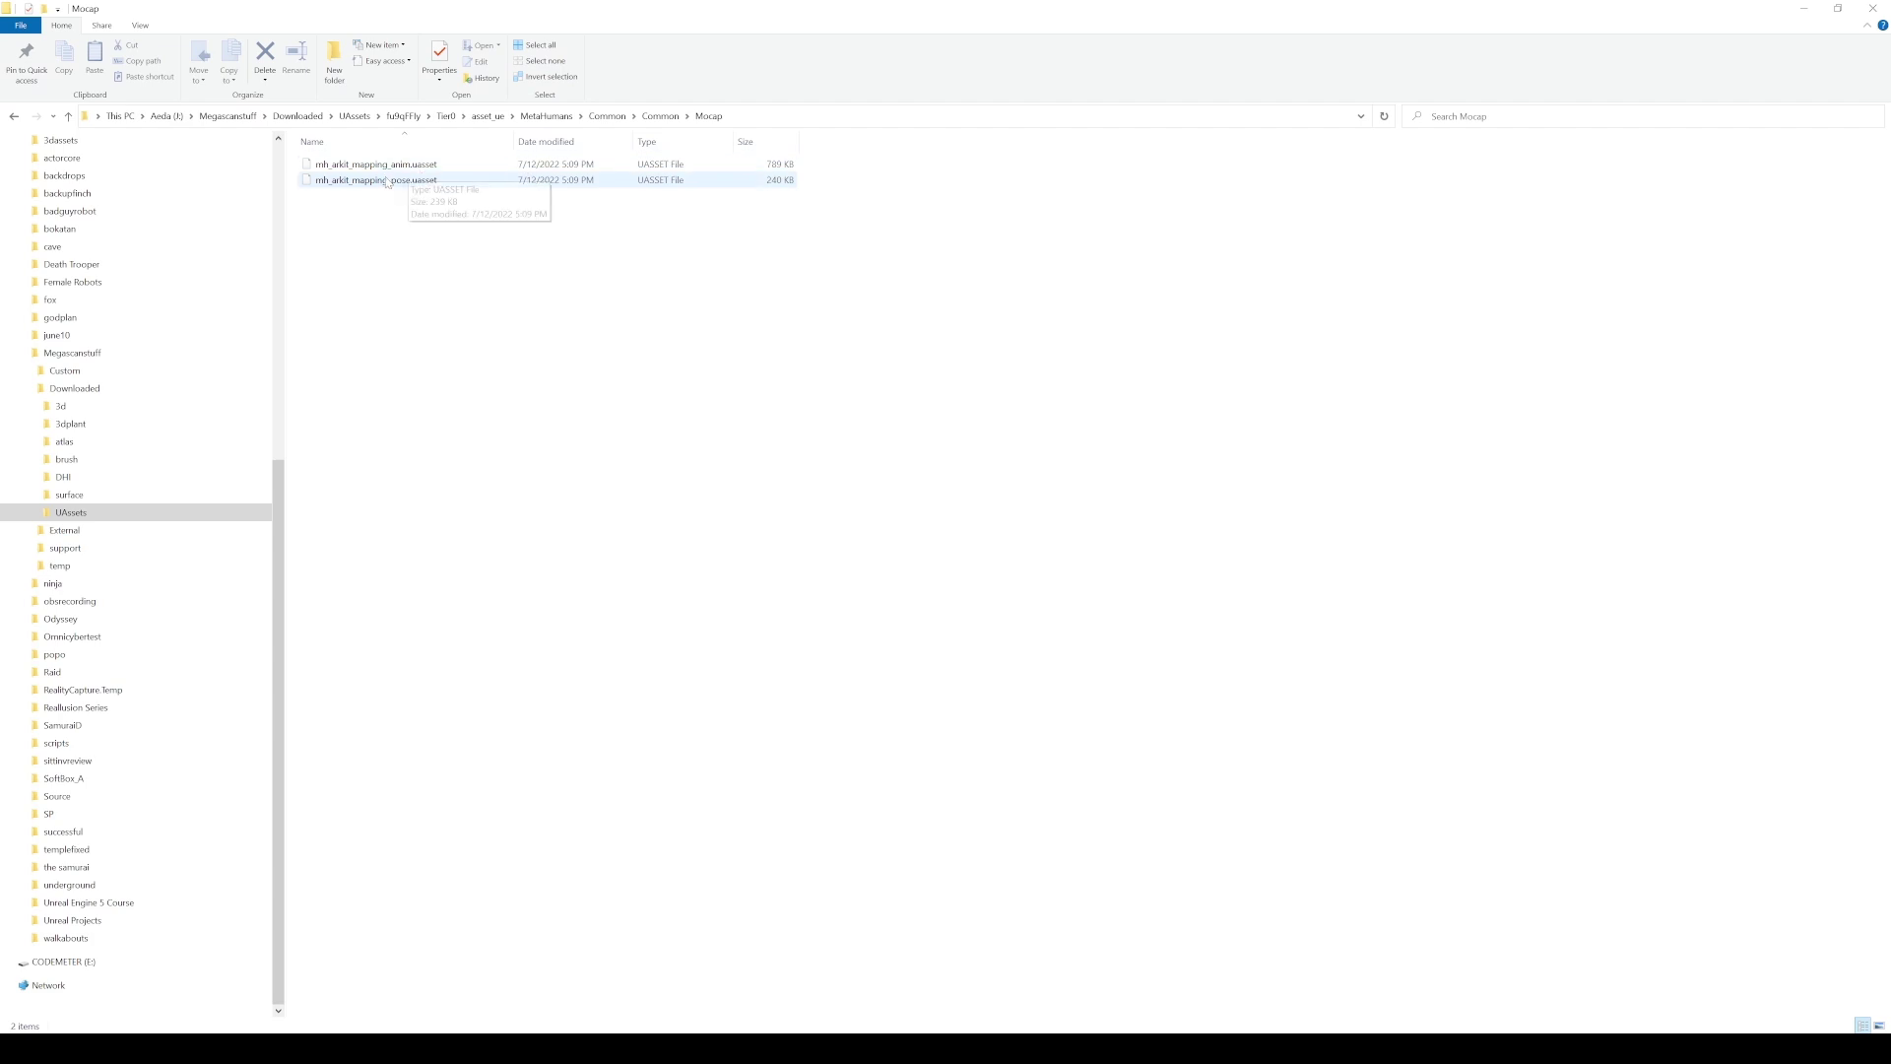
- Select the mh_arkit_mapping files, finishing with only the anim mapping file selected
{"action": "left_click_drag", "start_coordinate": [499, 255], "coordinate": [433, 177]}
{"action": "left_click_drag", "start_coordinate": [499, 247], "coordinate": [408, 166]}
{"action": "left_click", "coordinate": [525, 166]}
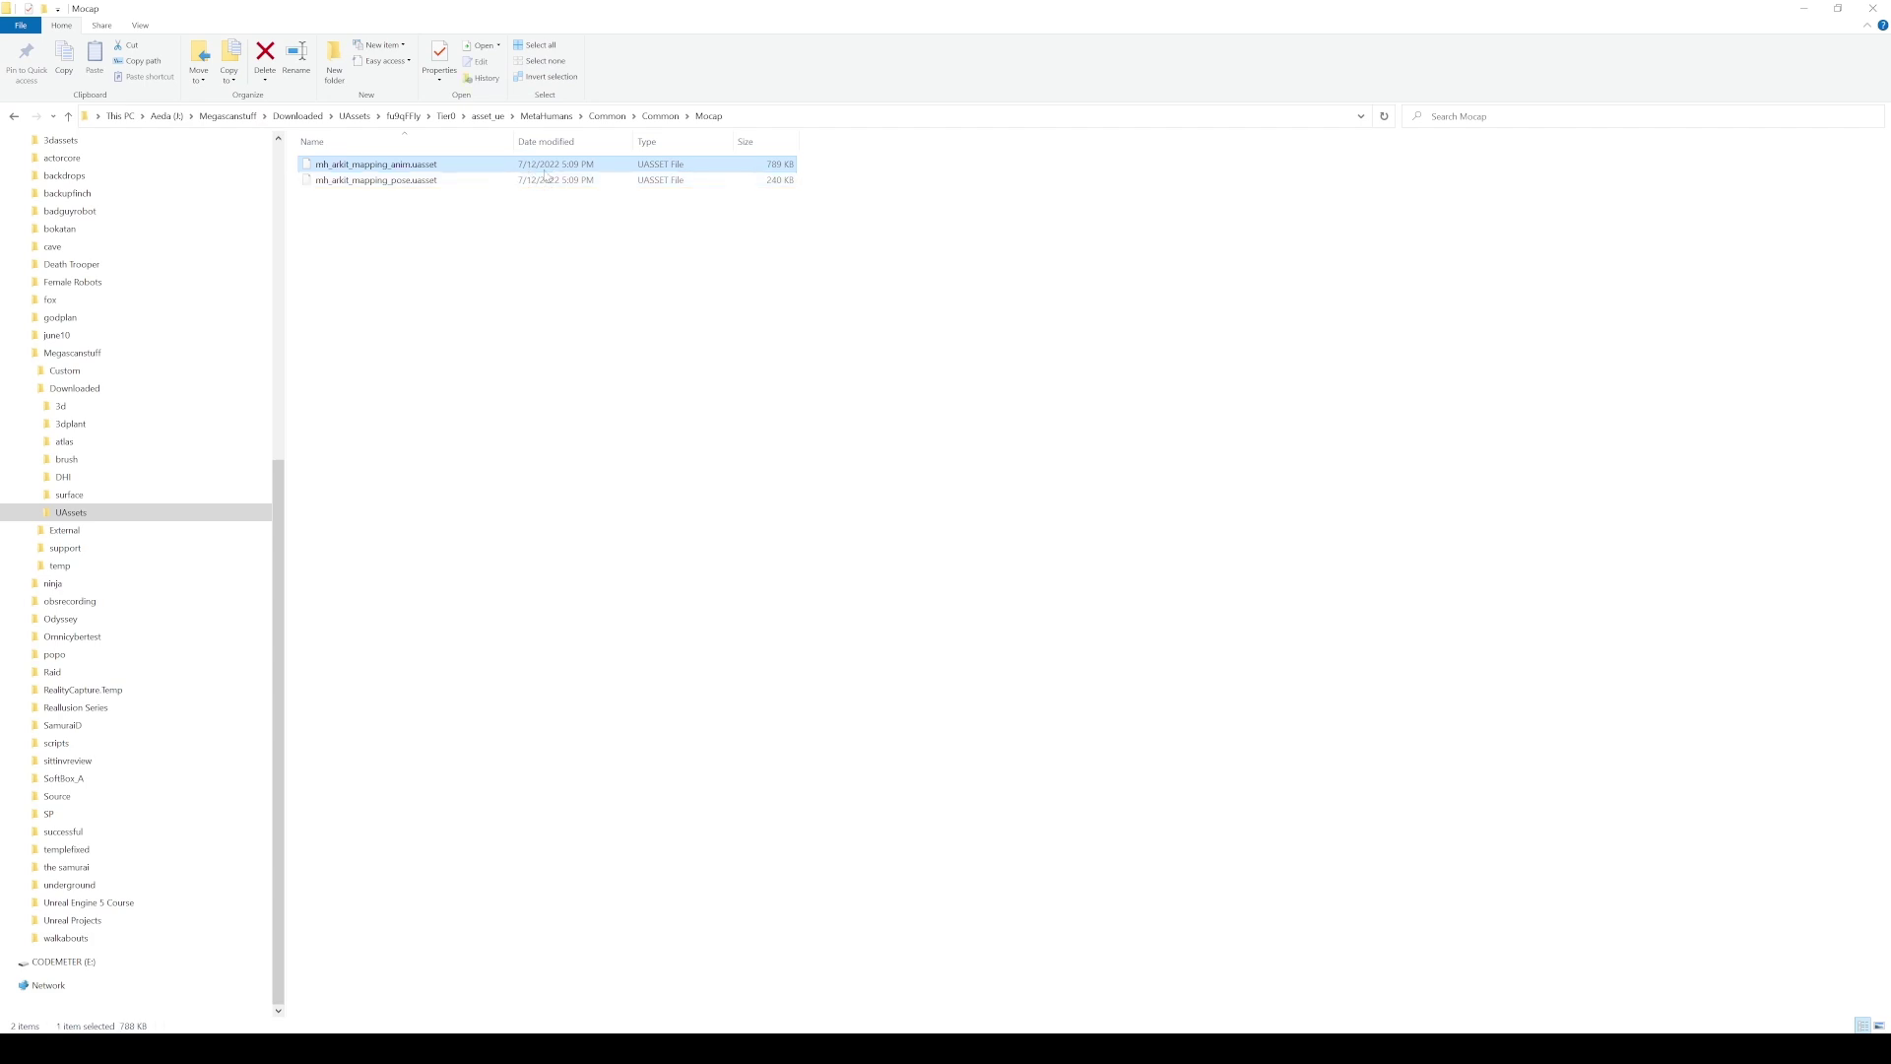
- Navigate into i625Ftqy's Tier0 > asset_ue > MetaHumans > Common > Common > Mocap and select both mapping files
{"action": "left_click", "coordinate": [355, 116]}
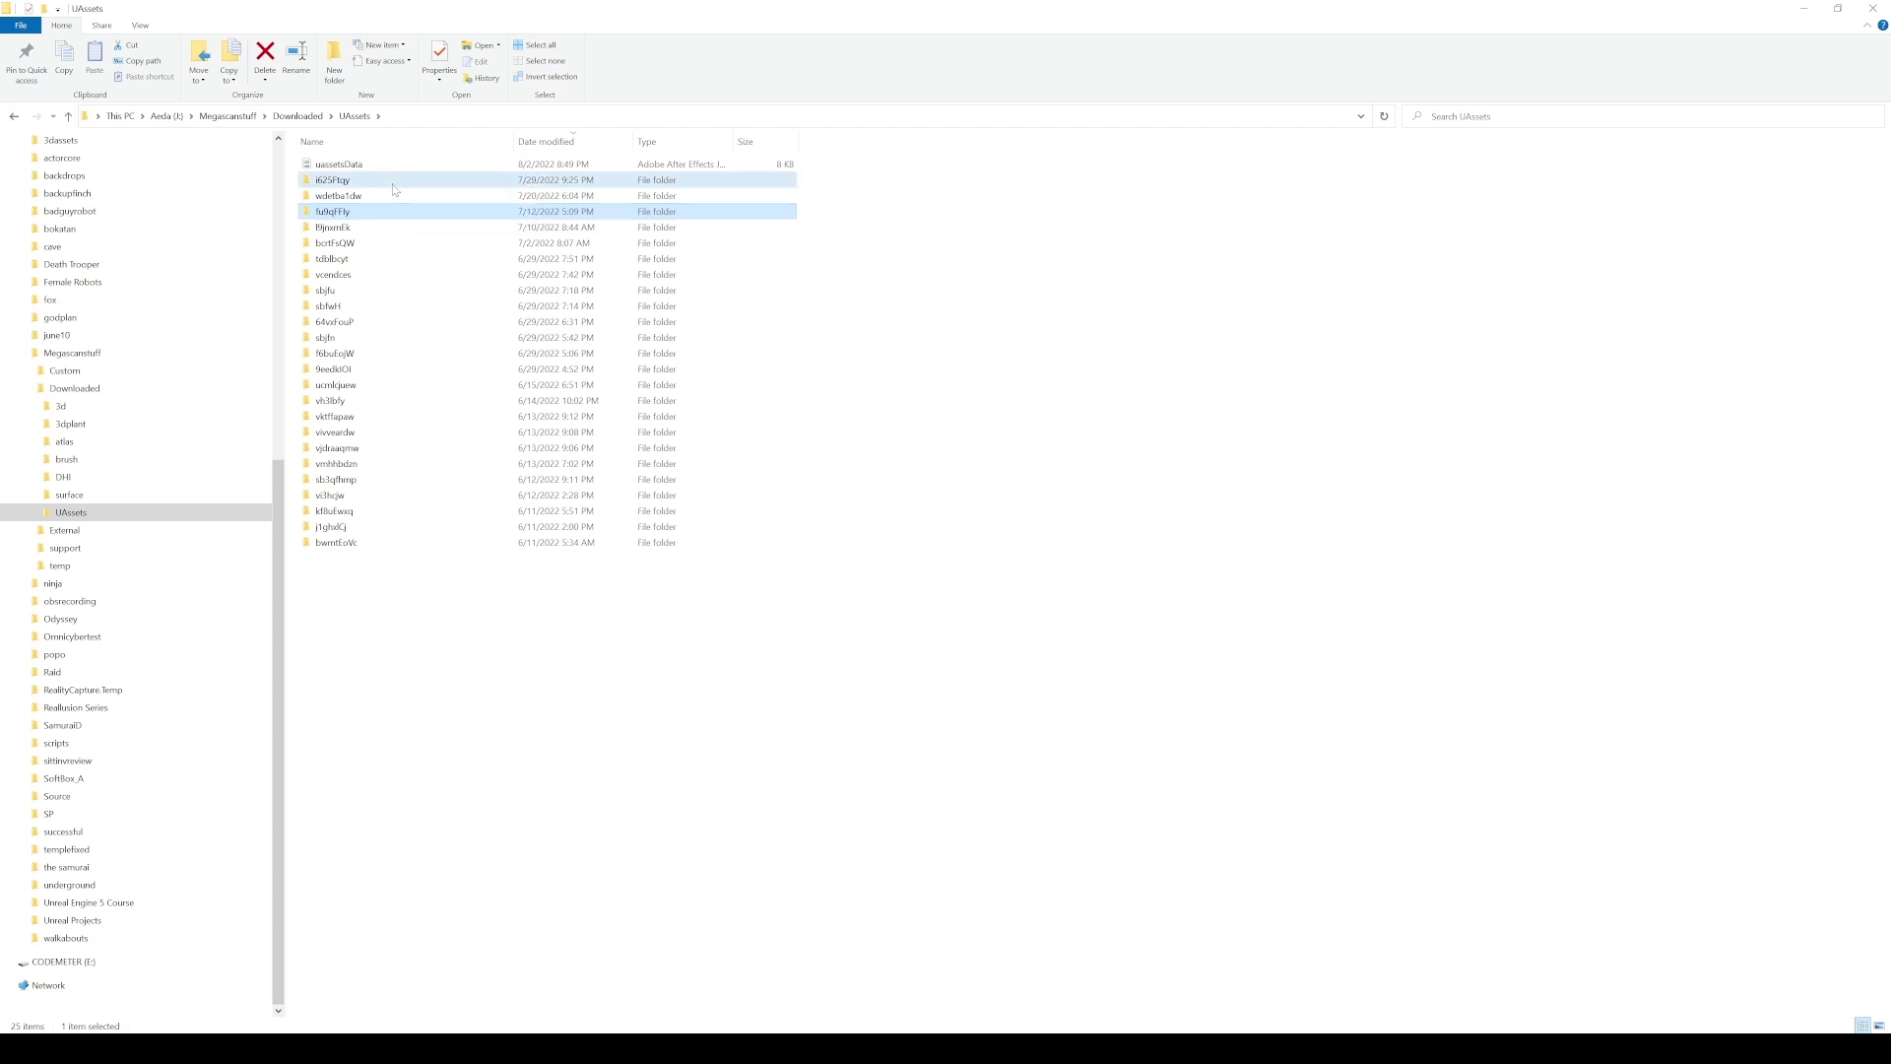
{"action": "double_click", "coordinate": [394, 180]}
{"action": "double_click", "coordinate": [342, 169]}
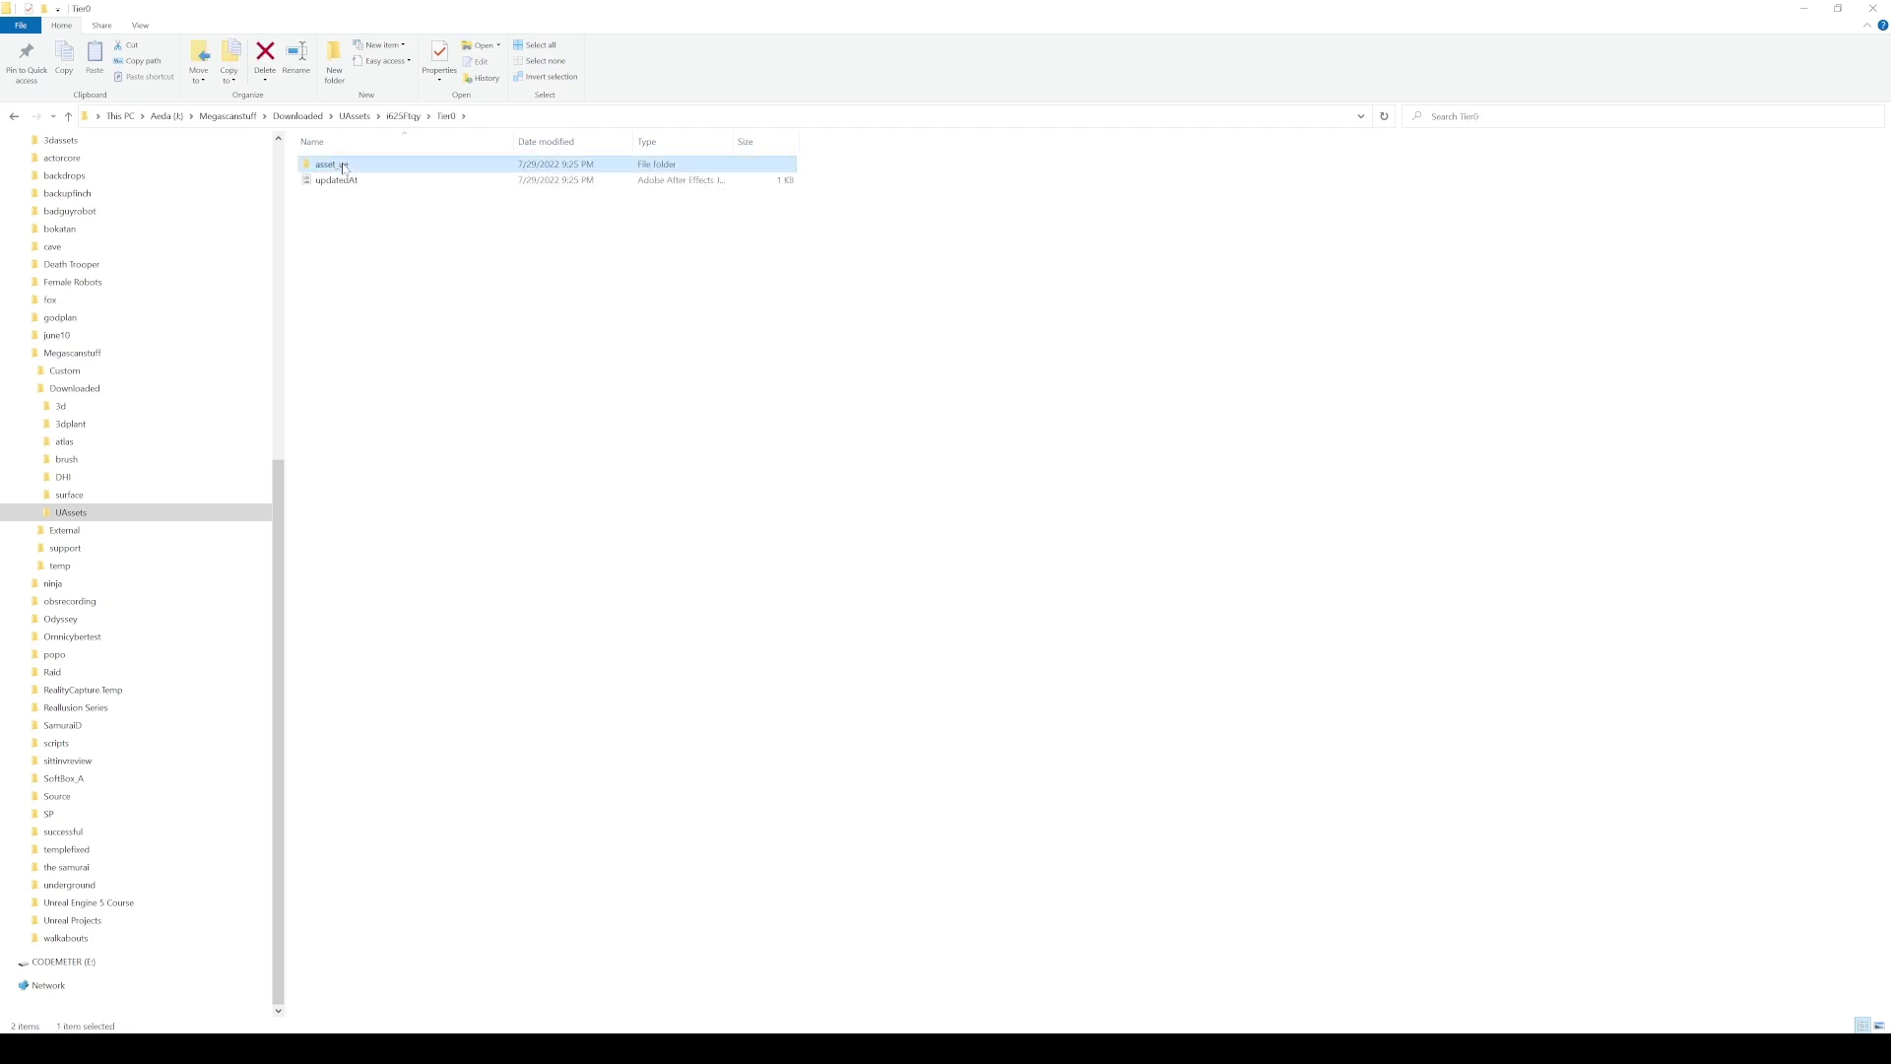
{"action": "double_click", "coordinate": [343, 168]}
{"action": "left_click", "coordinate": [342, 168]}
{"action": "double_click", "coordinate": [343, 169]}
{"action": "double_click", "coordinate": [342, 168]}
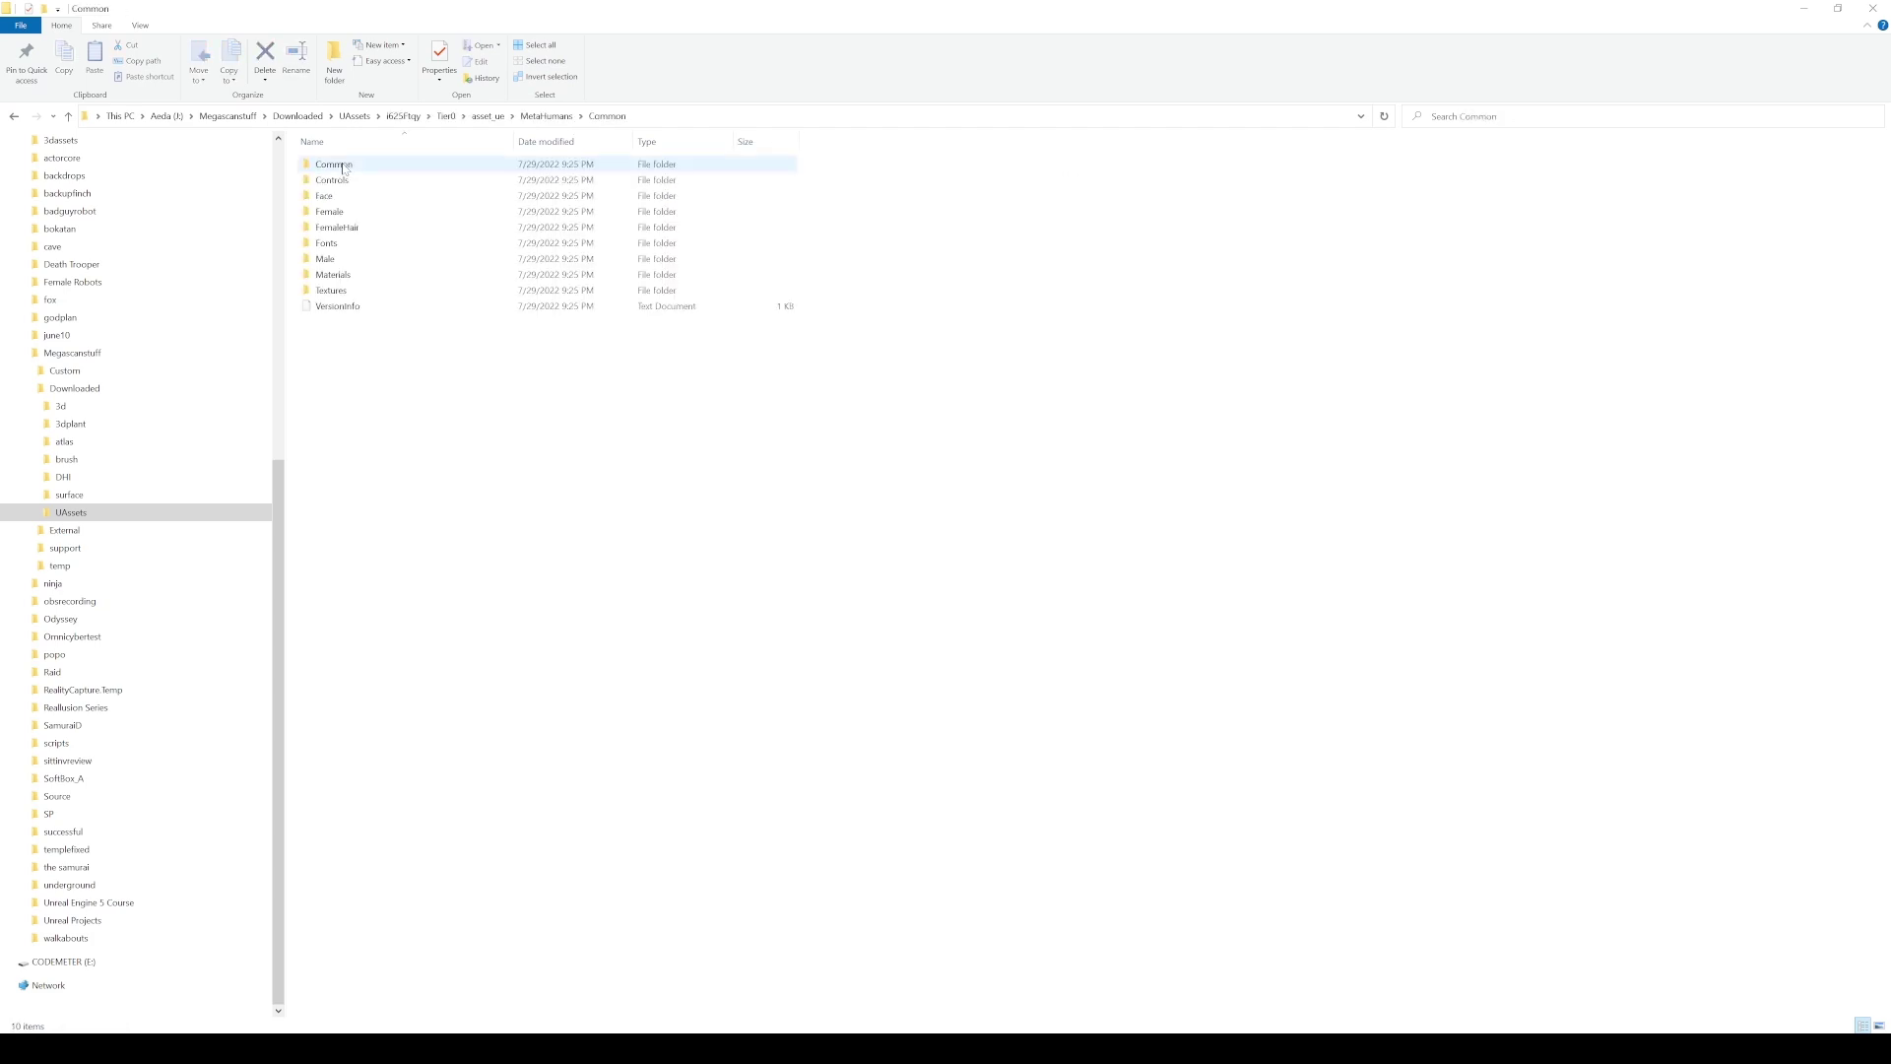
{"action": "double_click", "coordinate": [343, 168]}
{"action": "double_click", "coordinate": [344, 168]}
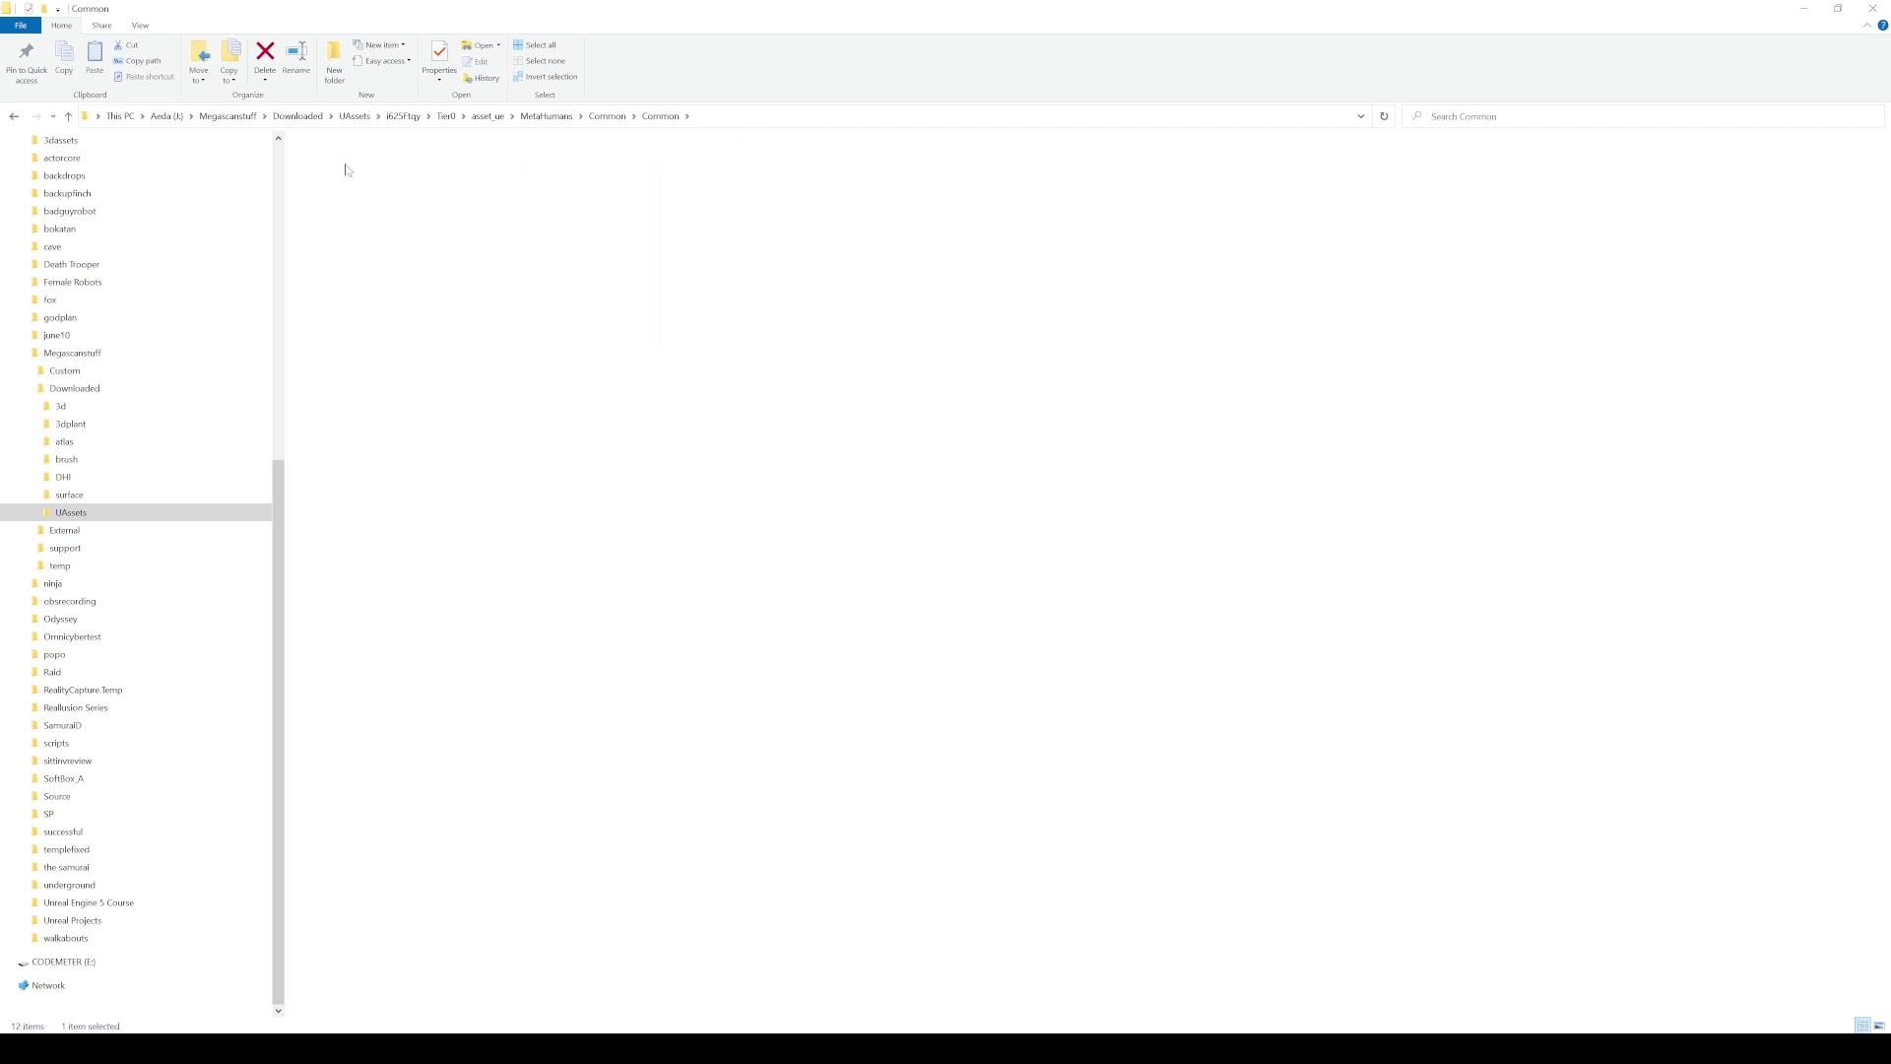
{"action": "left_click_drag", "start_coordinate": [640, 261], "coordinate": [384, 157]}
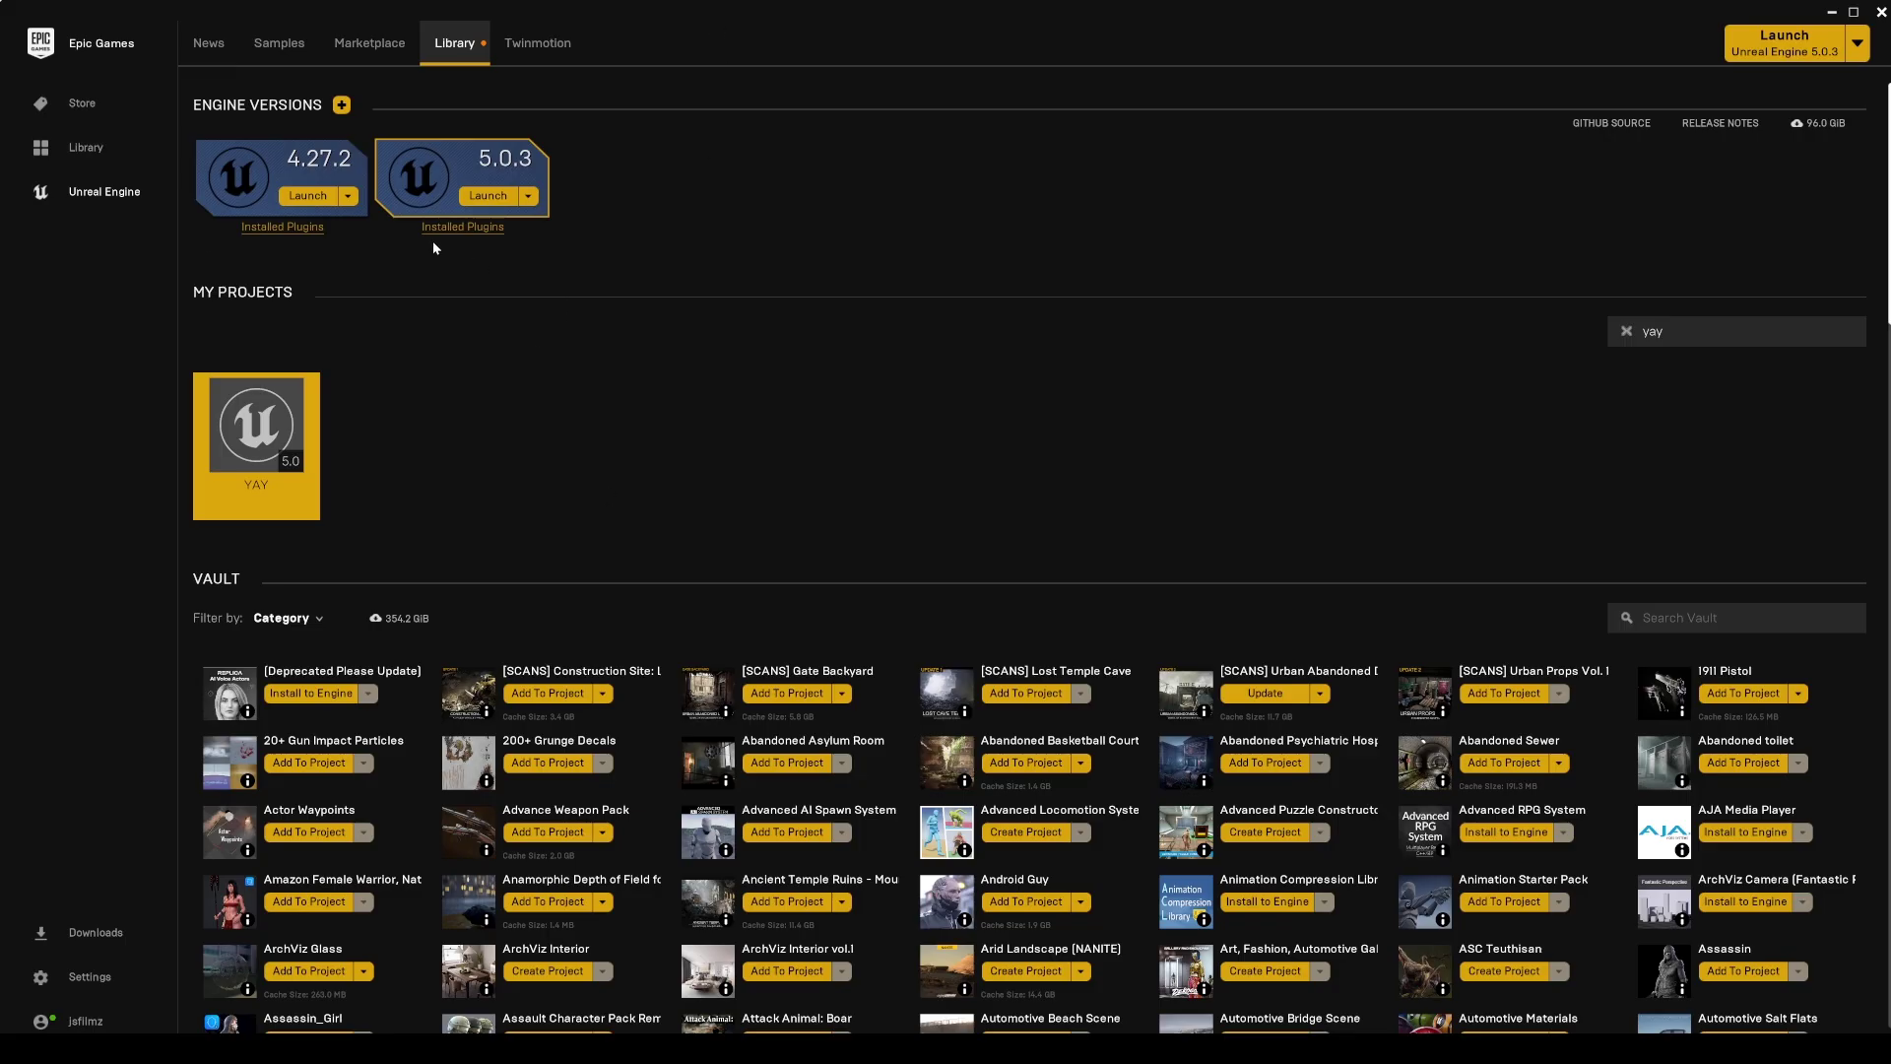
{"action": "left_click", "coordinate": [461, 228]}
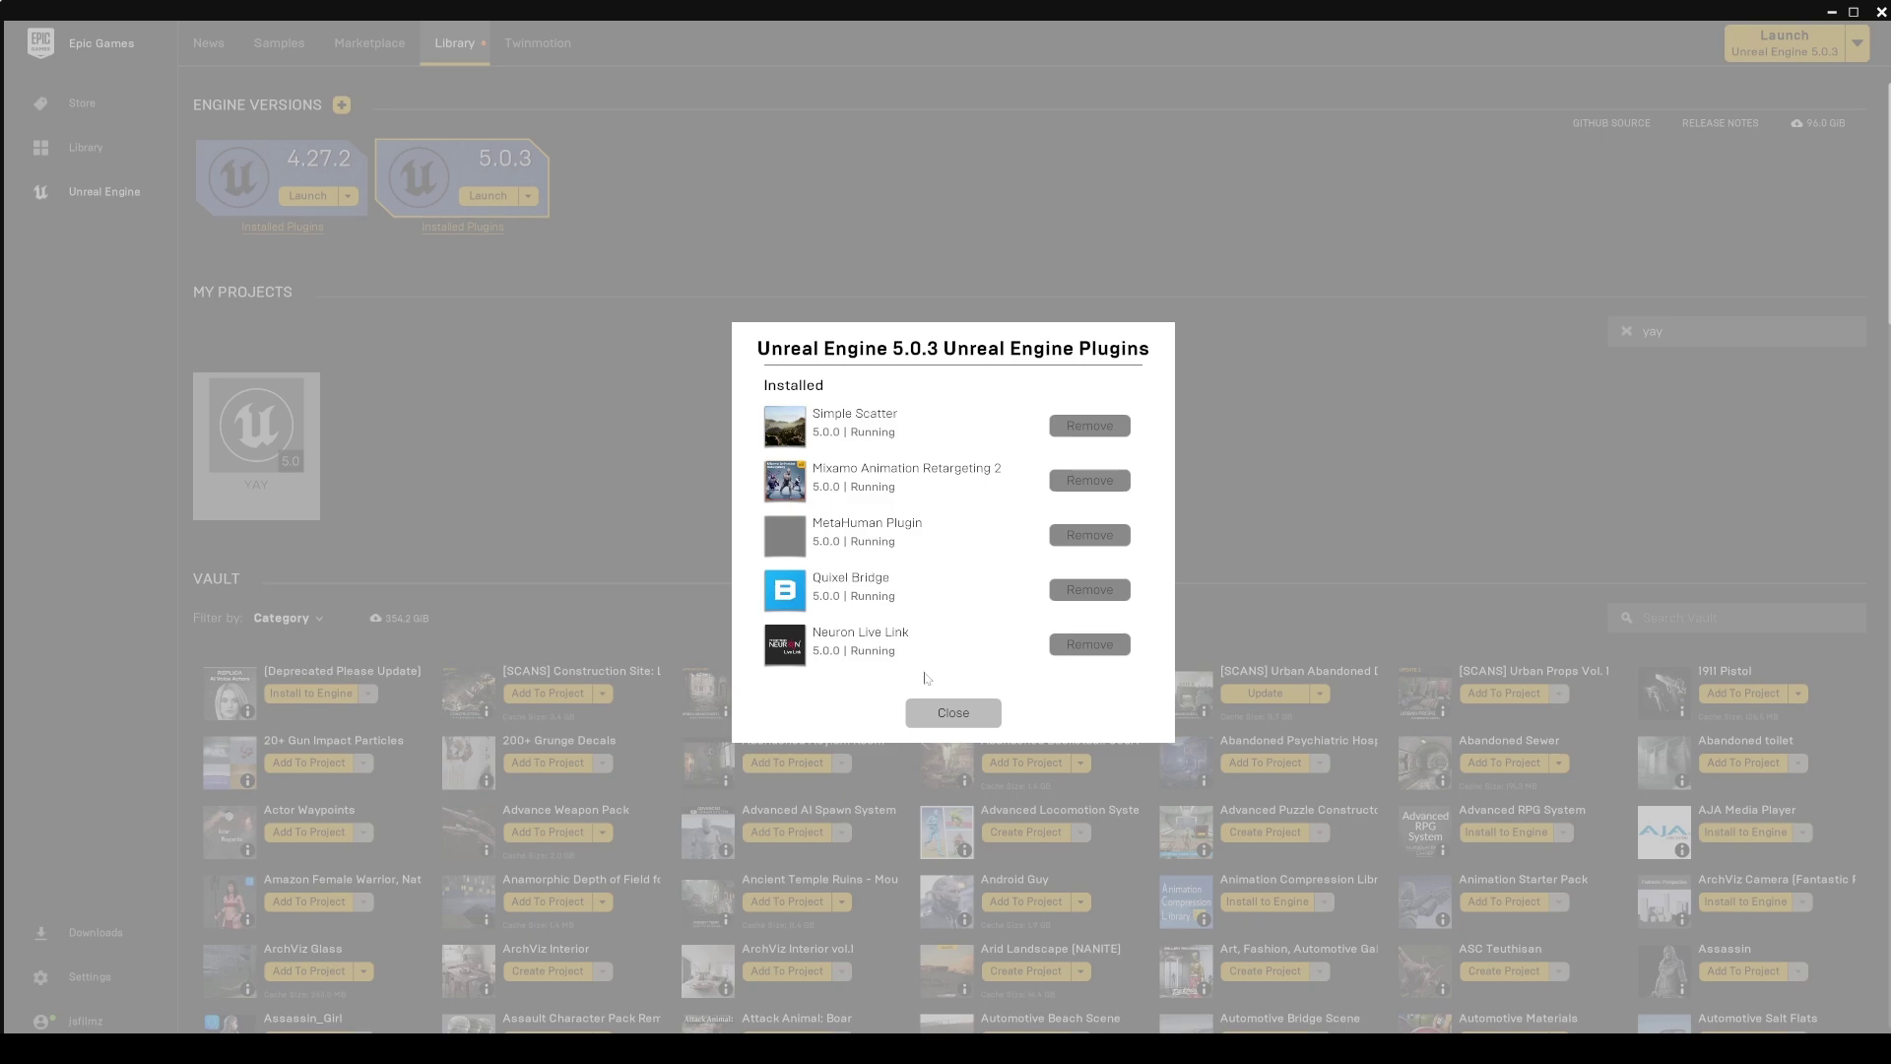
{"action": "left_click", "coordinate": [931, 715]}
{"action": "left_click", "coordinate": [1832, 11]}
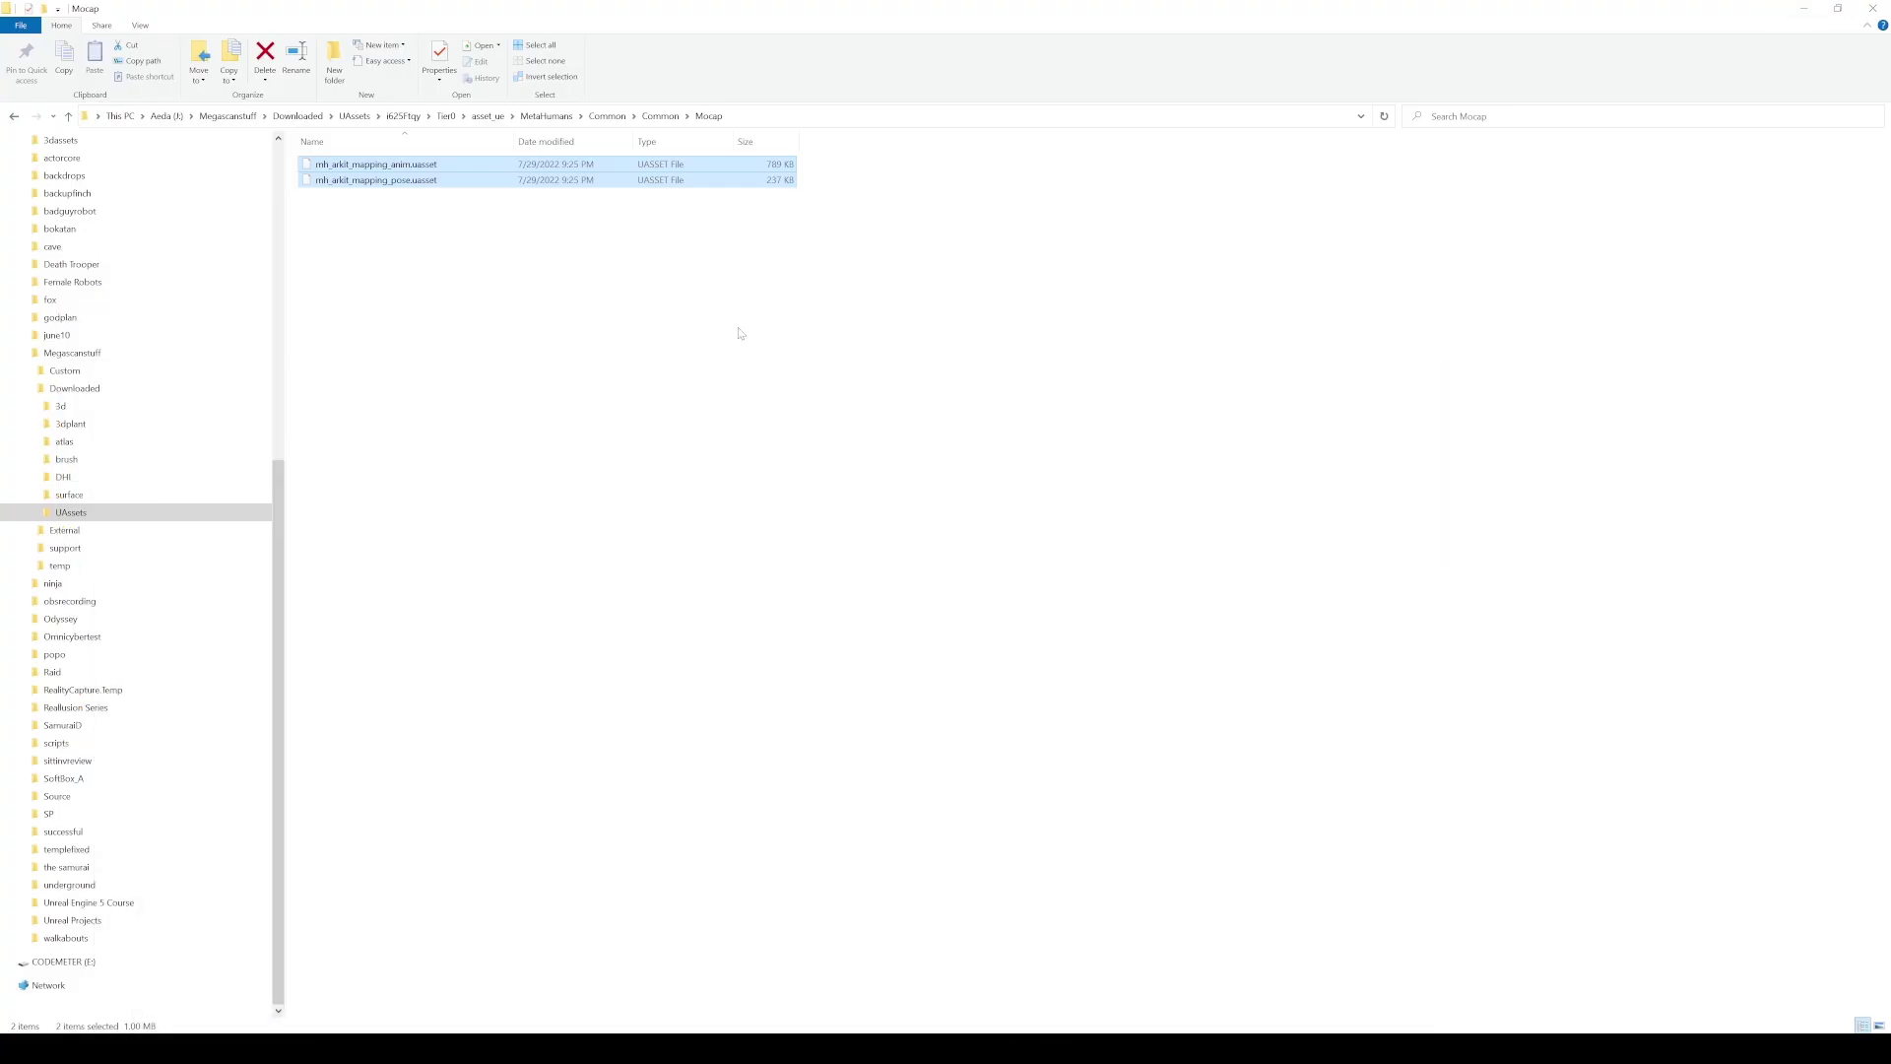
{"action": "left_click", "coordinate": [603, 116]}
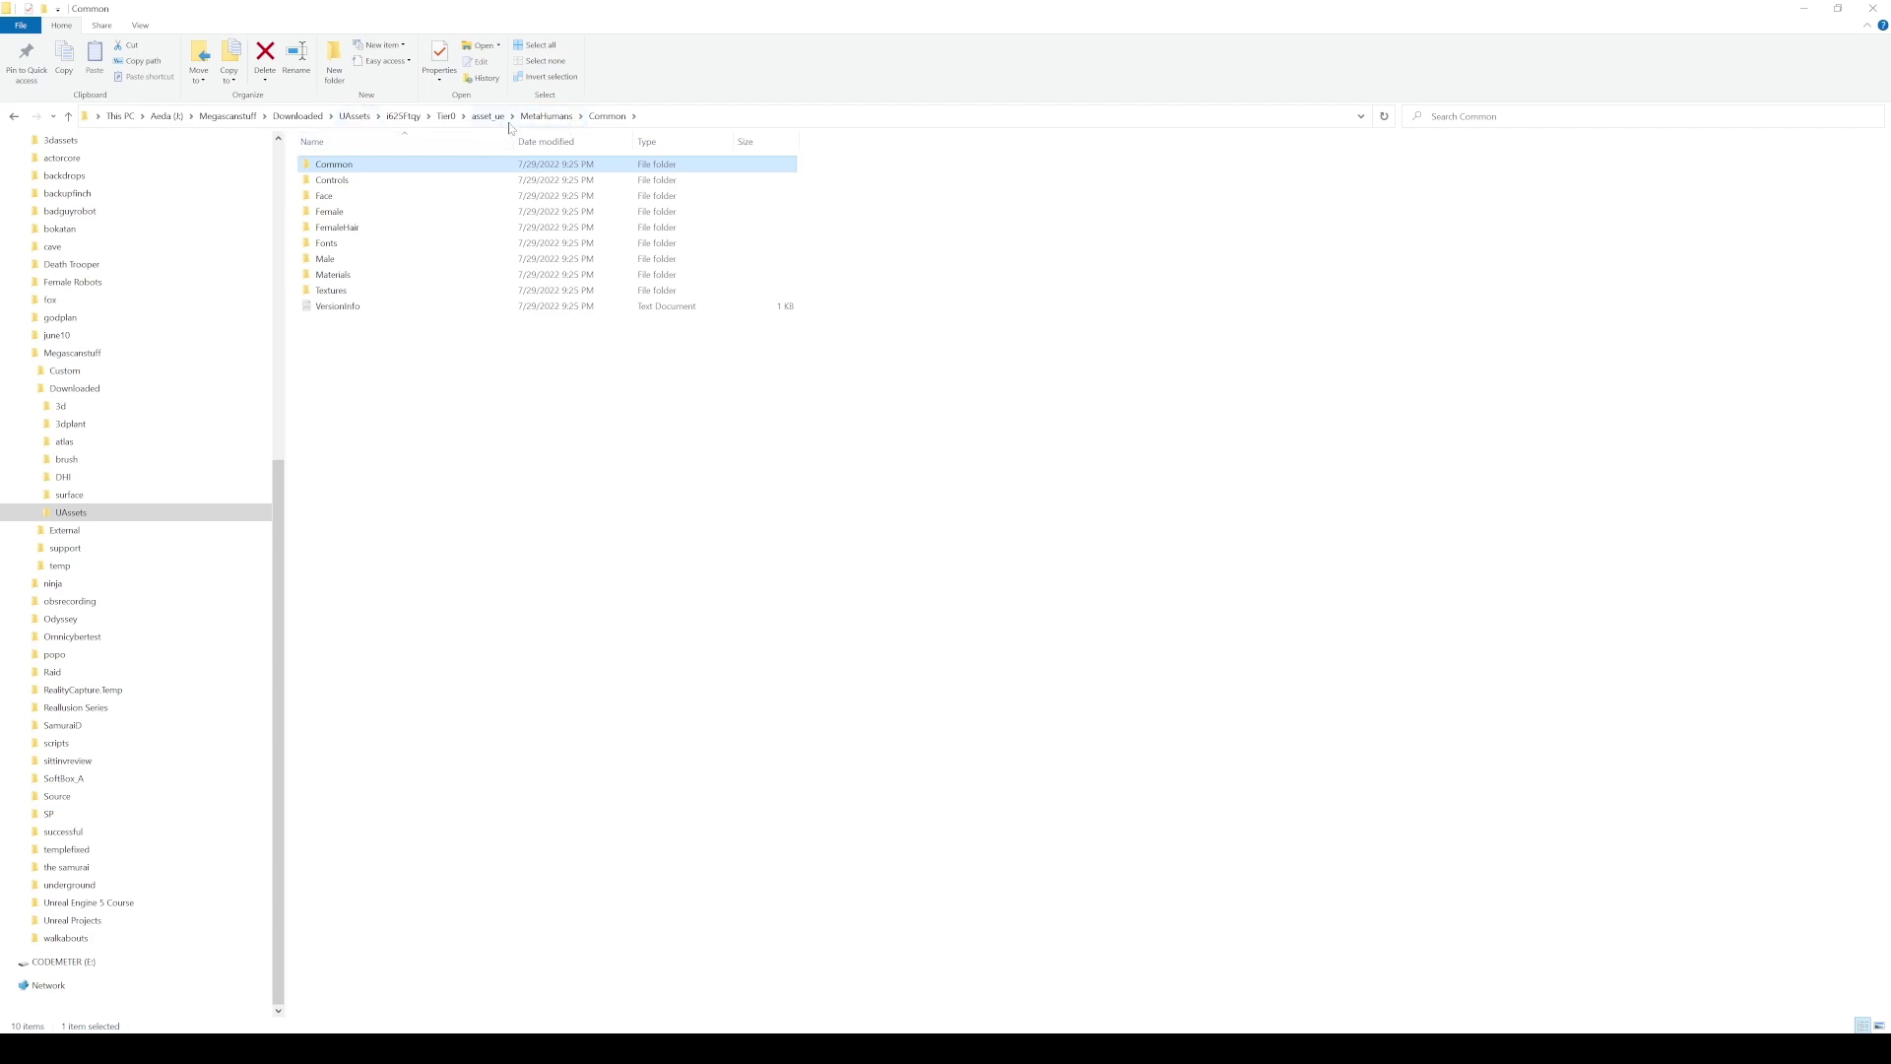
{"action": "double_click", "coordinate": [346, 165]}
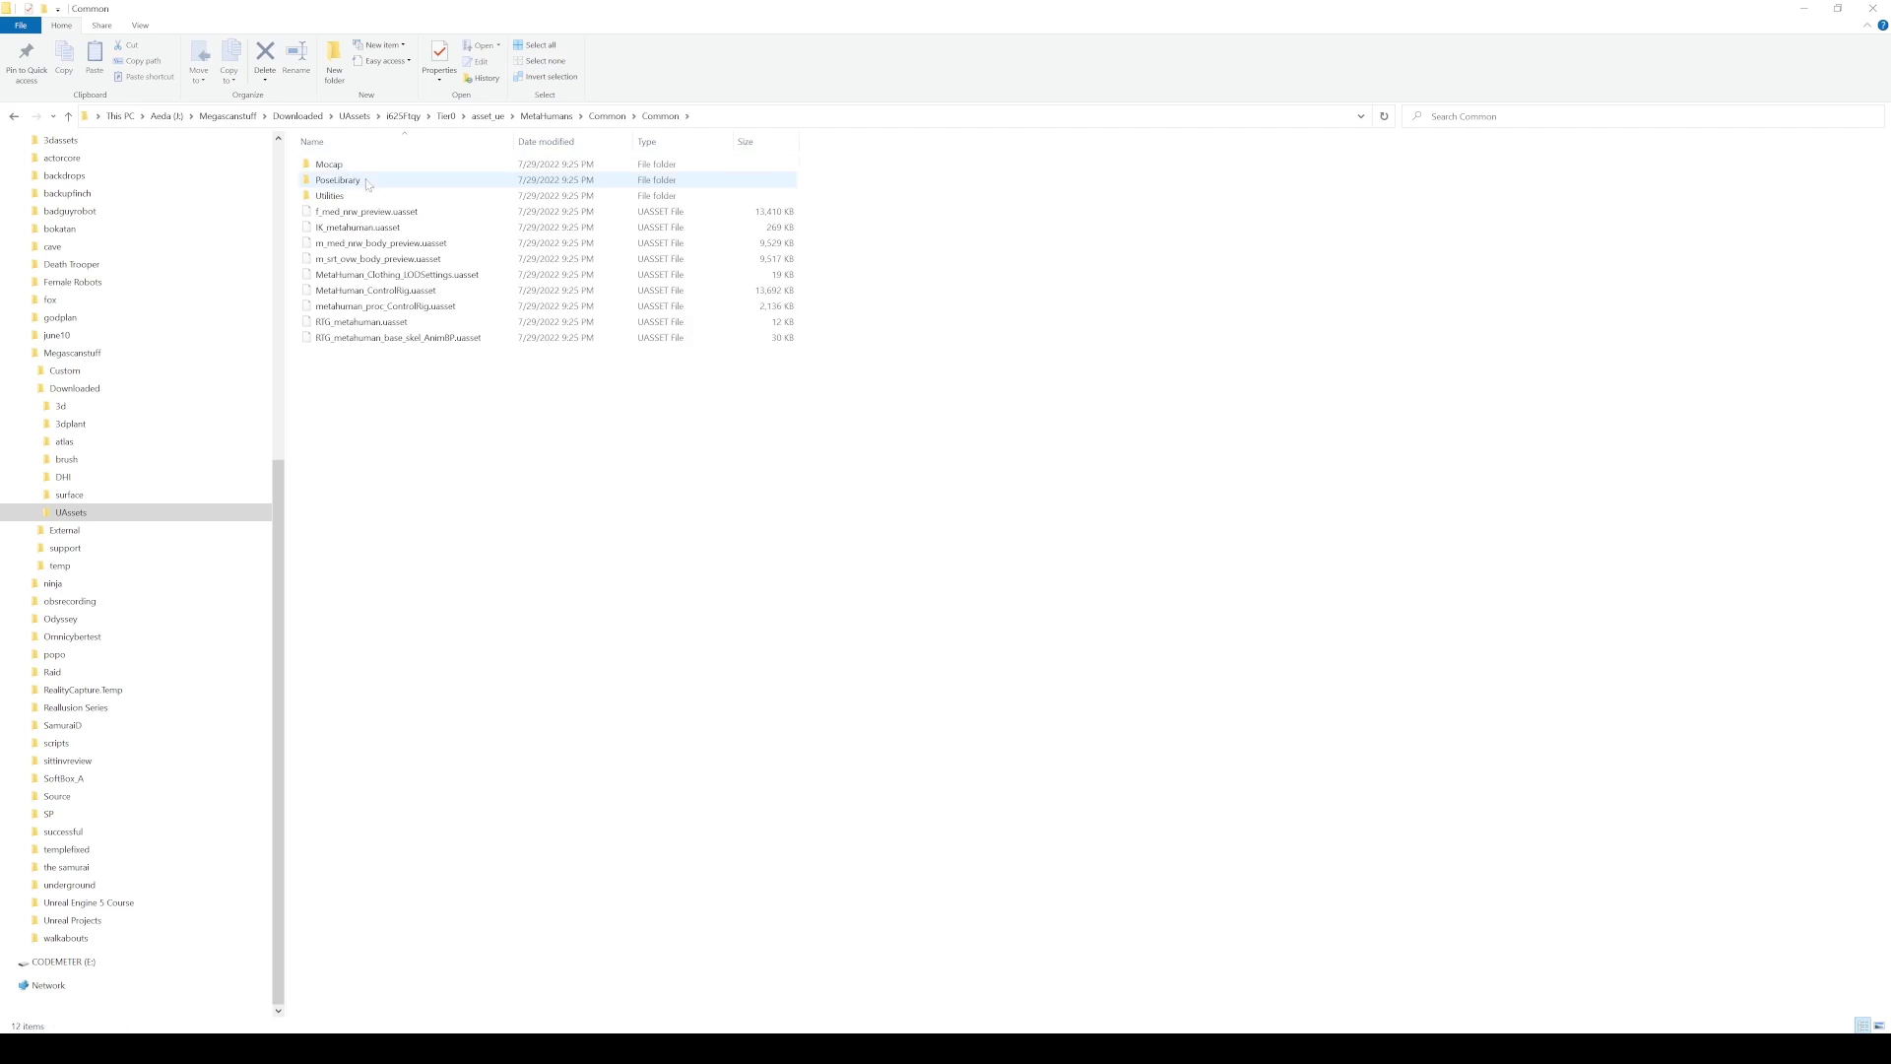
{"action": "double_click", "coordinate": [367, 167]}
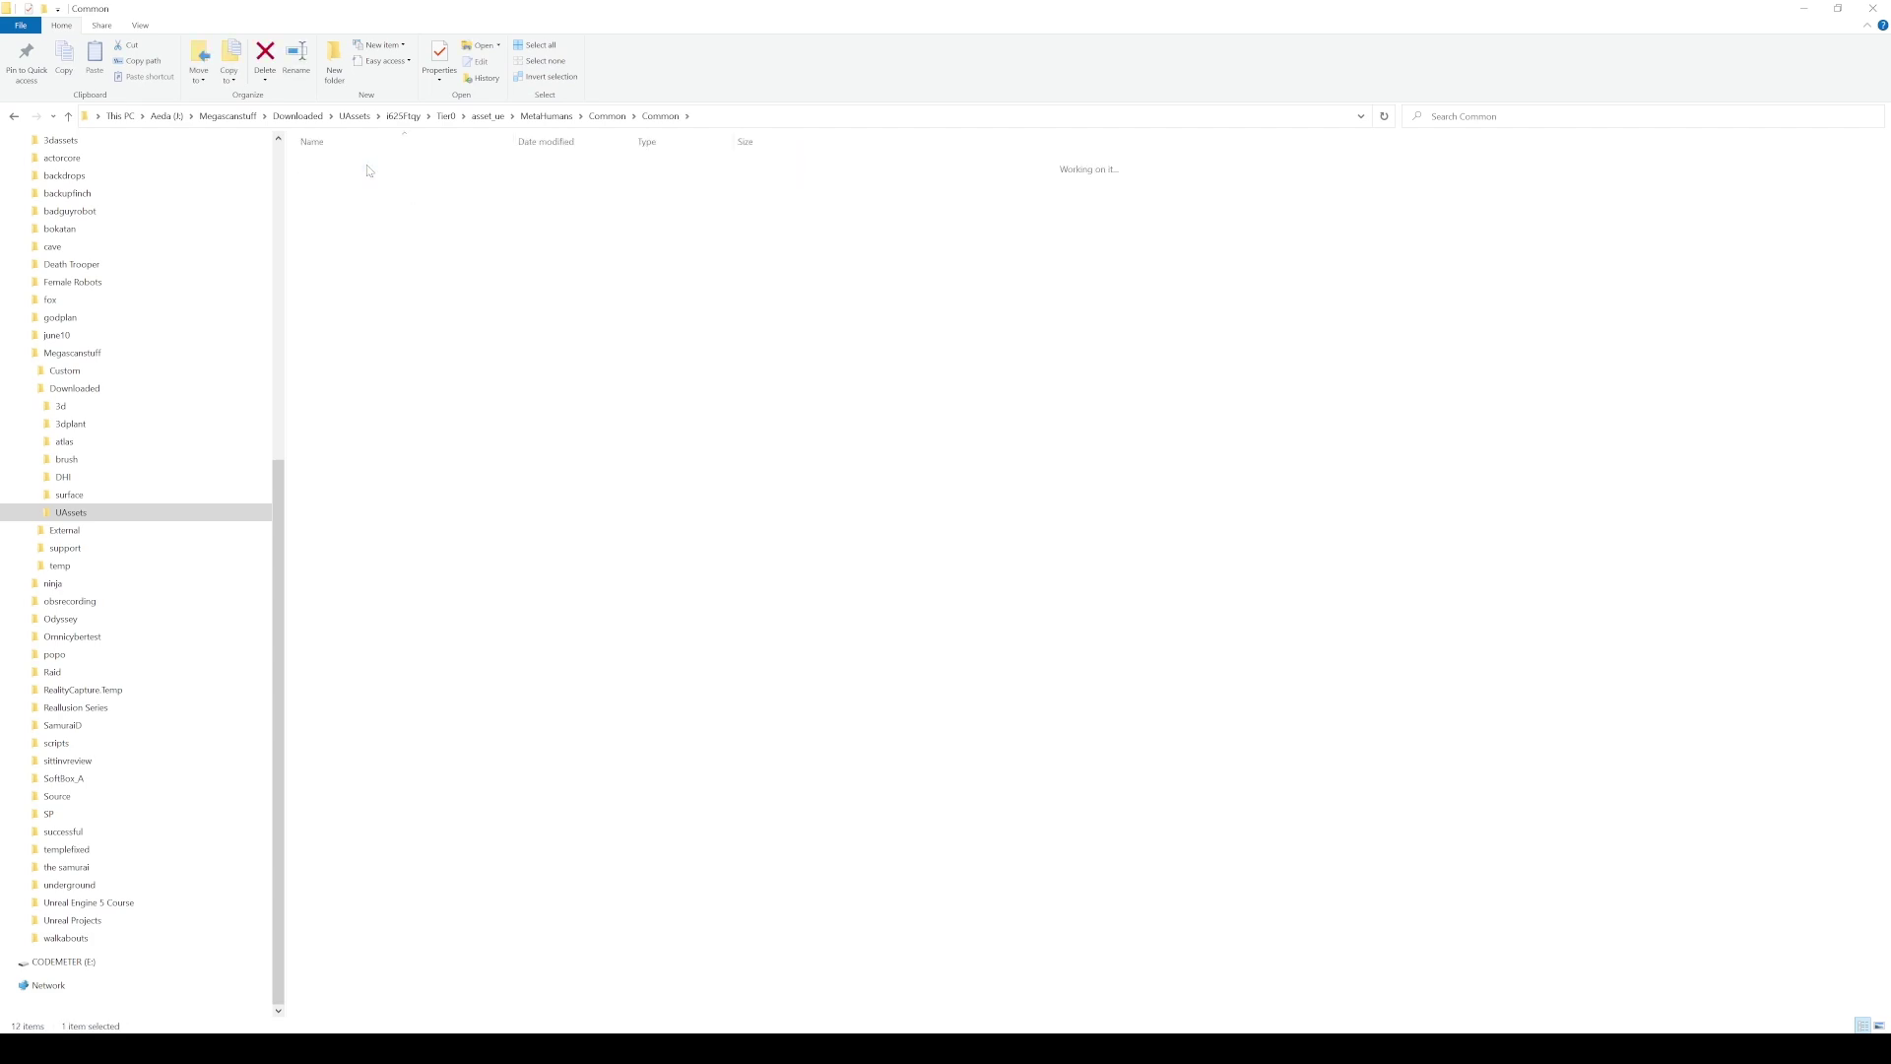
- Step back up the breadcrumb path from Mocap to the UAssets downloads list
{"action": "left_click_drag", "start_coordinate": [547, 288], "coordinate": [464, 240]}
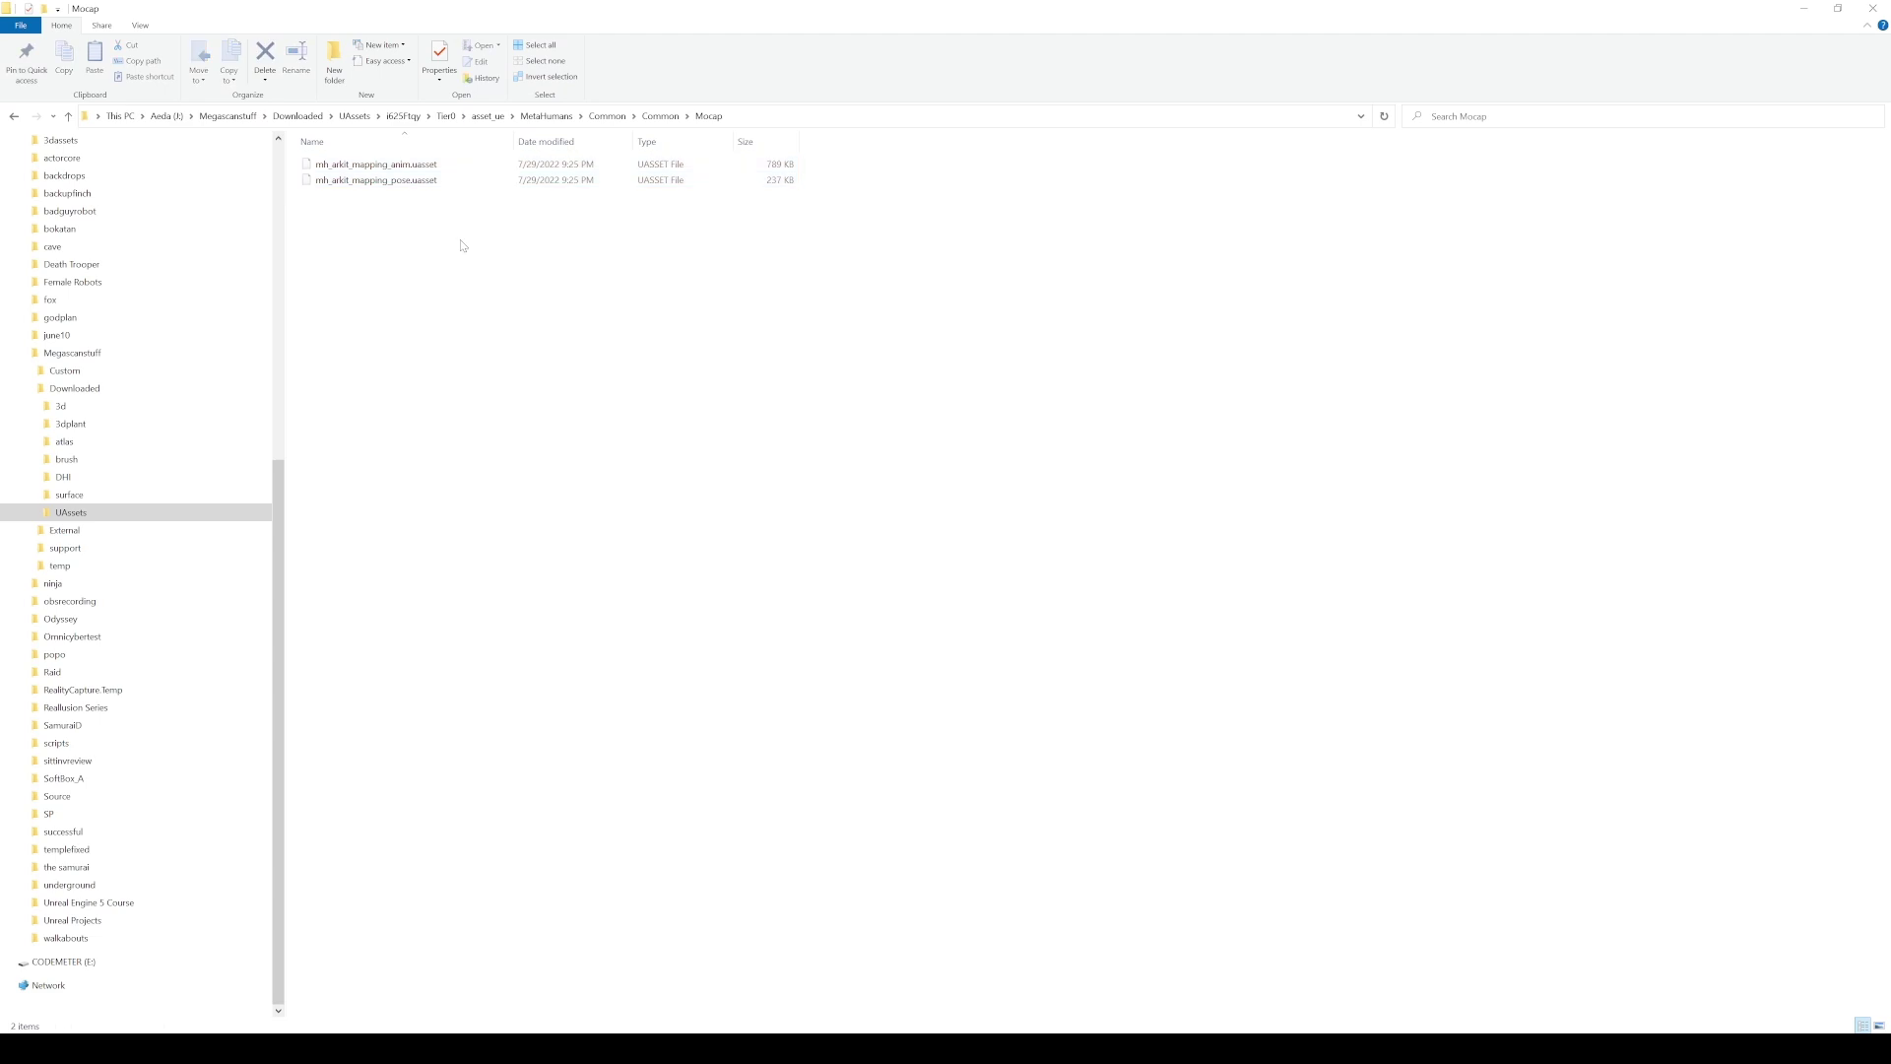
{"action": "left_click", "coordinate": [544, 116]}
{"action": "left_click", "coordinate": [487, 116]}
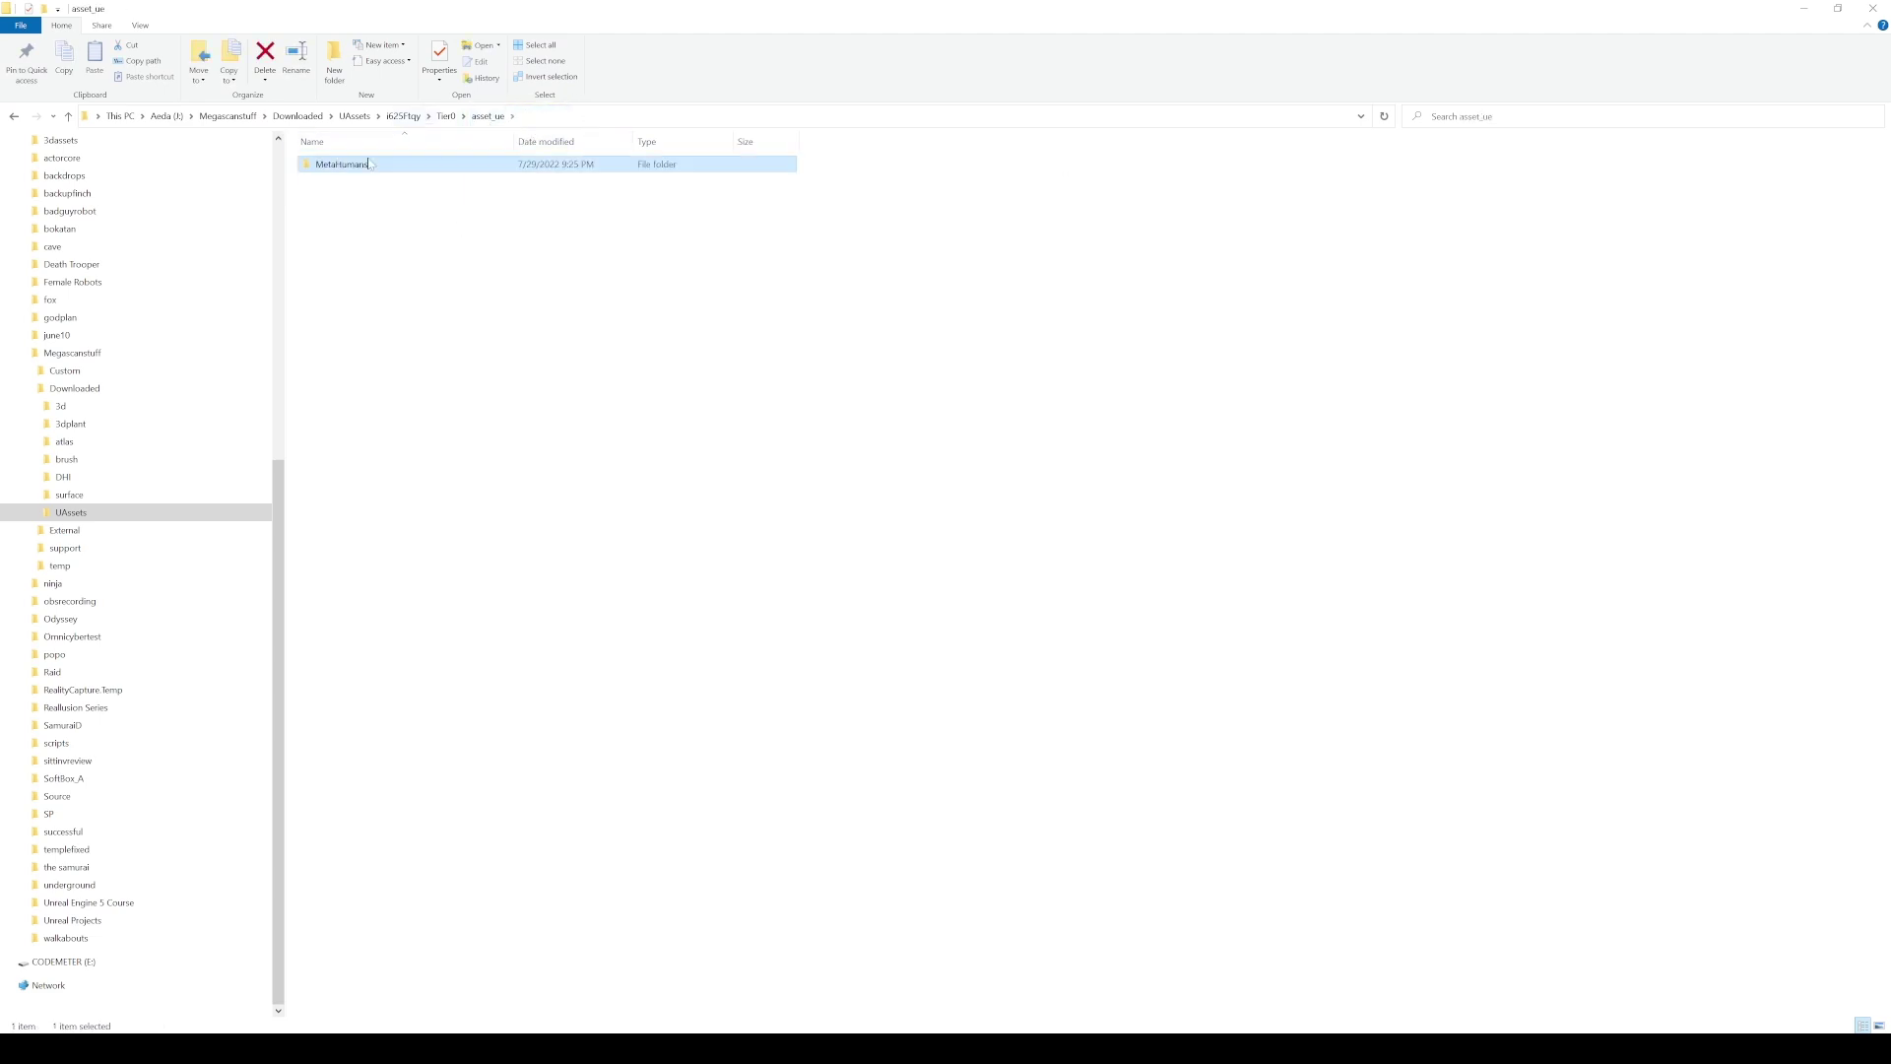
{"action": "left_click", "coordinate": [445, 117]}
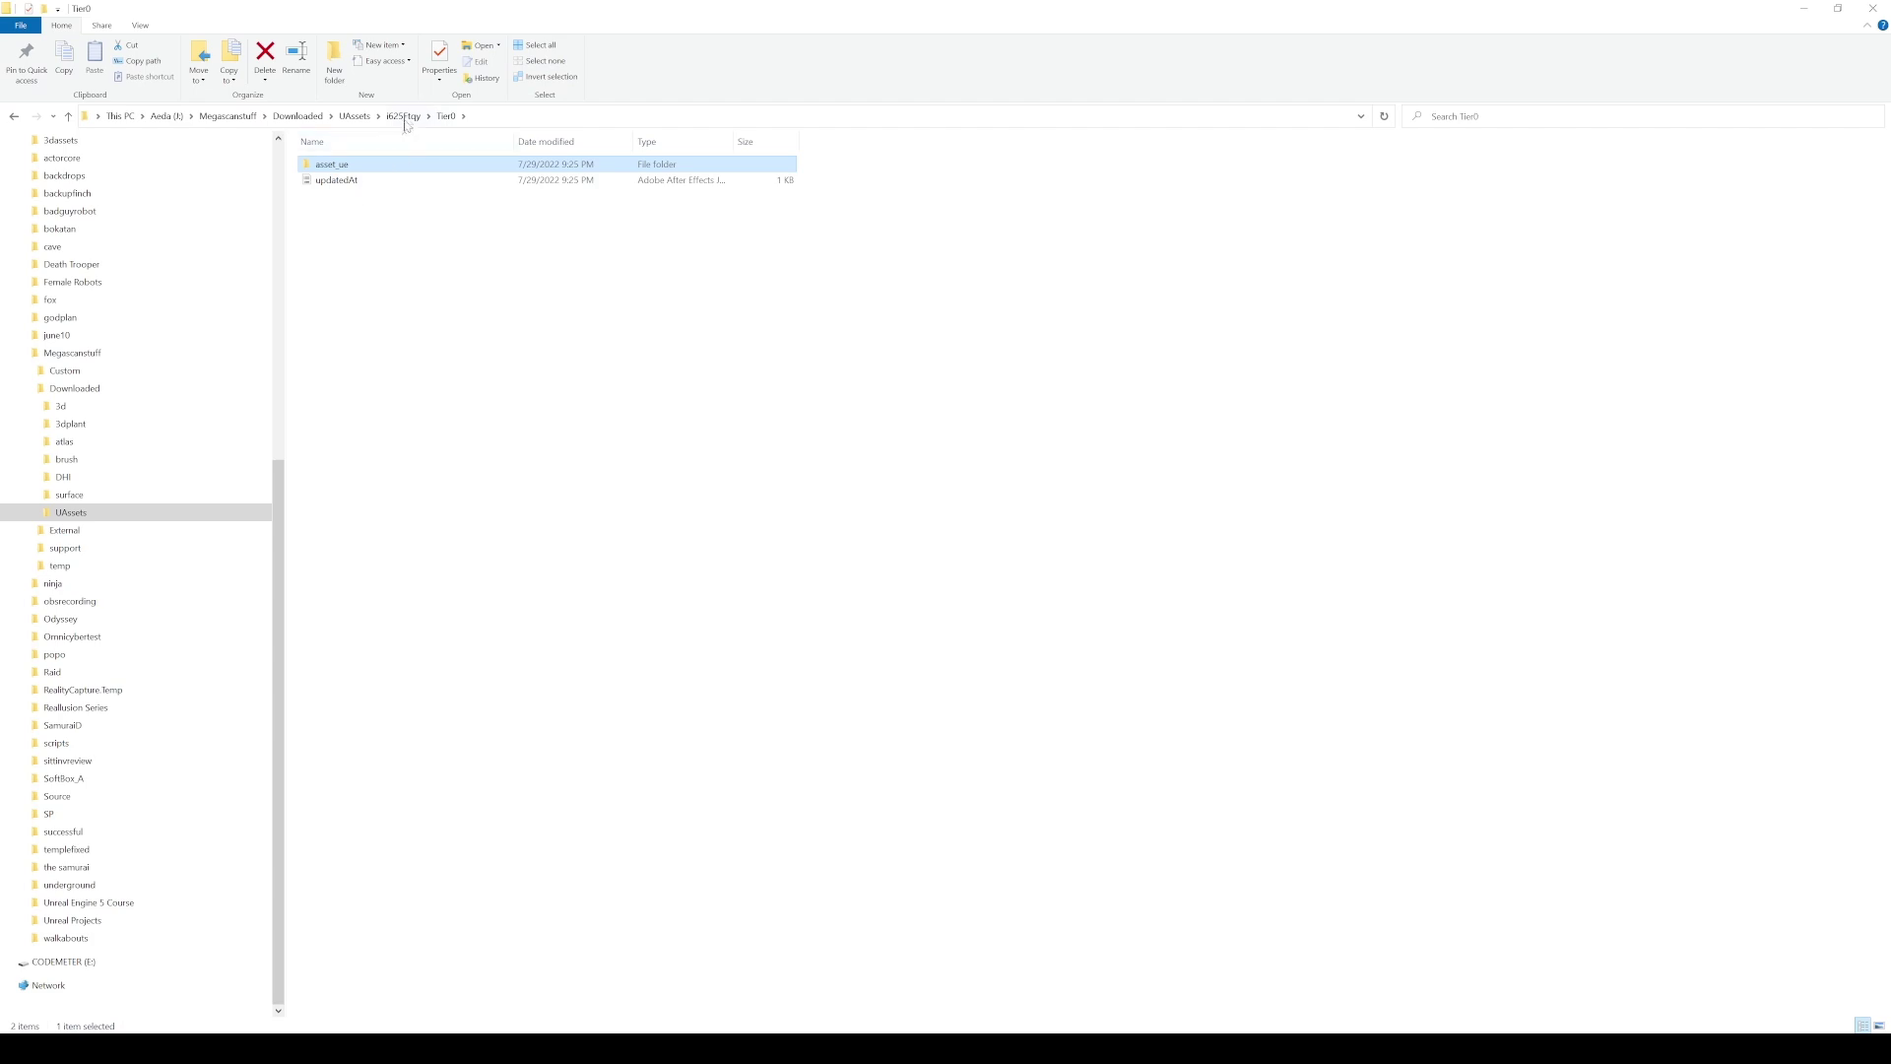
{"action": "left_click", "coordinate": [403, 116]}
{"action": "left_click", "coordinate": [354, 117]}
- Open the l9jnxmEk download folder and preview its portrait image
{"action": "mouse_move", "coordinate": [362, 228]}
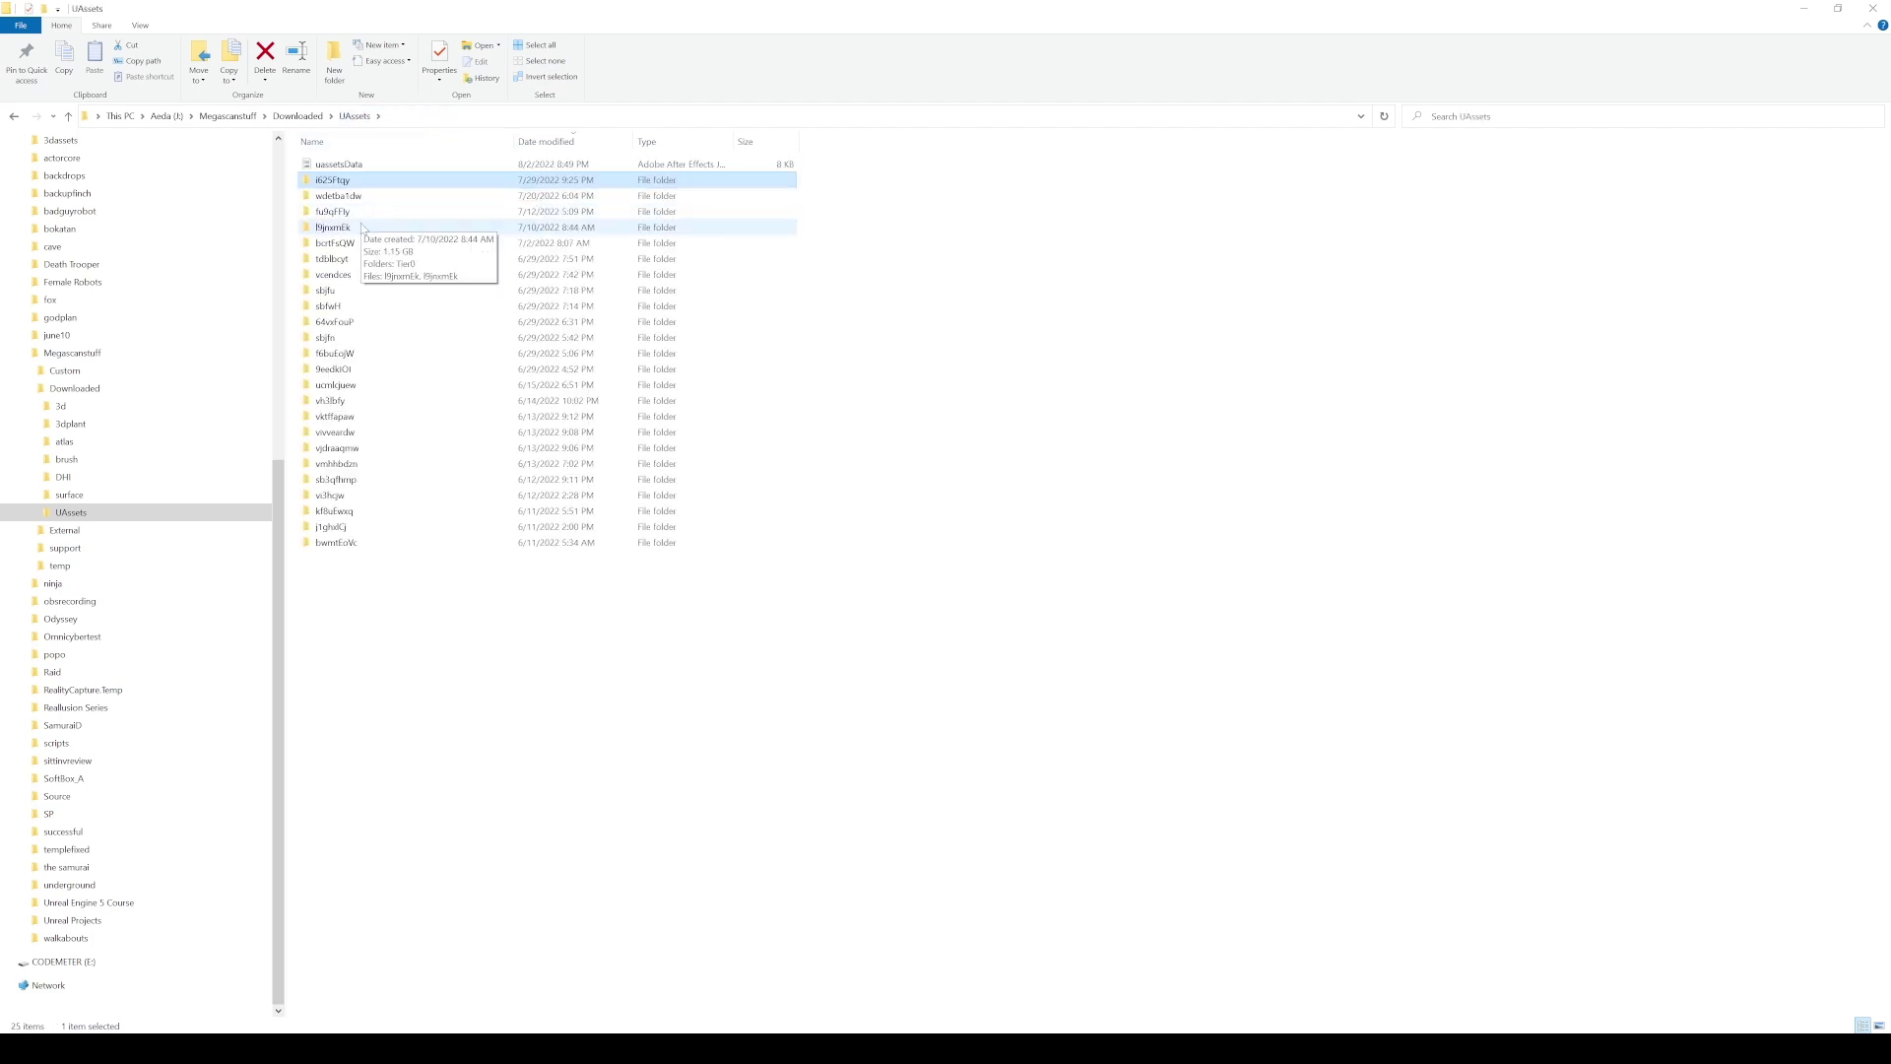
{"action": "double_click", "coordinate": [360, 227]}
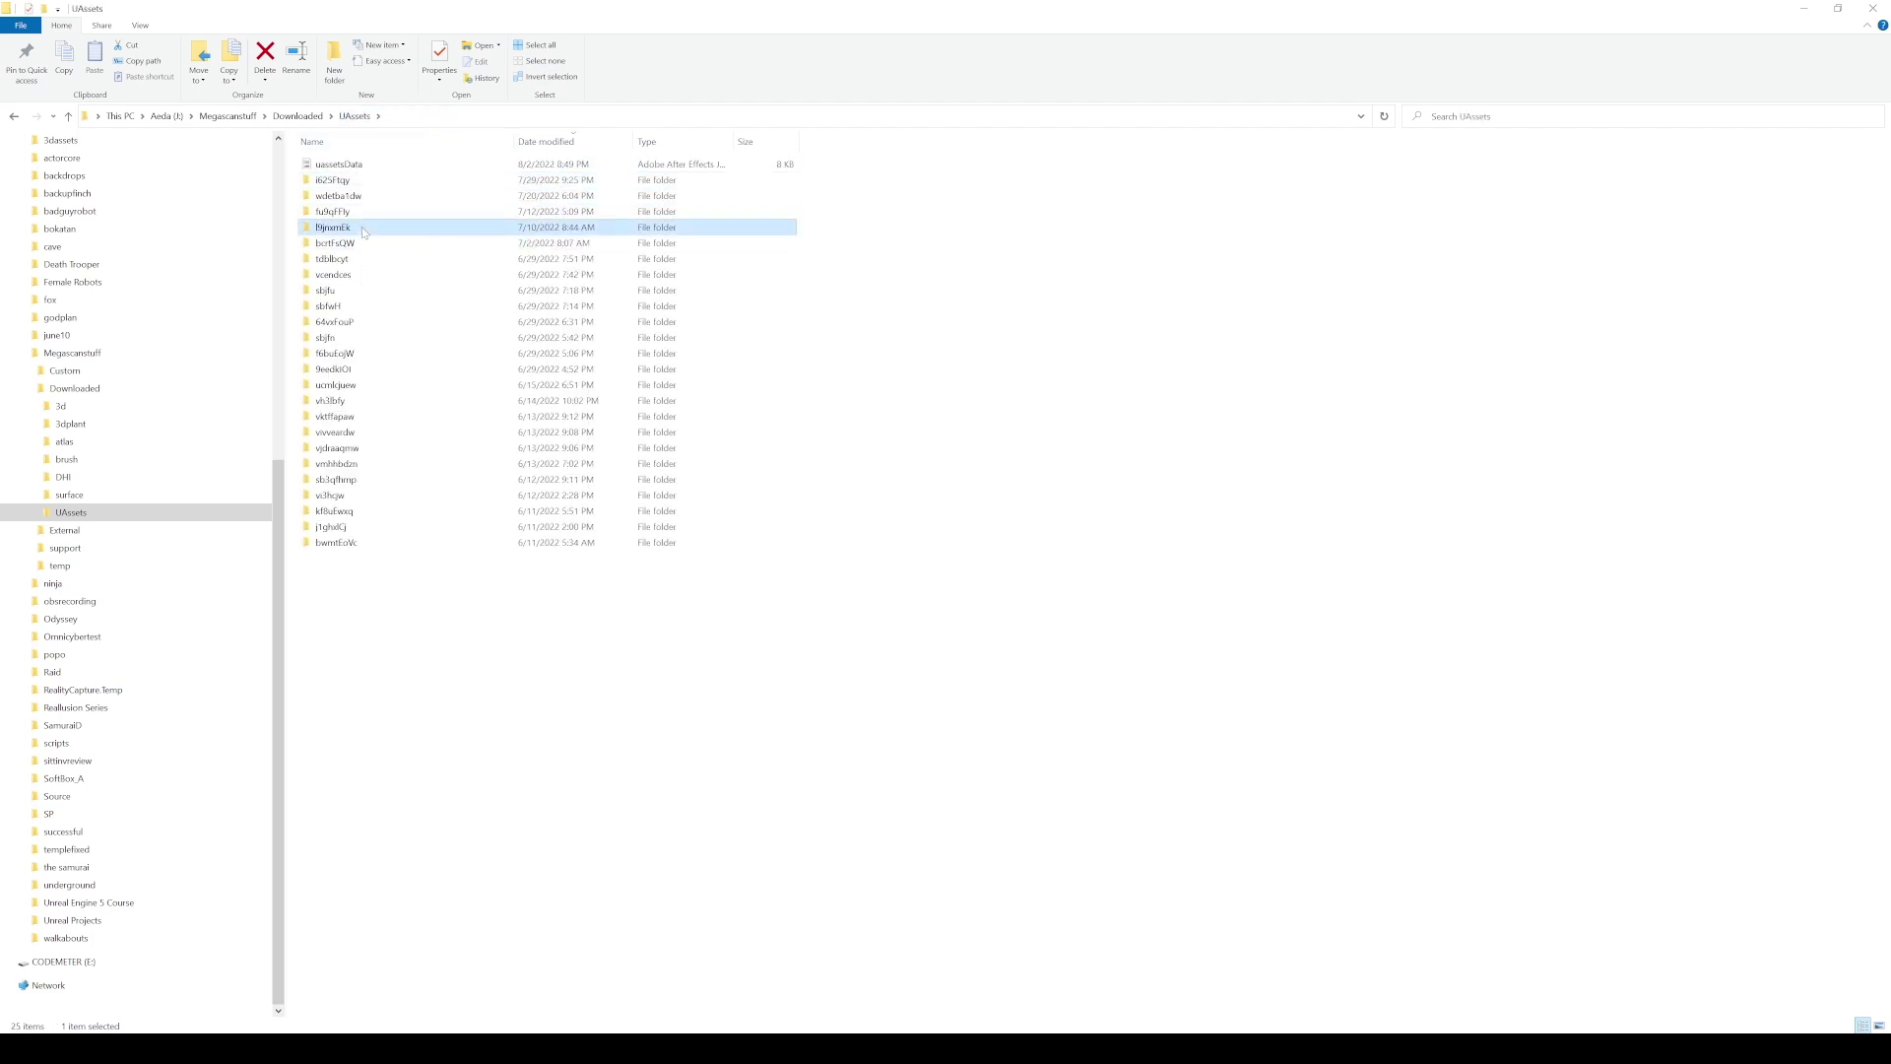
{"action": "double_click", "coordinate": [355, 200]}
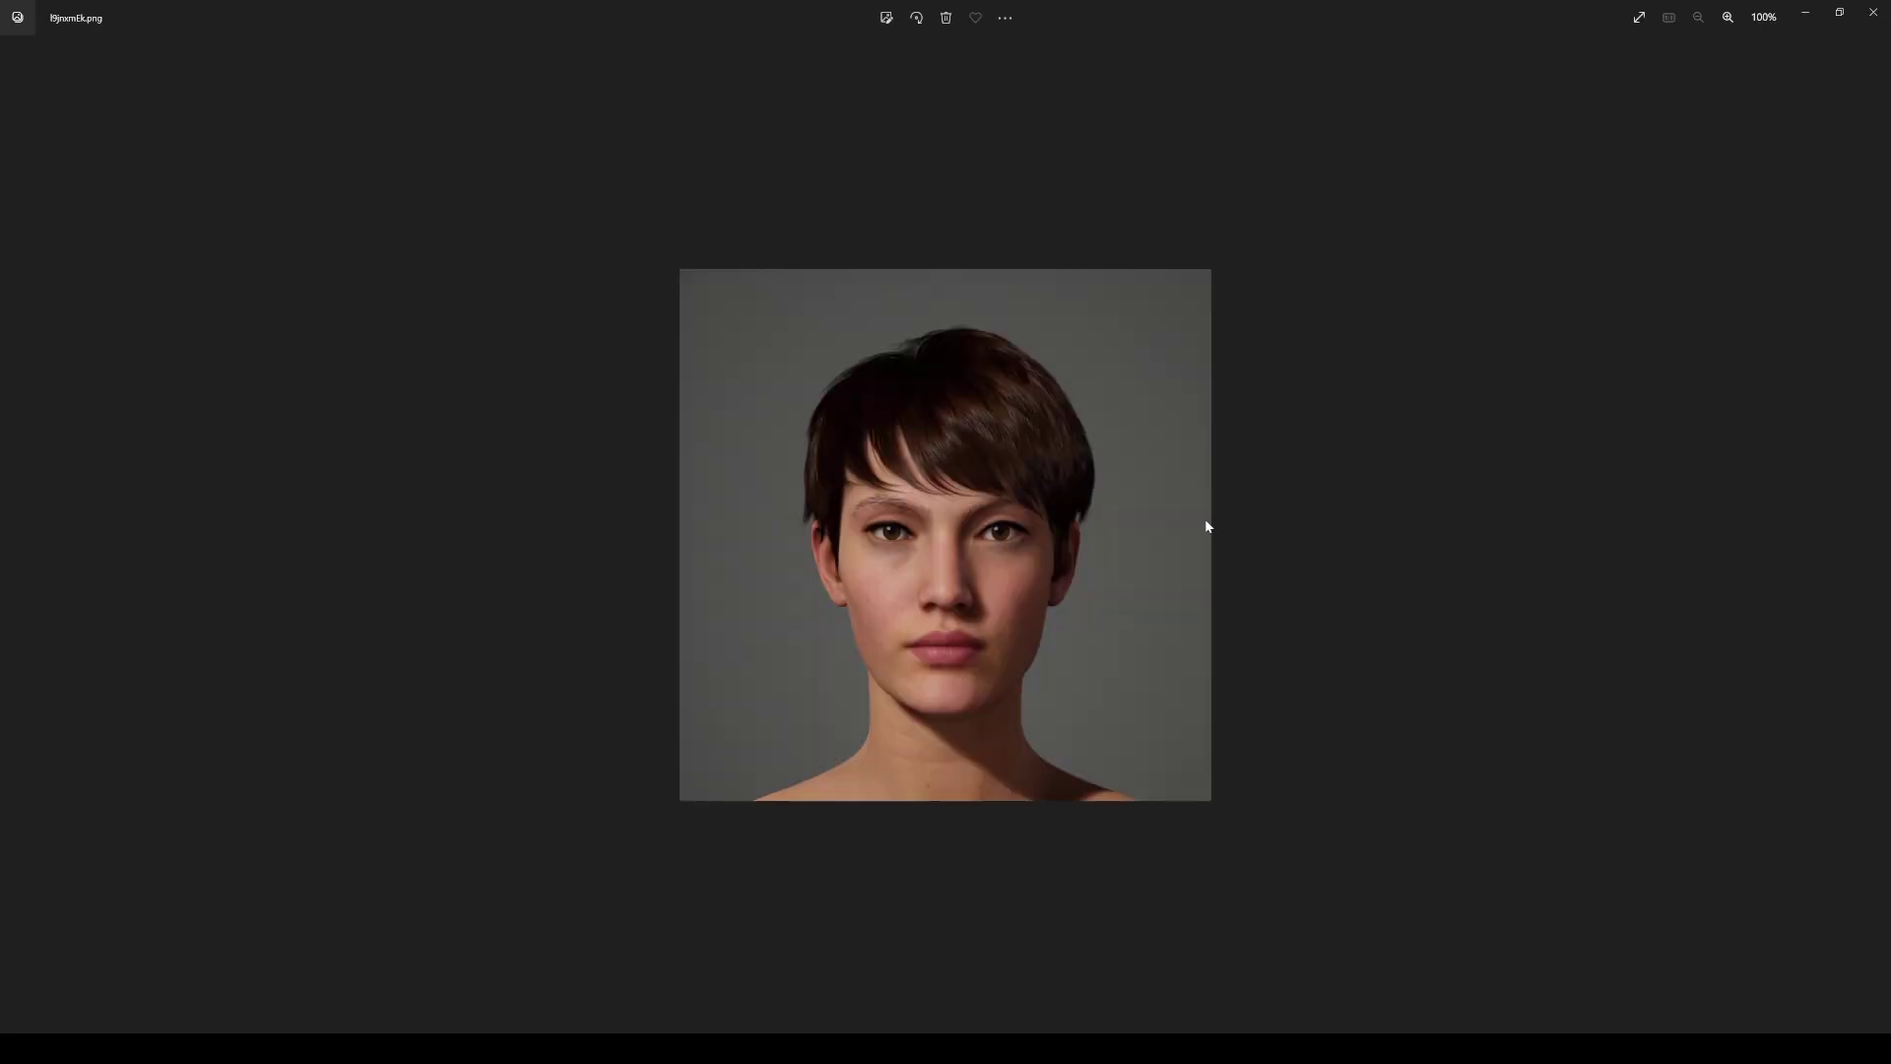
{"action": "double_click", "coordinate": [1200, 7]}
- Drill down through Tier0 > asset_ue > MetaHumans > Common > Common > Mocap
{"action": "double_click", "coordinate": [345, 165]}
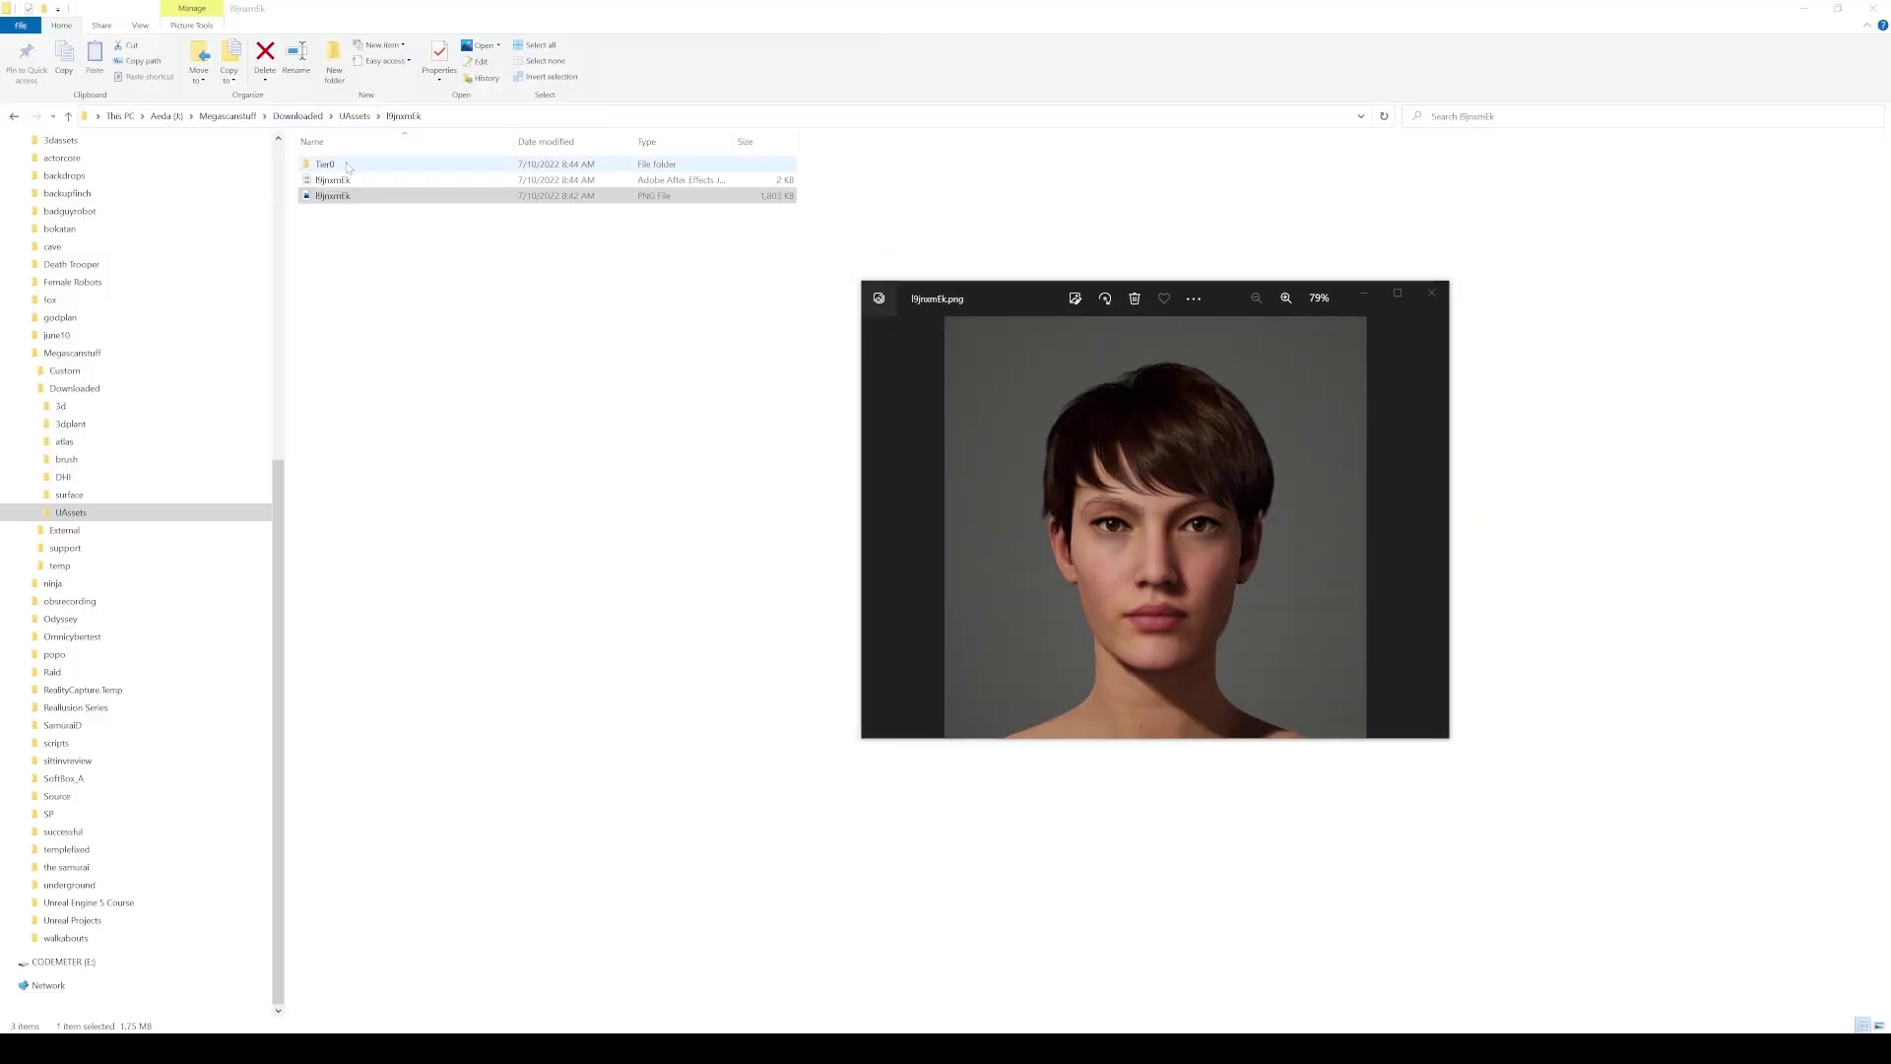
{"action": "double_click", "coordinate": [346, 165]}
{"action": "double_click", "coordinate": [347, 165]}
{"action": "double_click", "coordinate": [347, 166]}
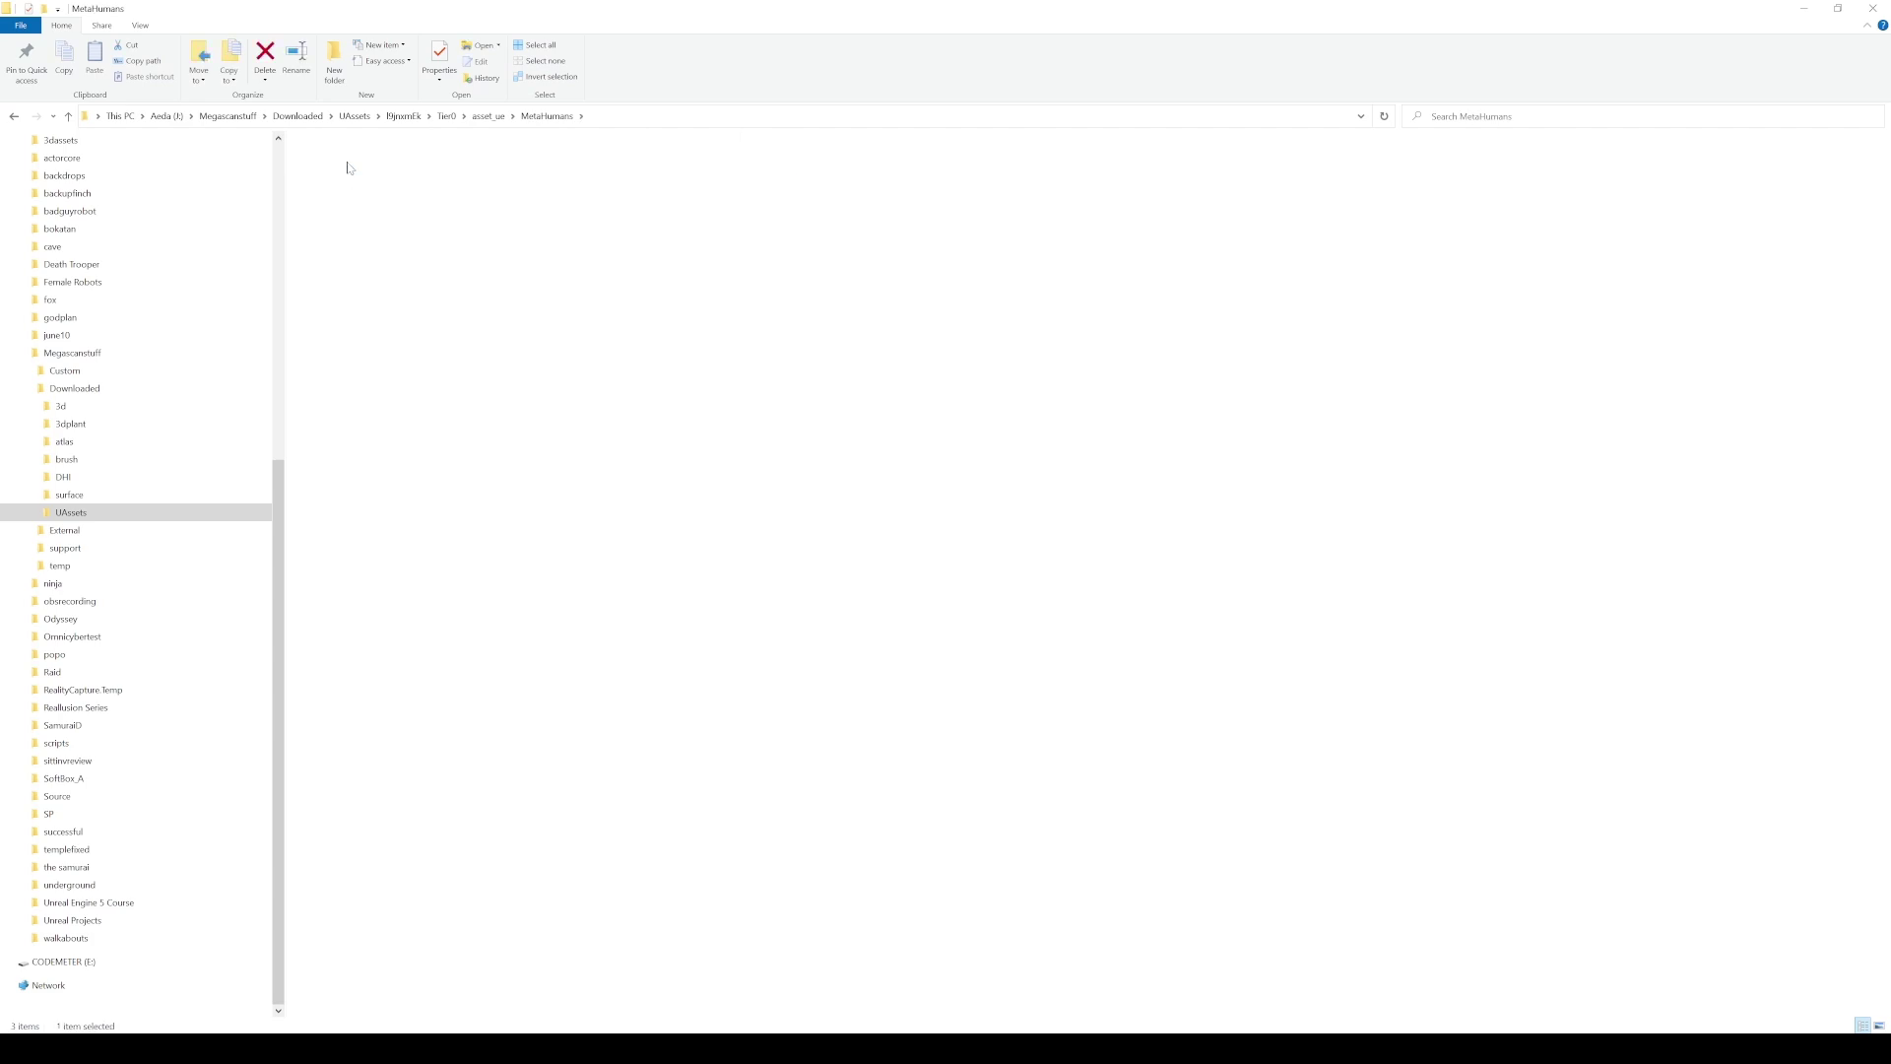
{"action": "double_click", "coordinate": [347, 166]}
{"action": "double_click", "coordinate": [339, 164]}
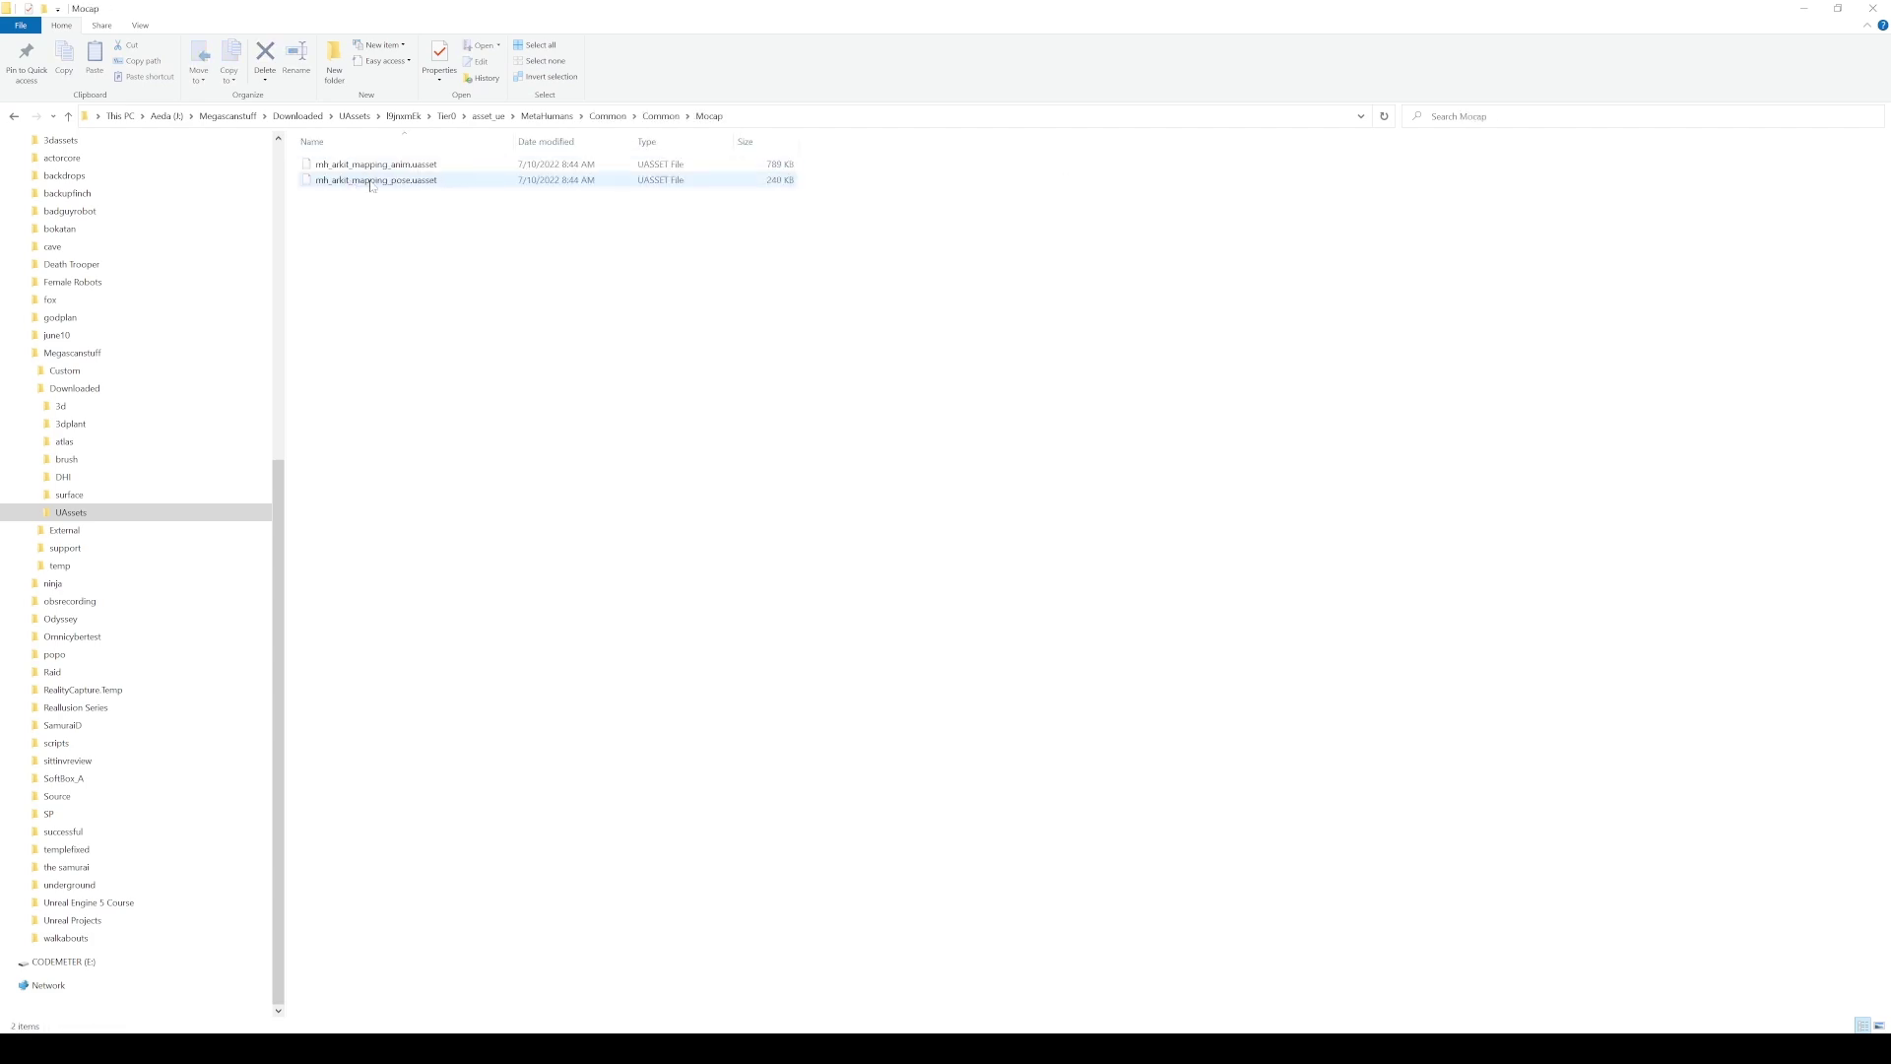
{"action": "left_click_drag", "start_coordinate": [541, 249], "coordinate": [477, 191]}
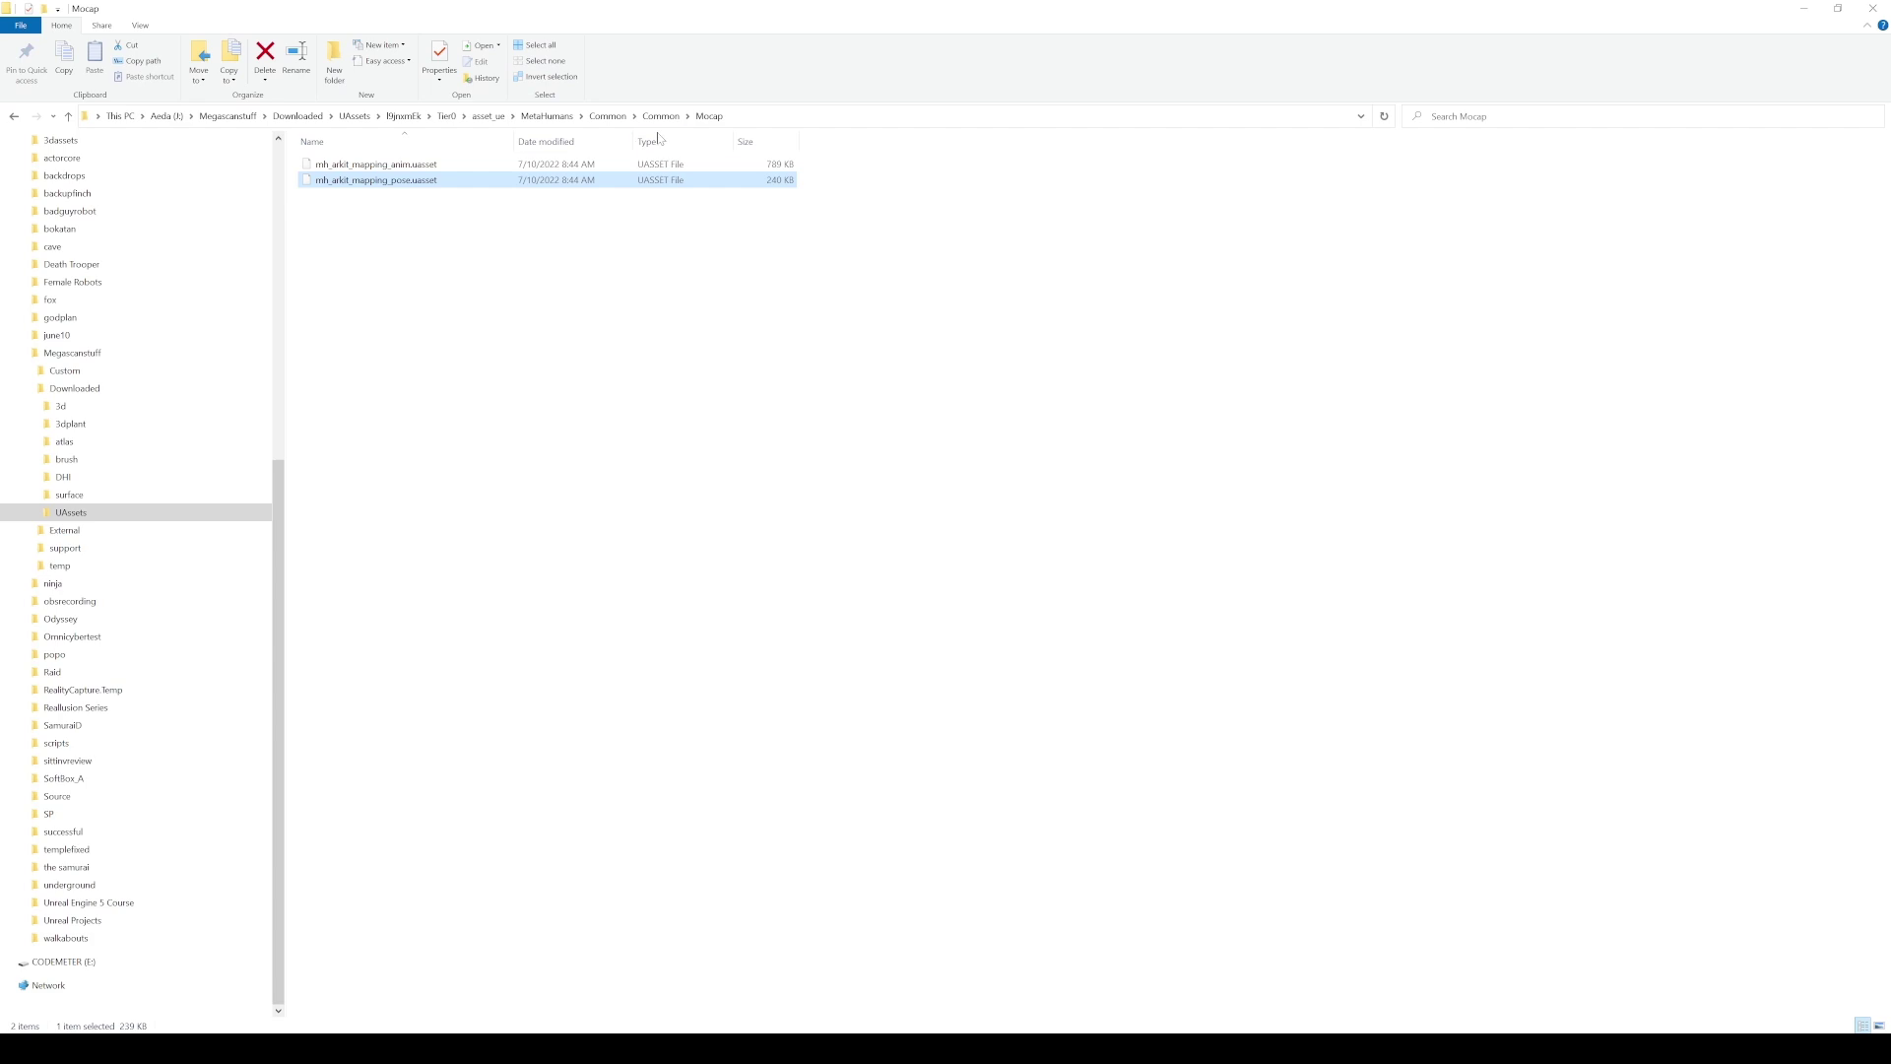
- Copy mh_arkit_mapping_anim.uasset and mh_arkit_mapping_pose.uasset, then clear the selection
{"action": "left_click_drag", "start_coordinate": [697, 299], "coordinate": [396, 156]}
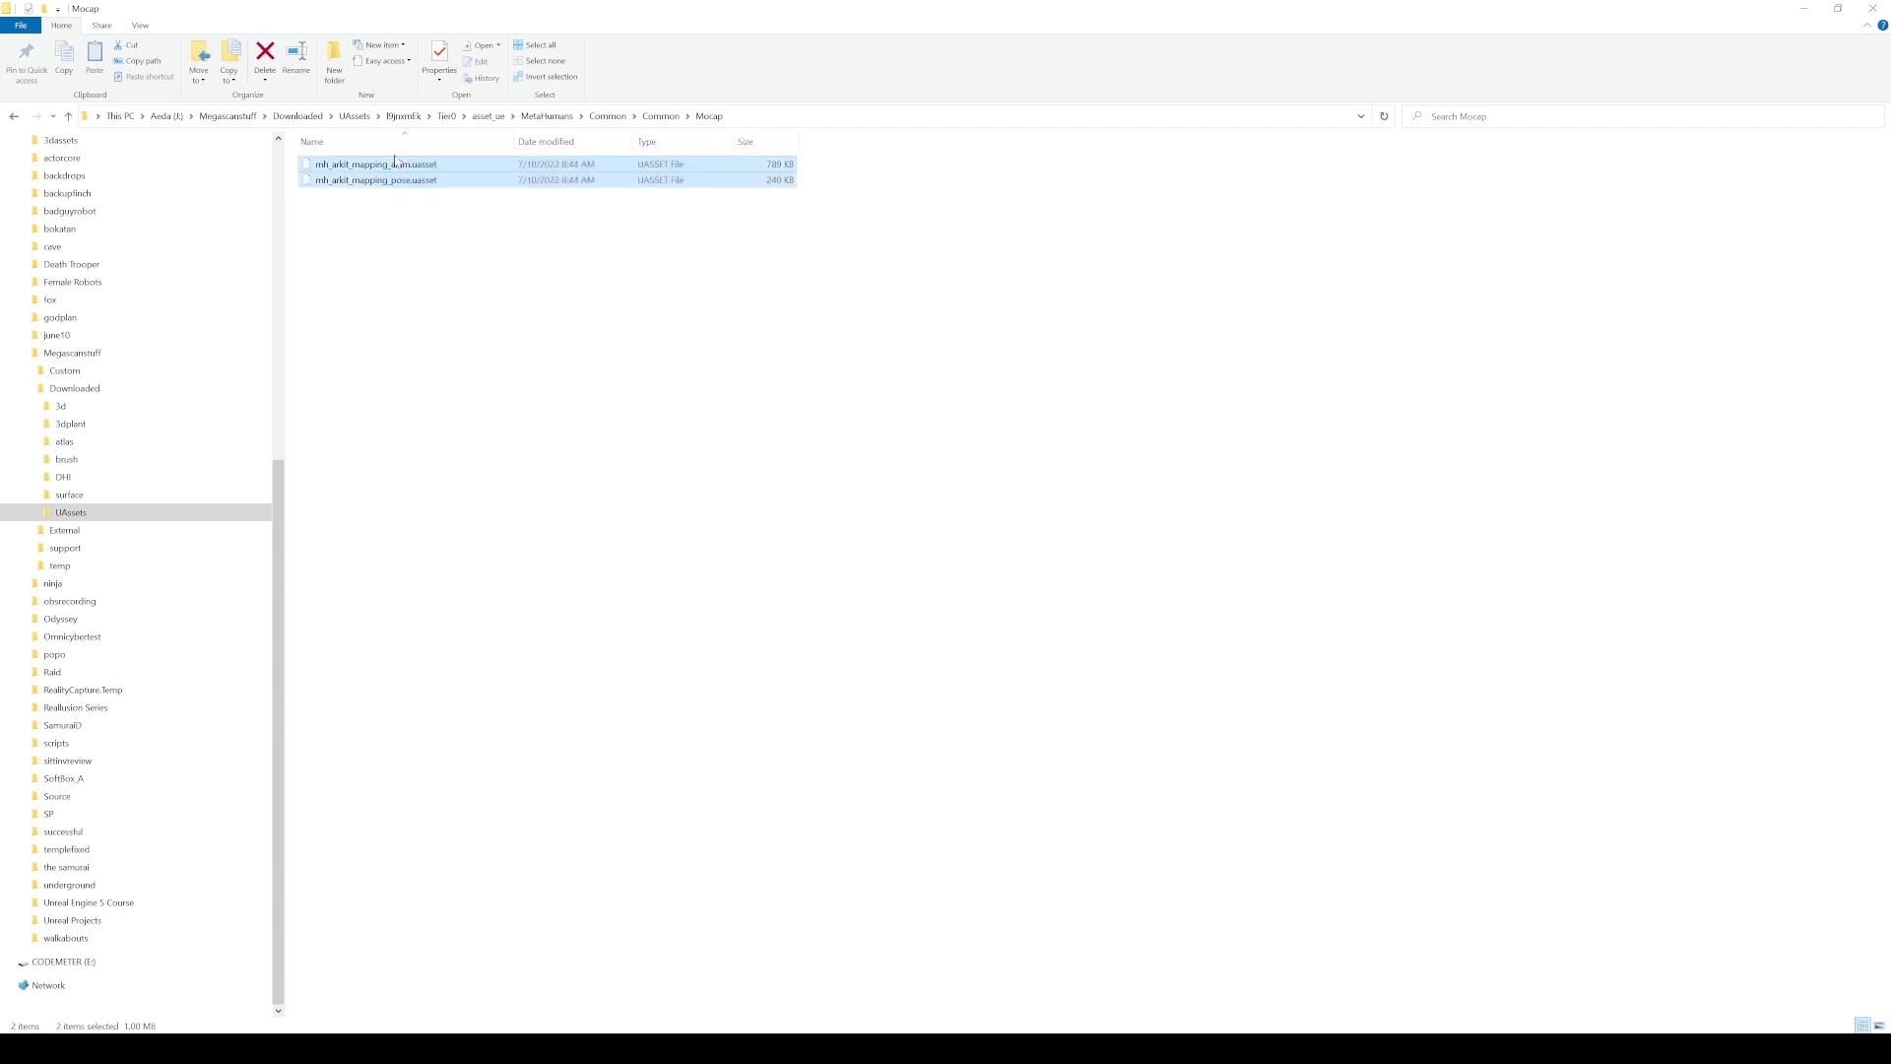
{"action": "right_click", "coordinate": [405, 170]}
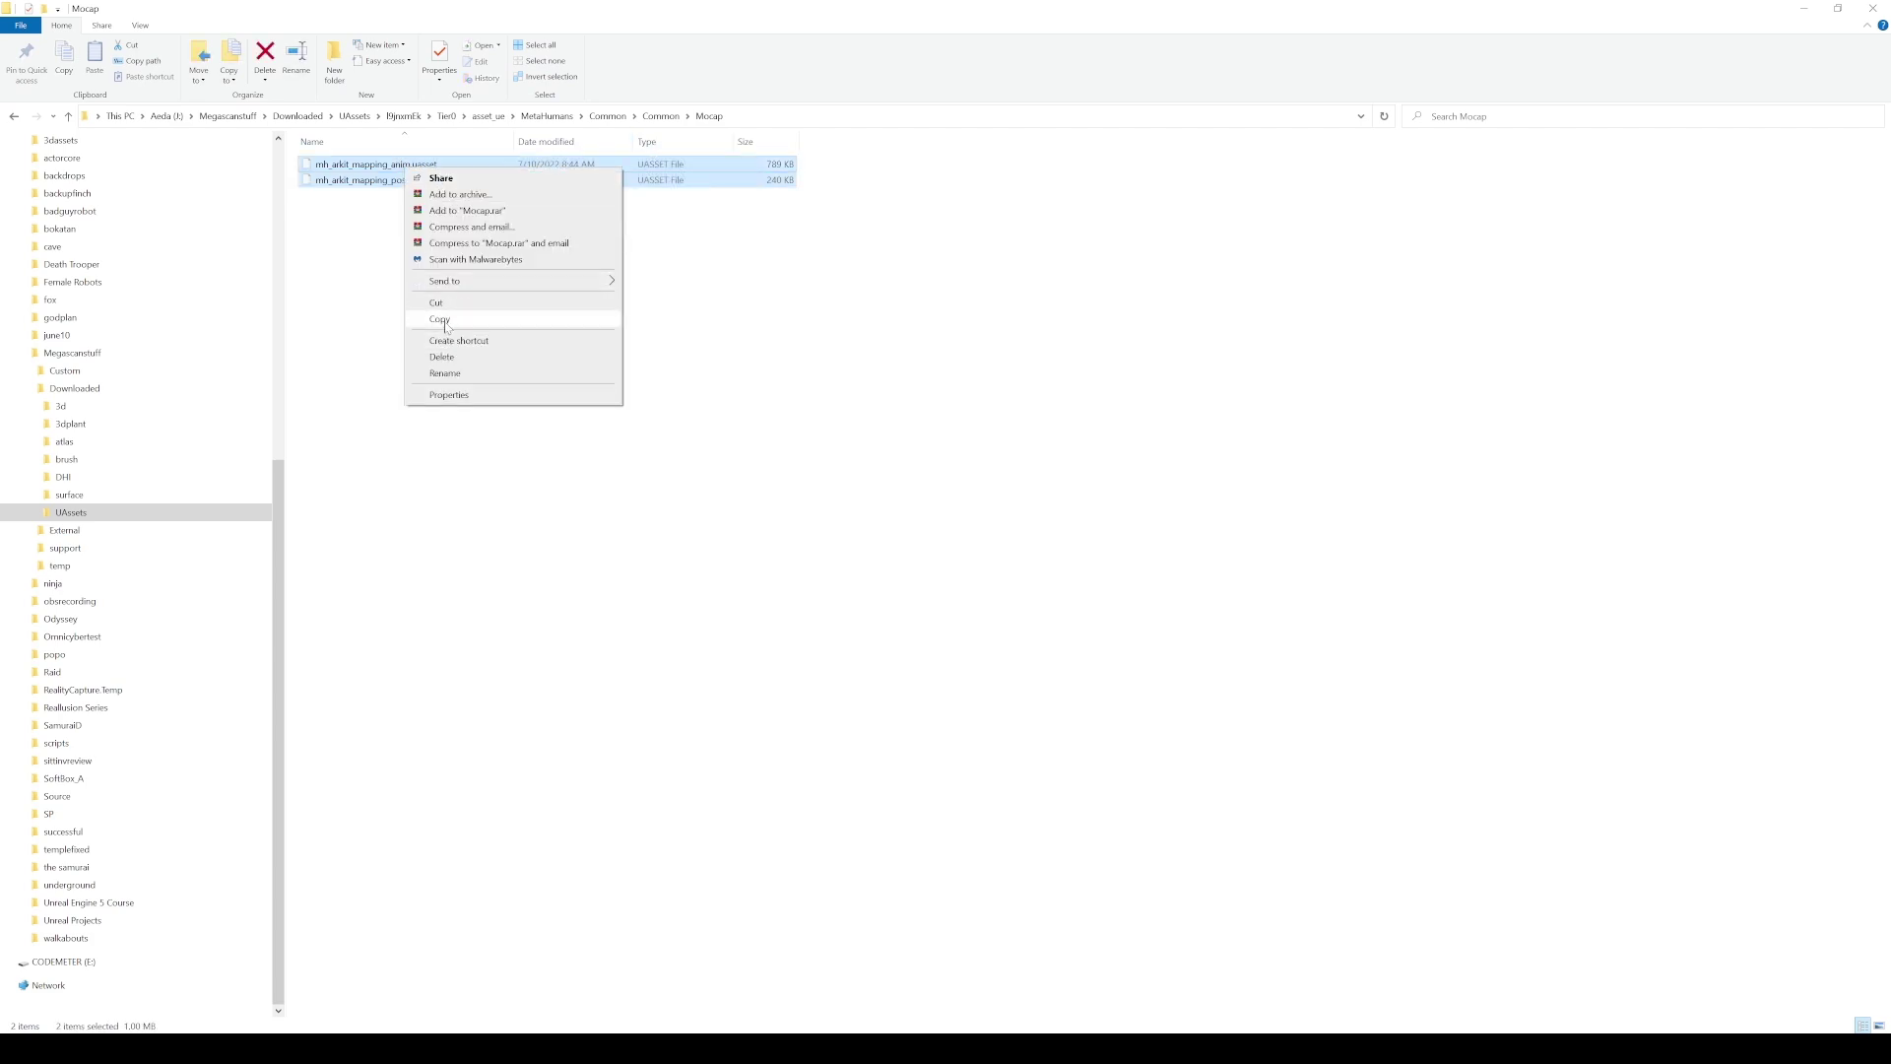
{"action": "left_click", "coordinate": [441, 323]}
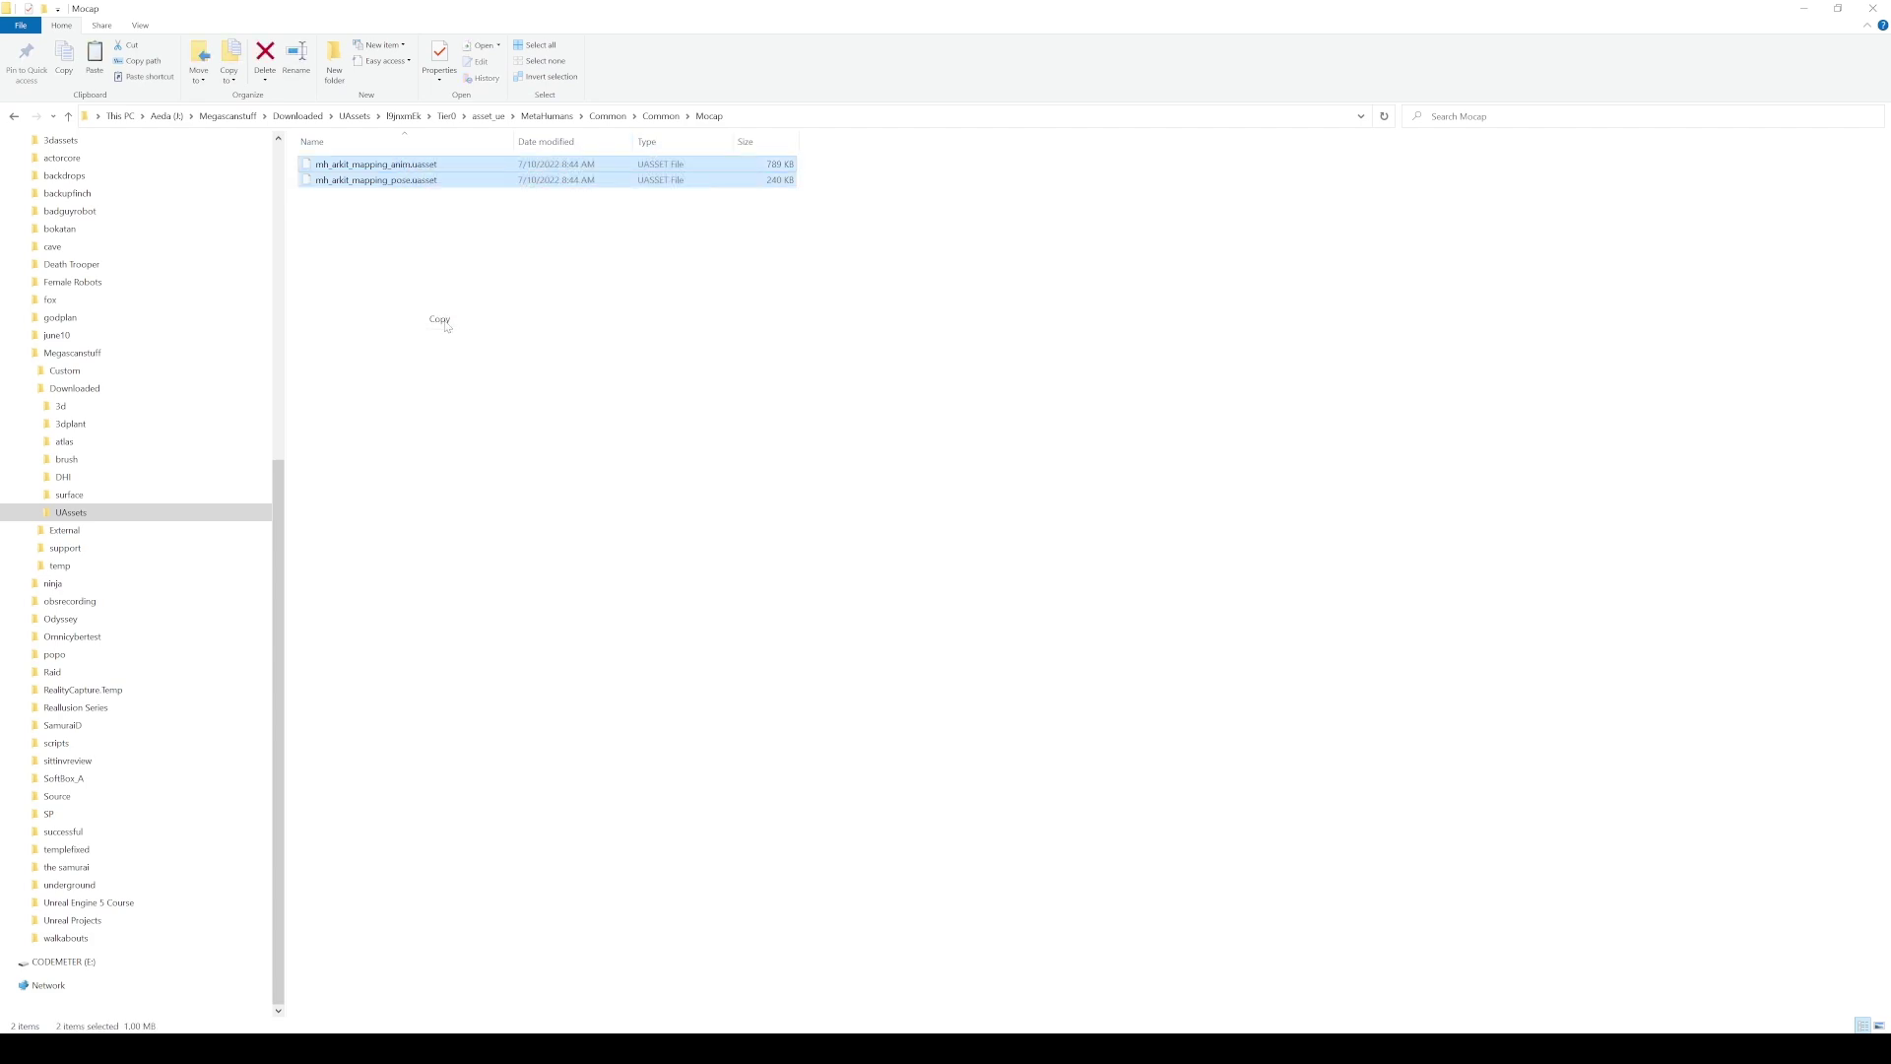
{"action": "left_click", "coordinate": [510, 246]}
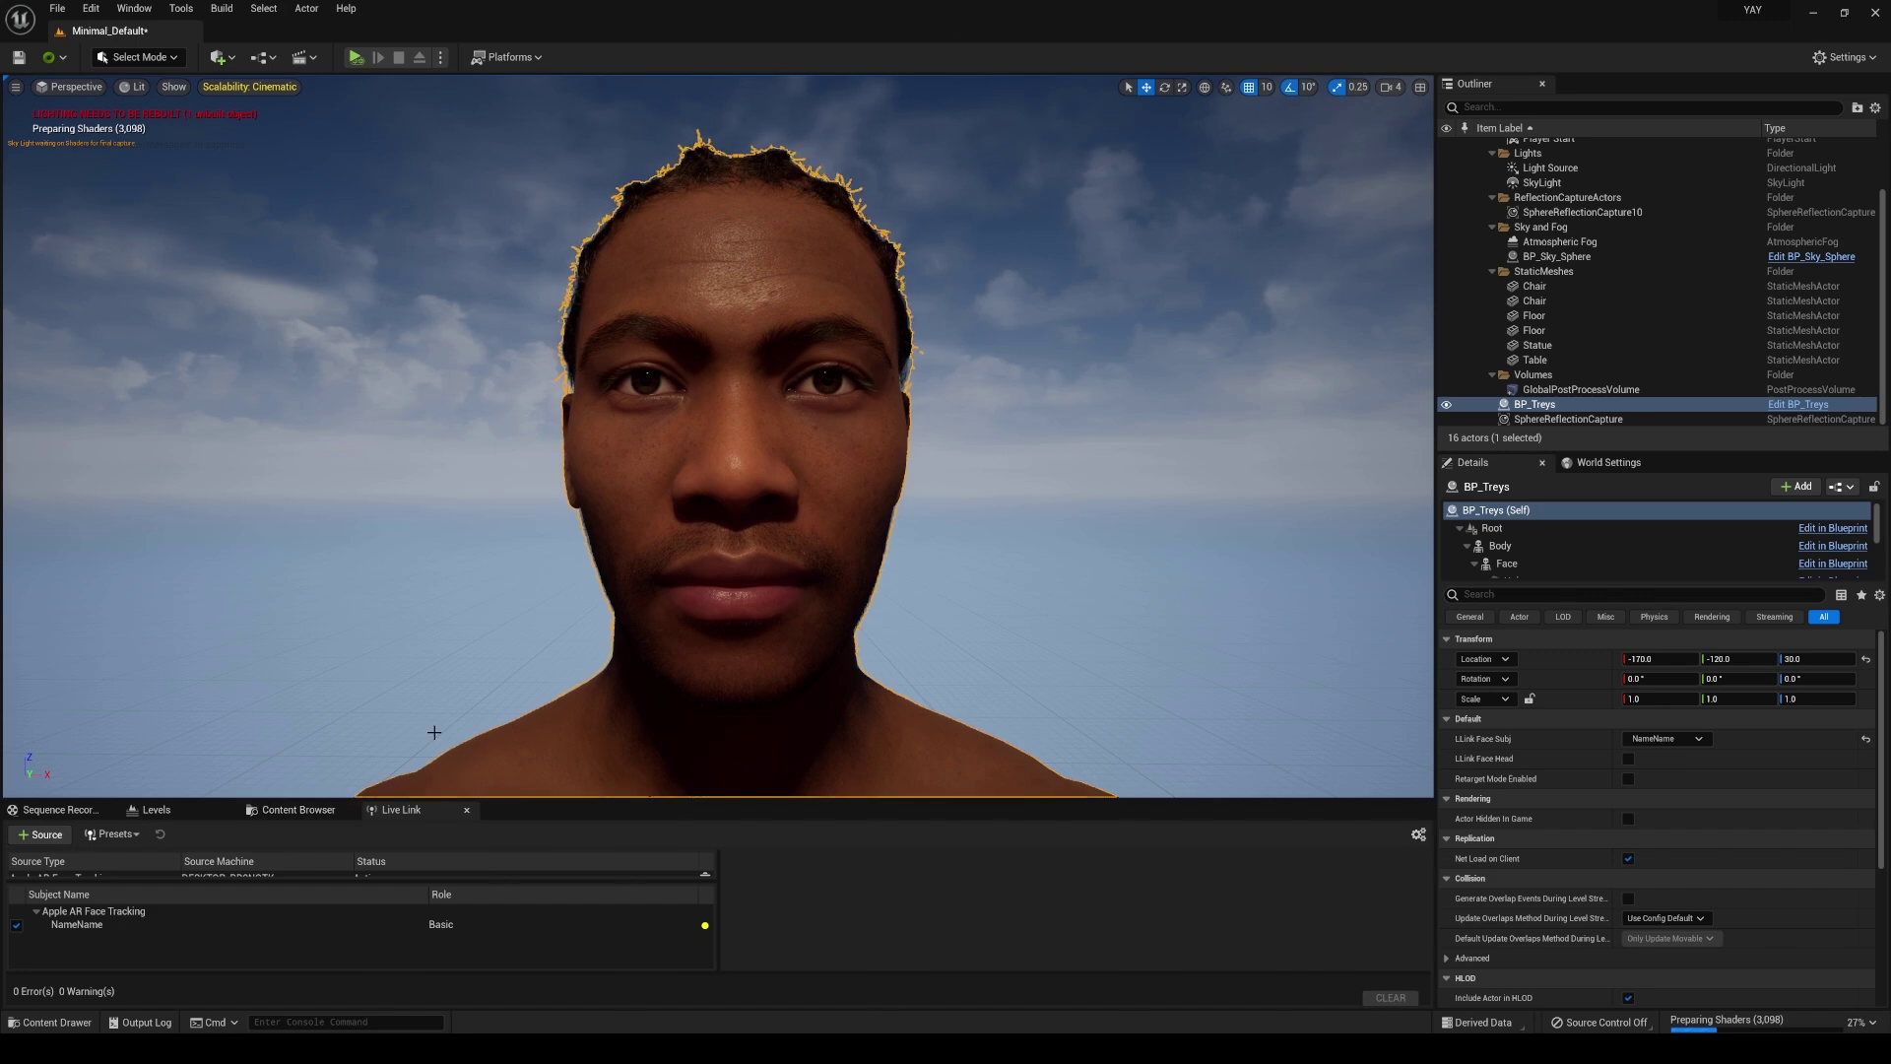
- Enlarge the Content Browser and show the MetaHumans Common folder in File Explorer
{"action": "left_click", "coordinate": [297, 810]}
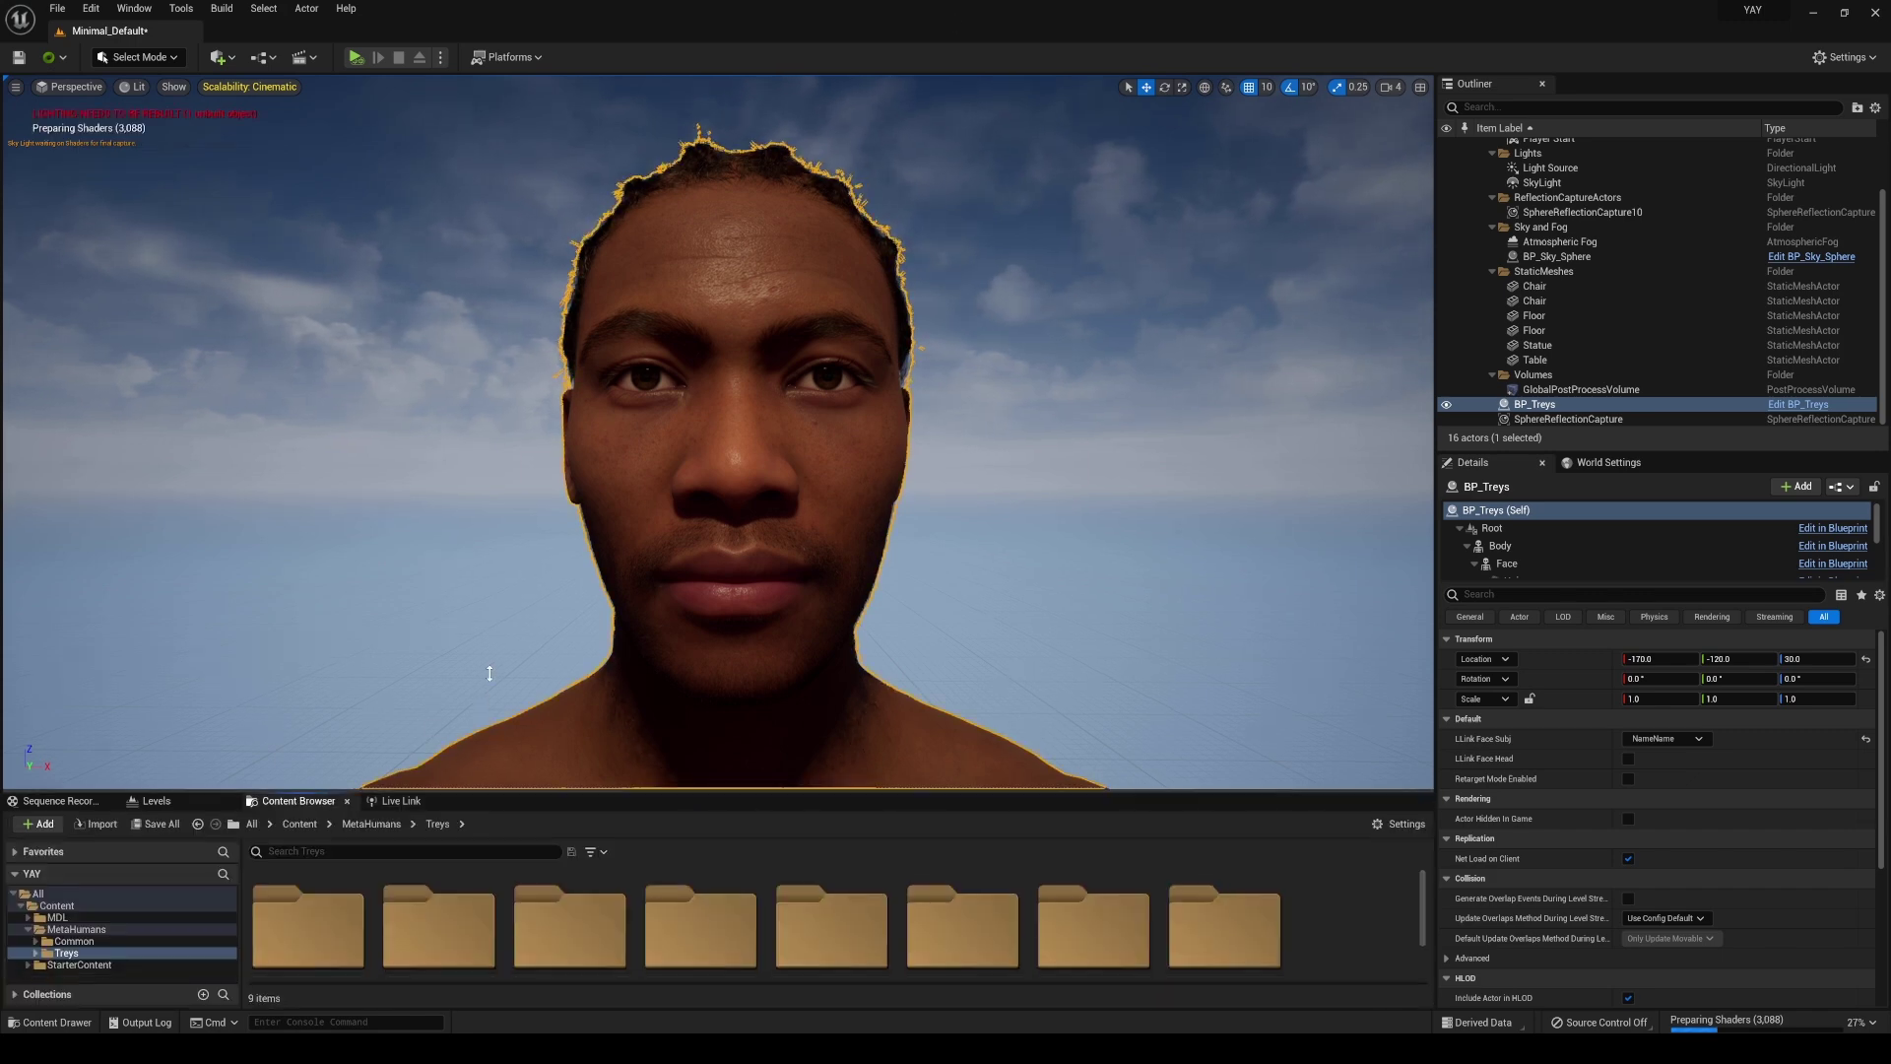
{"action": "left_click_drag", "start_coordinate": [461, 798], "coordinate": [461, 566]}
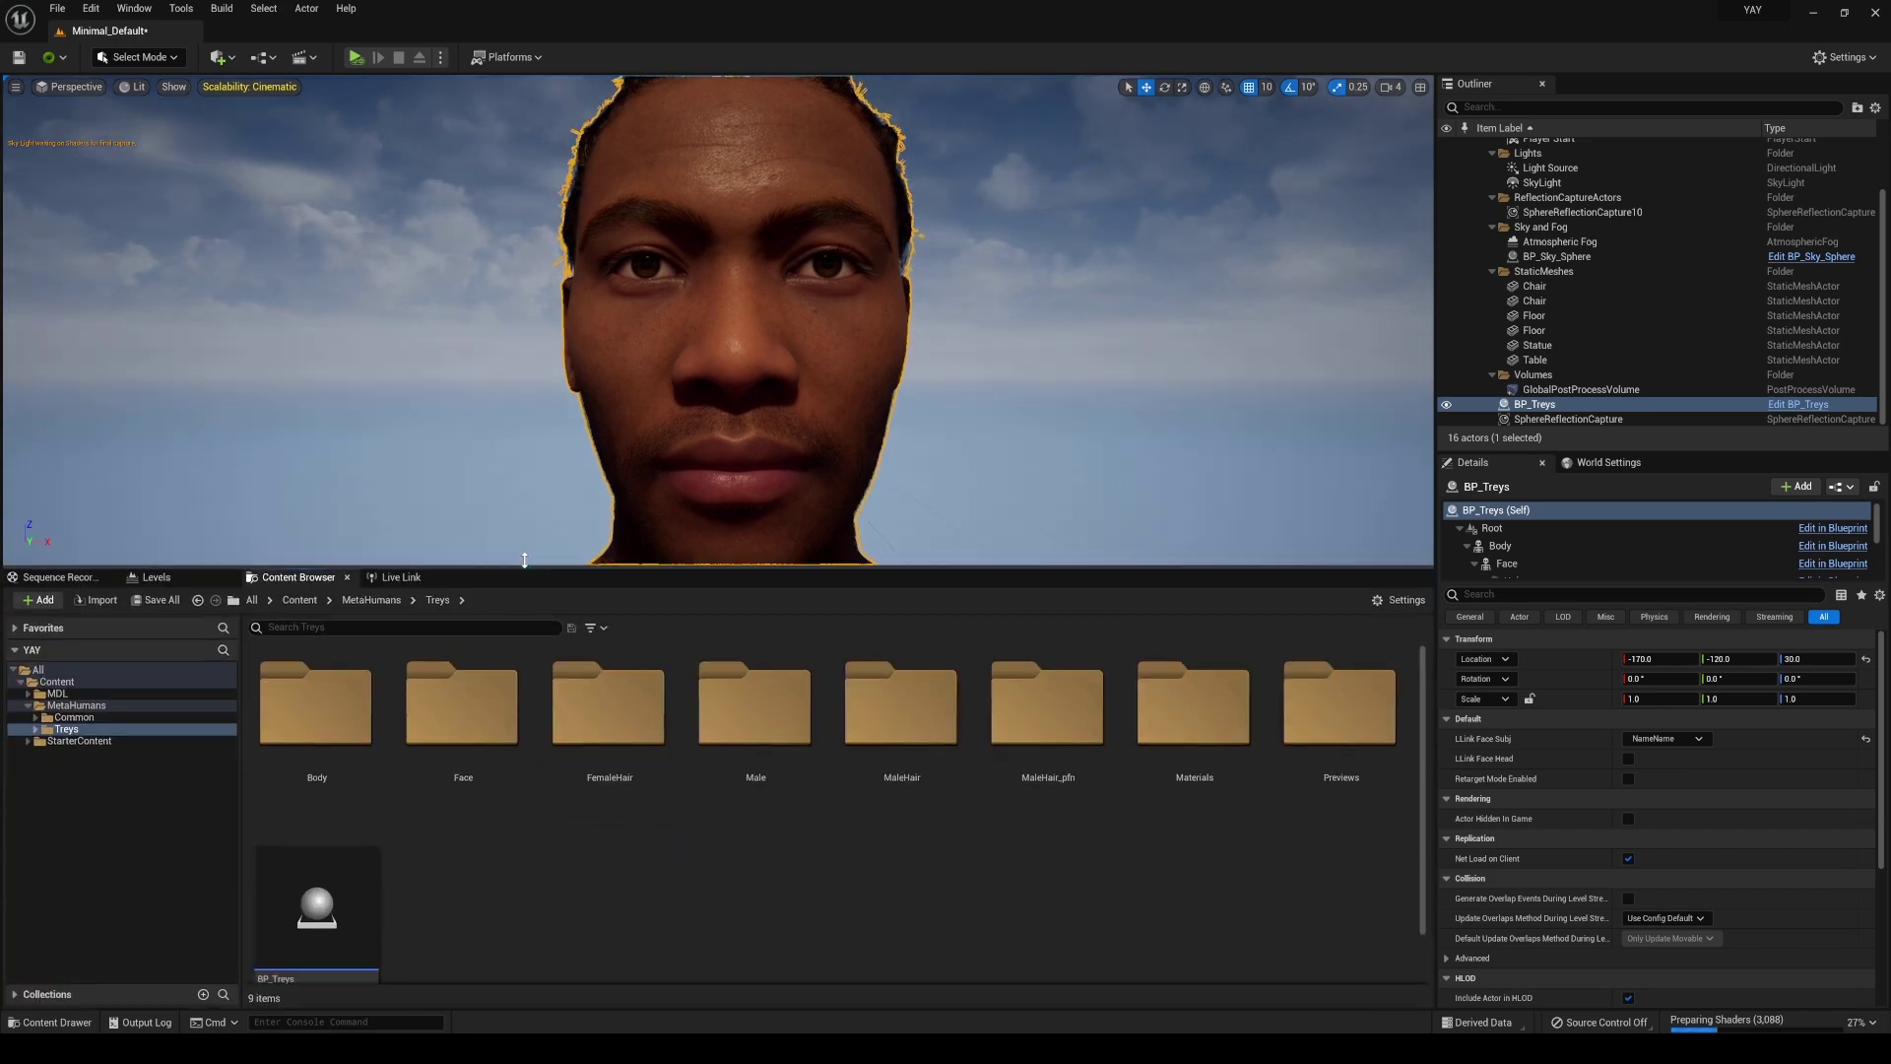
{"action": "left_click", "coordinate": [372, 599]}
{"action": "right_click", "coordinate": [300, 702]}
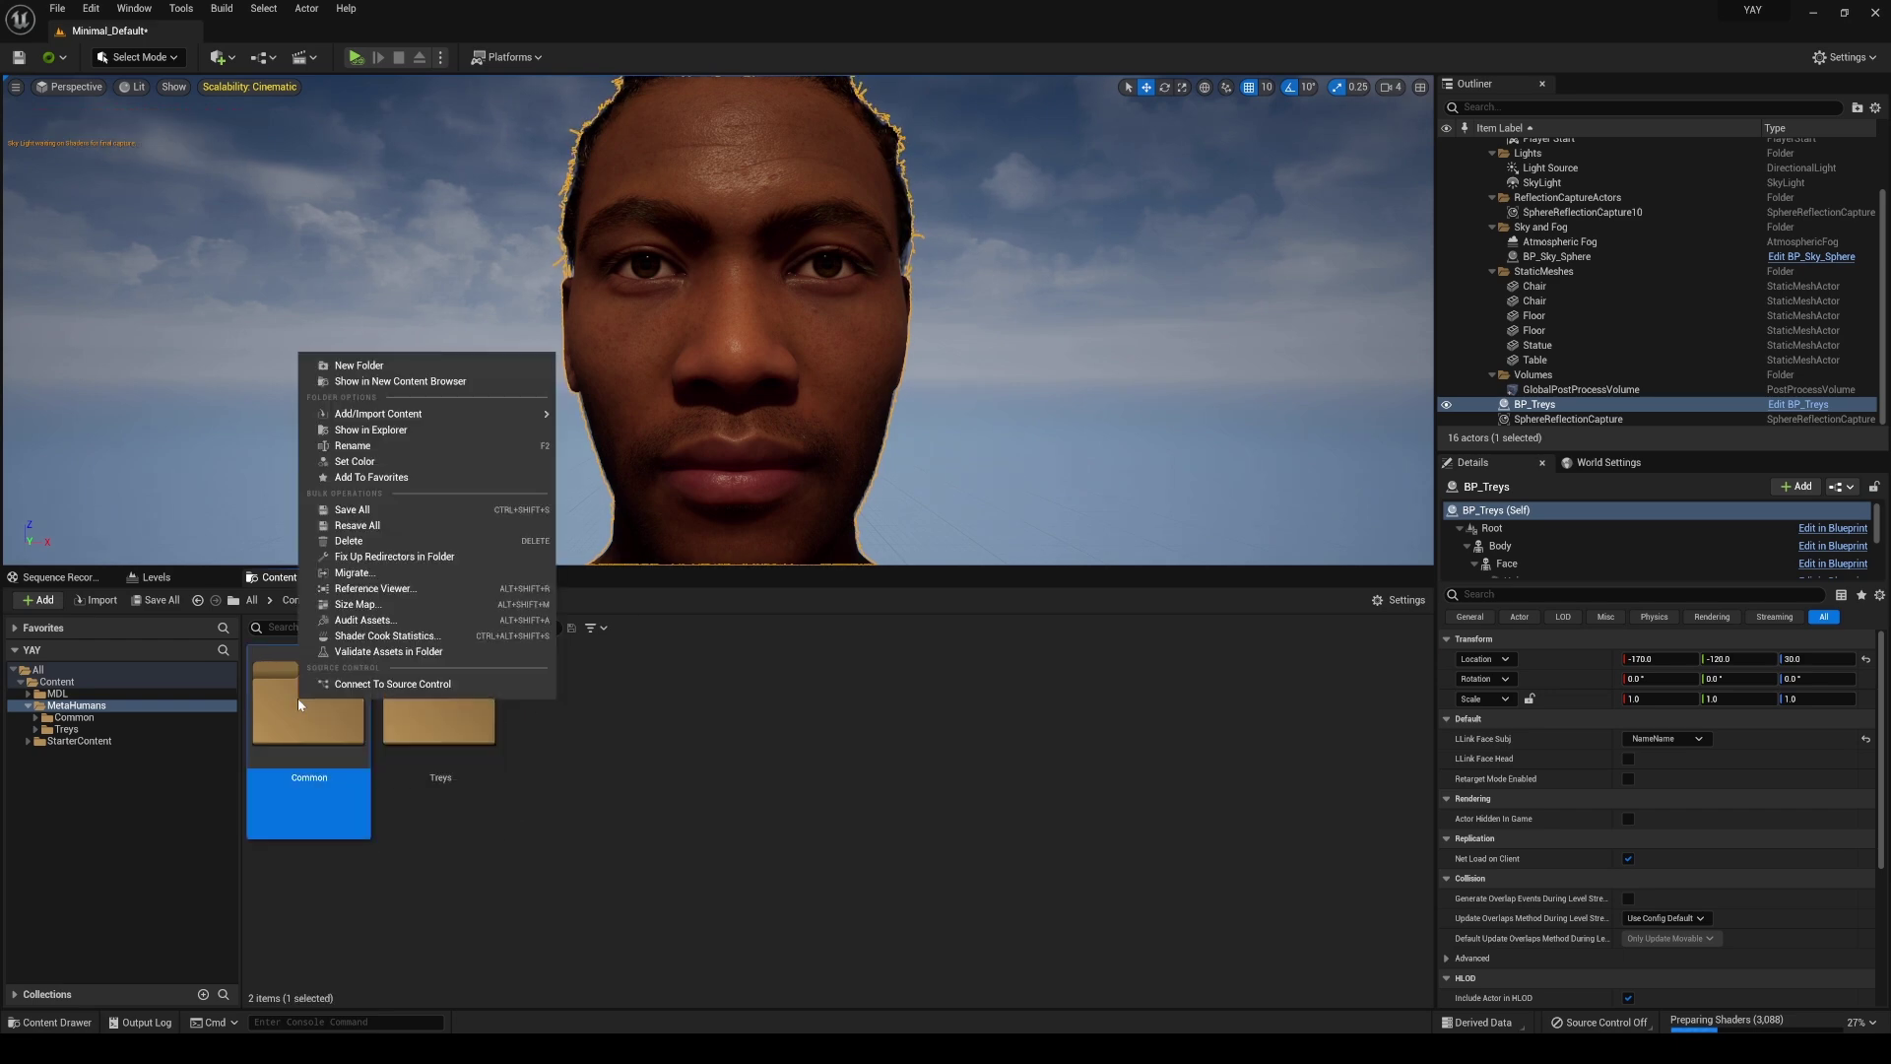
{"action": "left_click", "coordinate": [378, 430]}
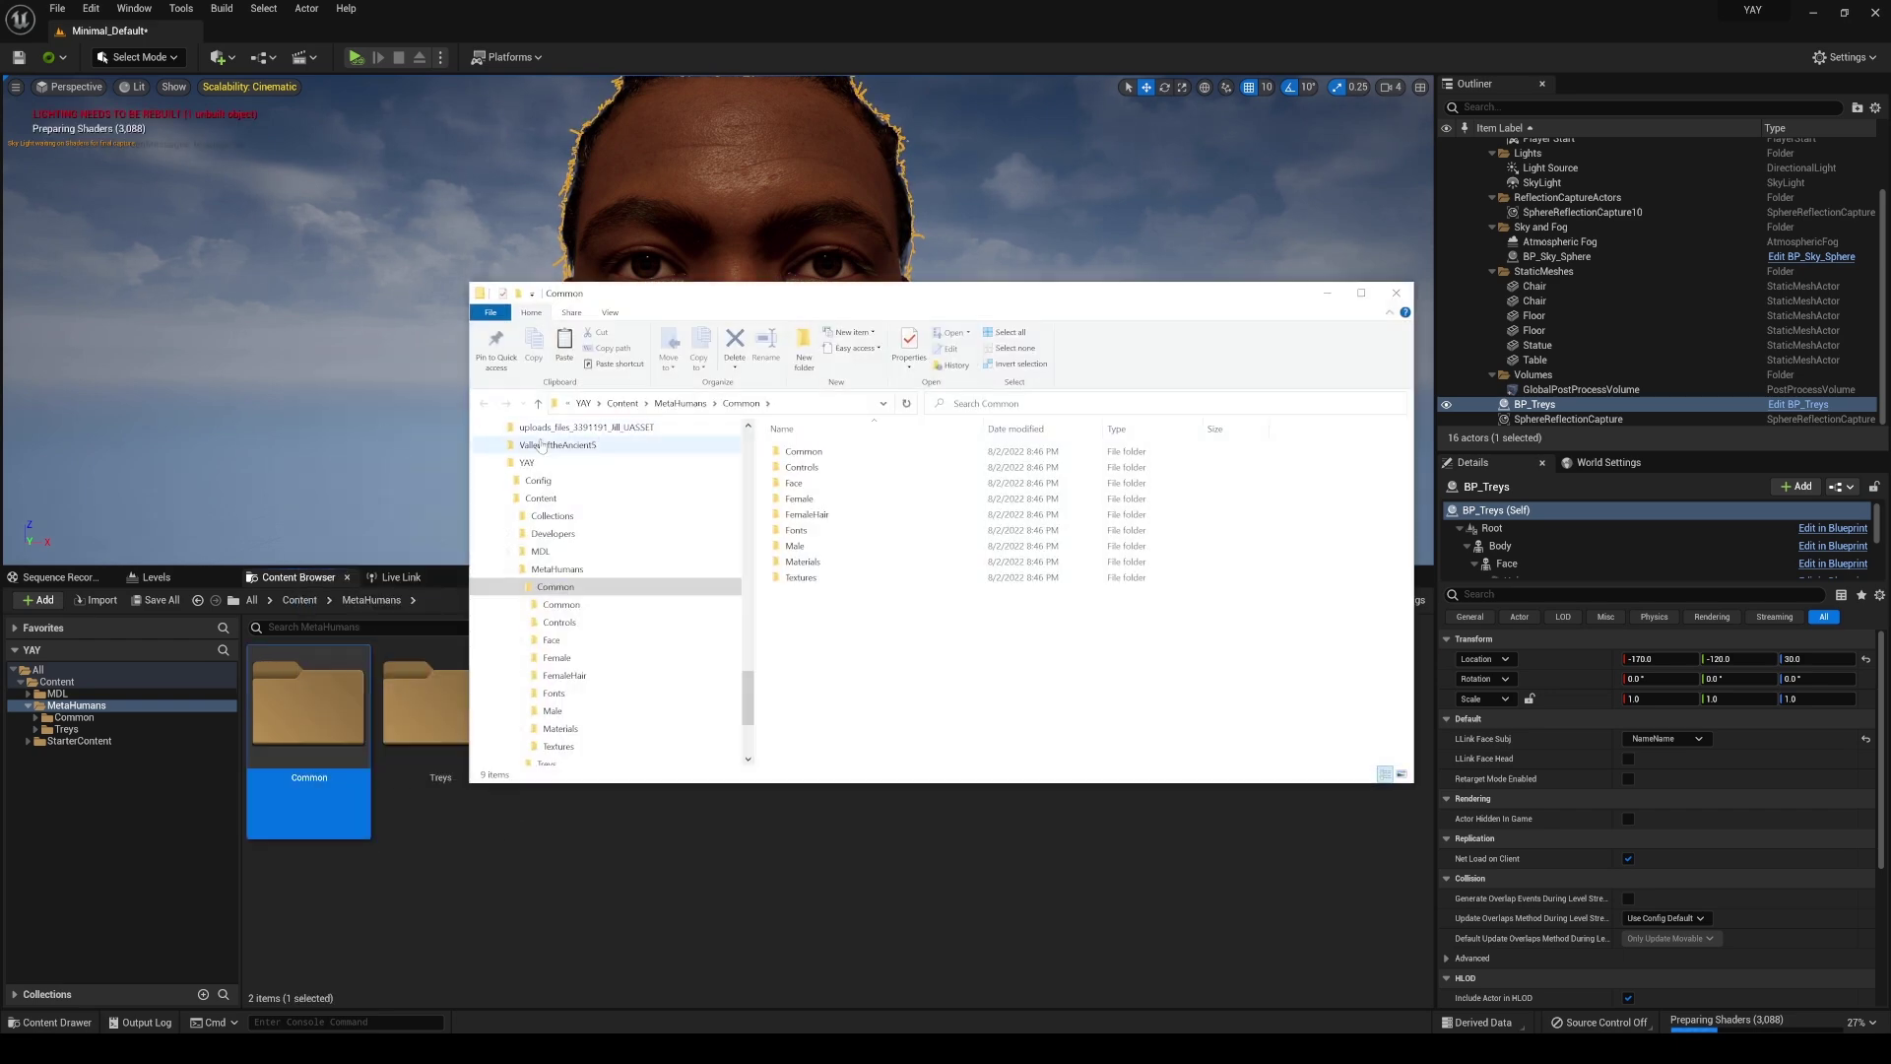
- Open the project's Mocap folder and reposition the Explorer window
{"action": "double_click", "coordinate": [830, 454]}
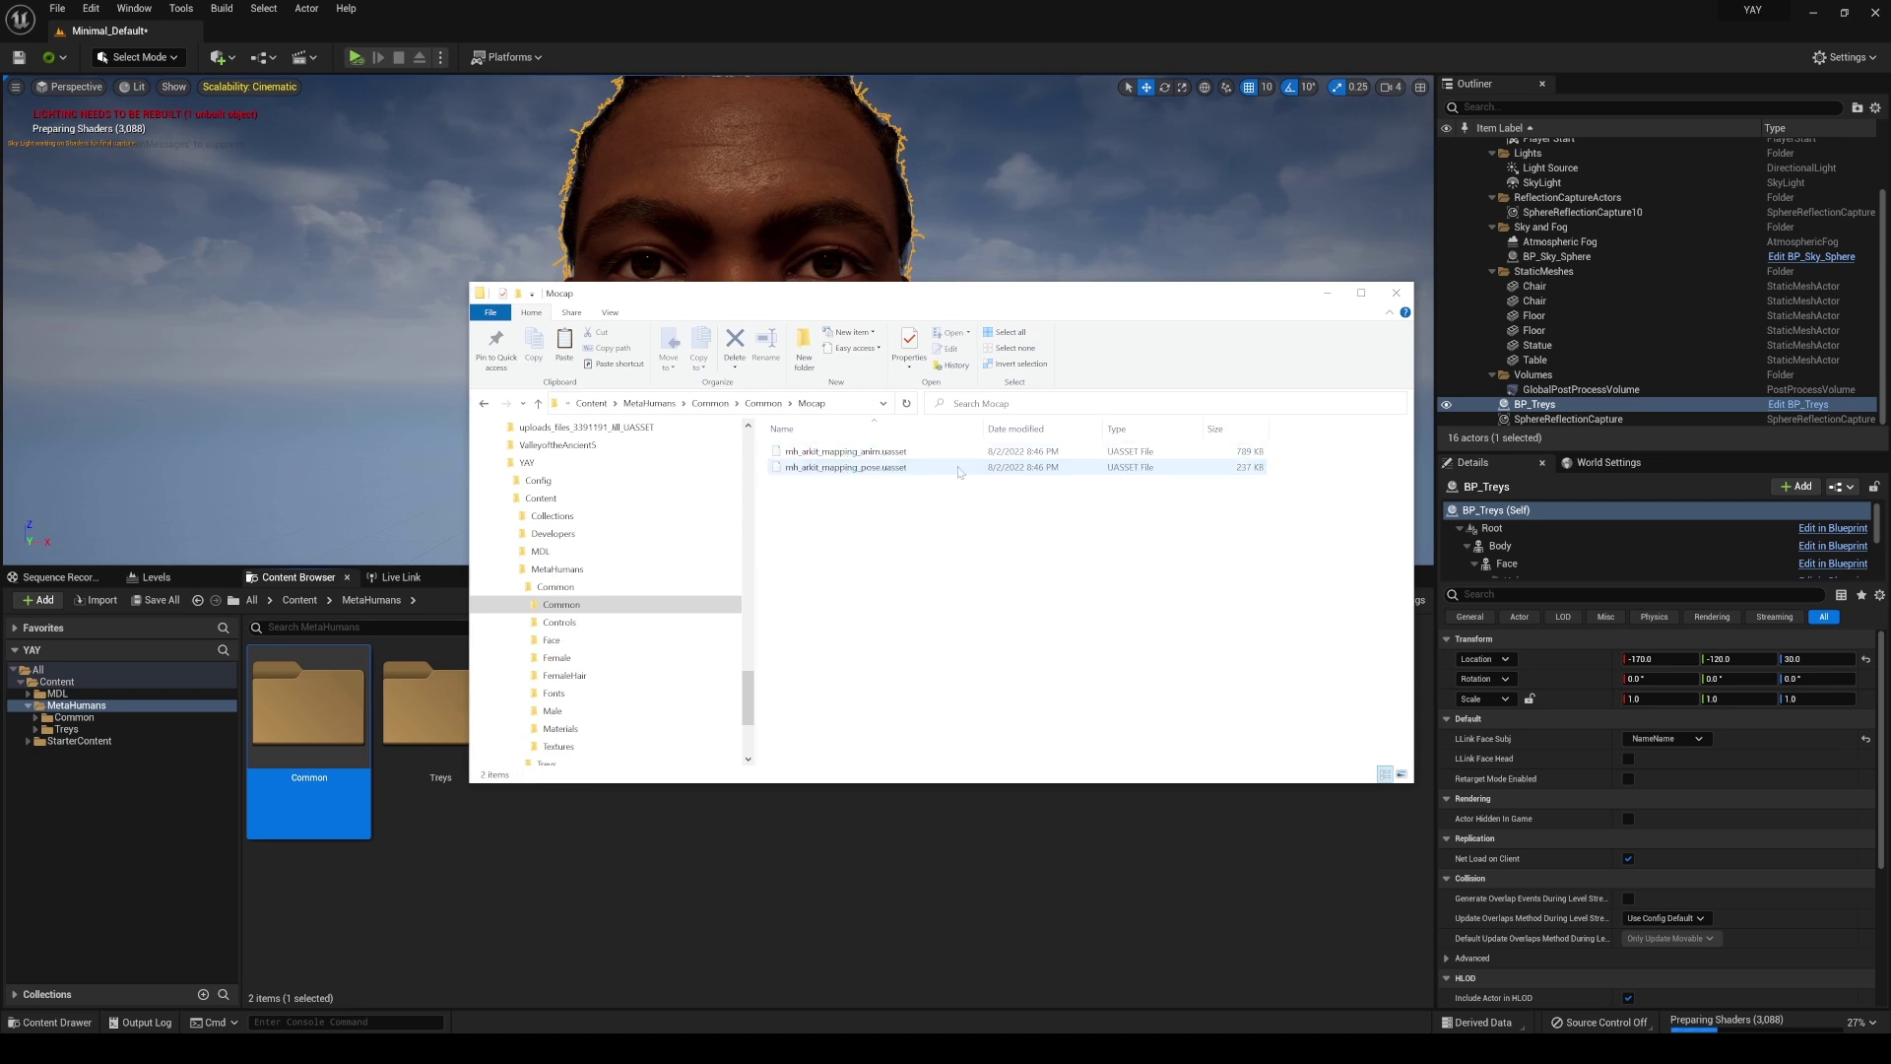
{"action": "left_click_drag", "start_coordinate": [1301, 652], "coordinate": [866, 522]}
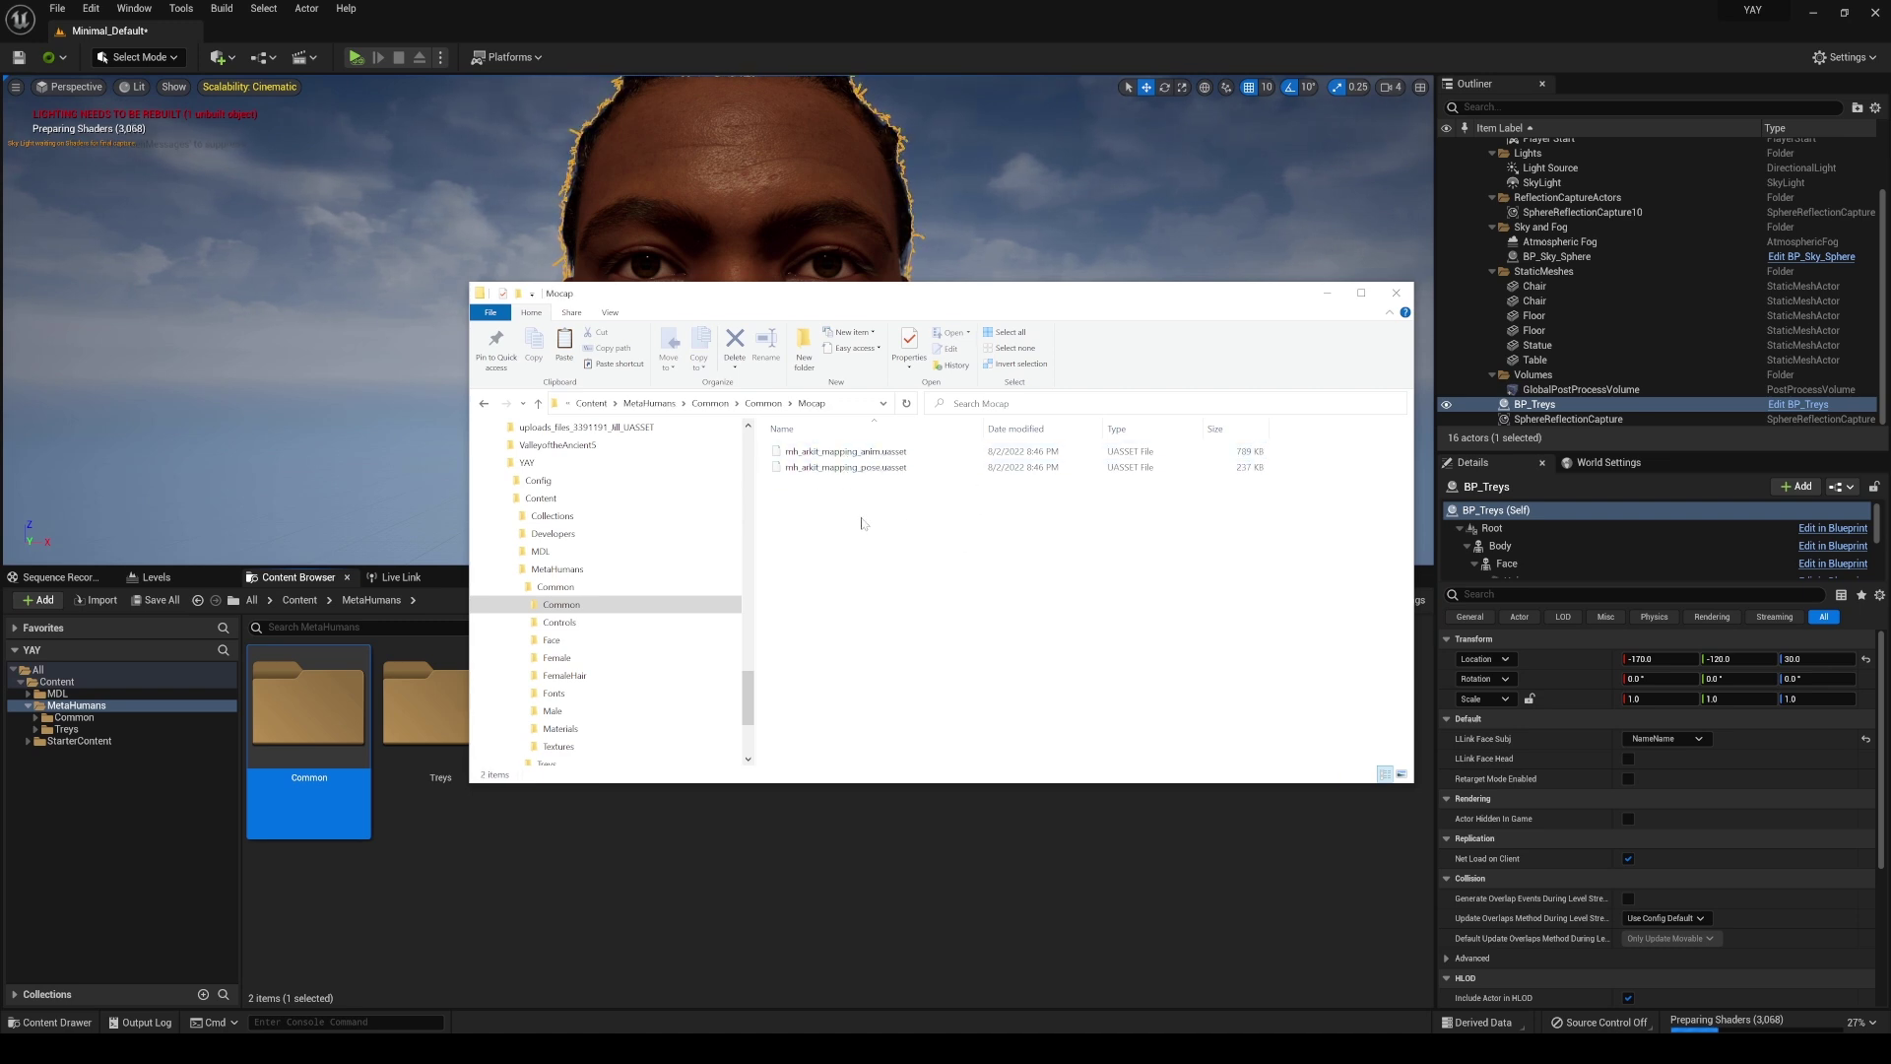
{"action": "left_click_drag", "start_coordinate": [964, 304], "coordinate": [973, 334]}
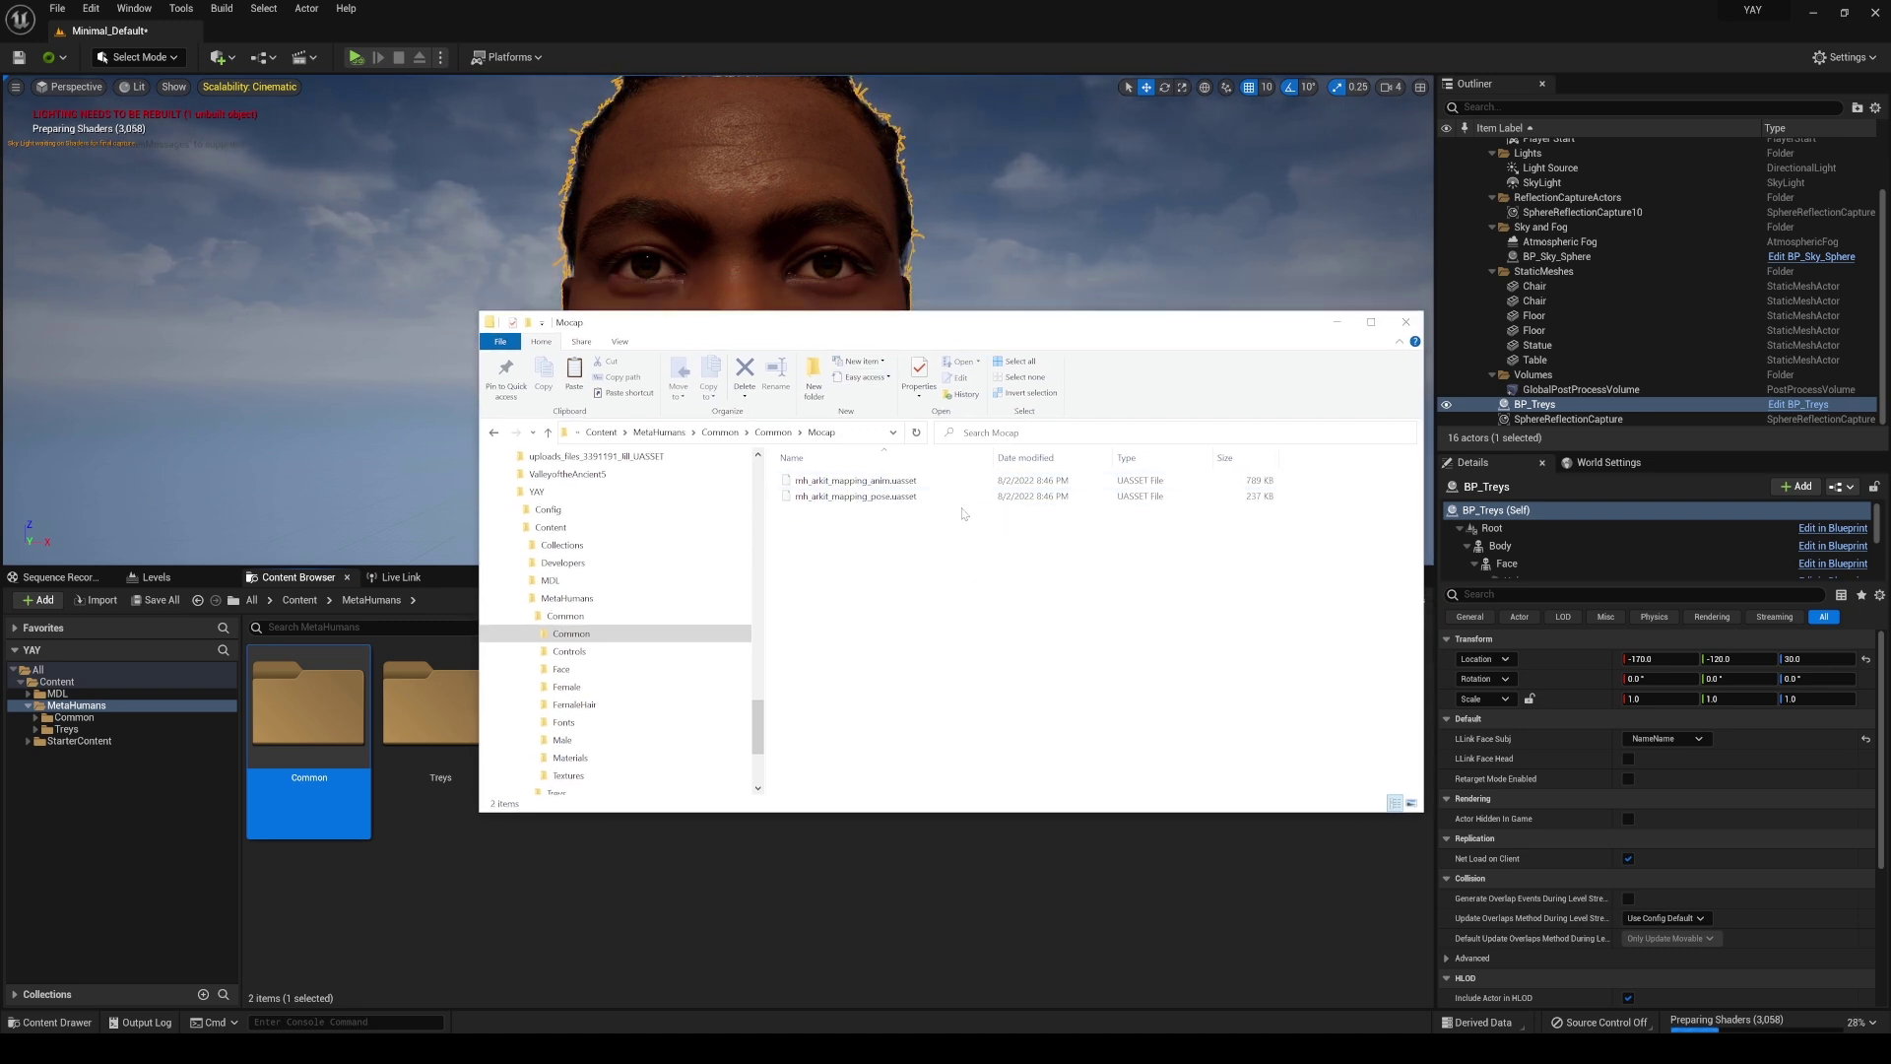
- Open the context menu in the project's Mocap folder, then dismiss it without pasting
{"action": "right_click", "coordinate": [871, 561]}
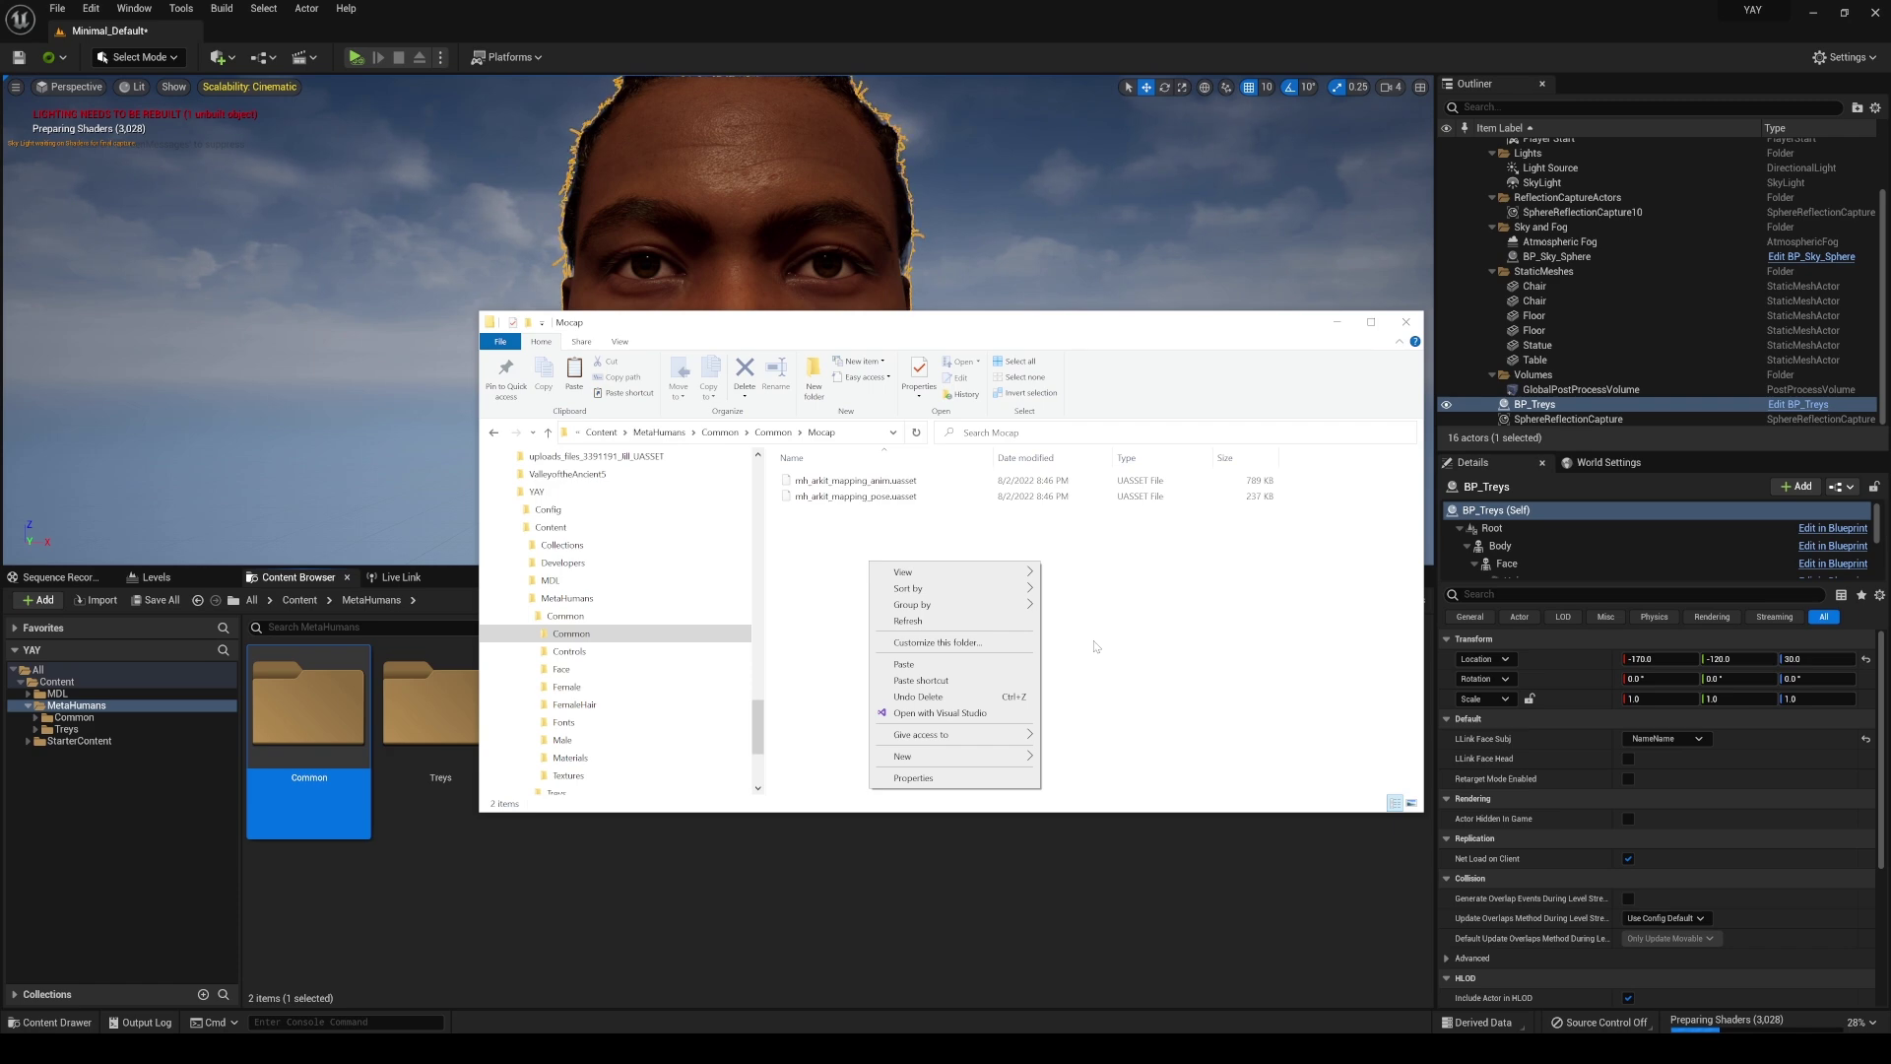
{"action": "left_click", "coordinate": [1095, 646]}
- Switch to the downloads Explorer window, return to UAssets, clear the selection and minimize it
{"action": "left_click", "coordinate": [376, 953]}
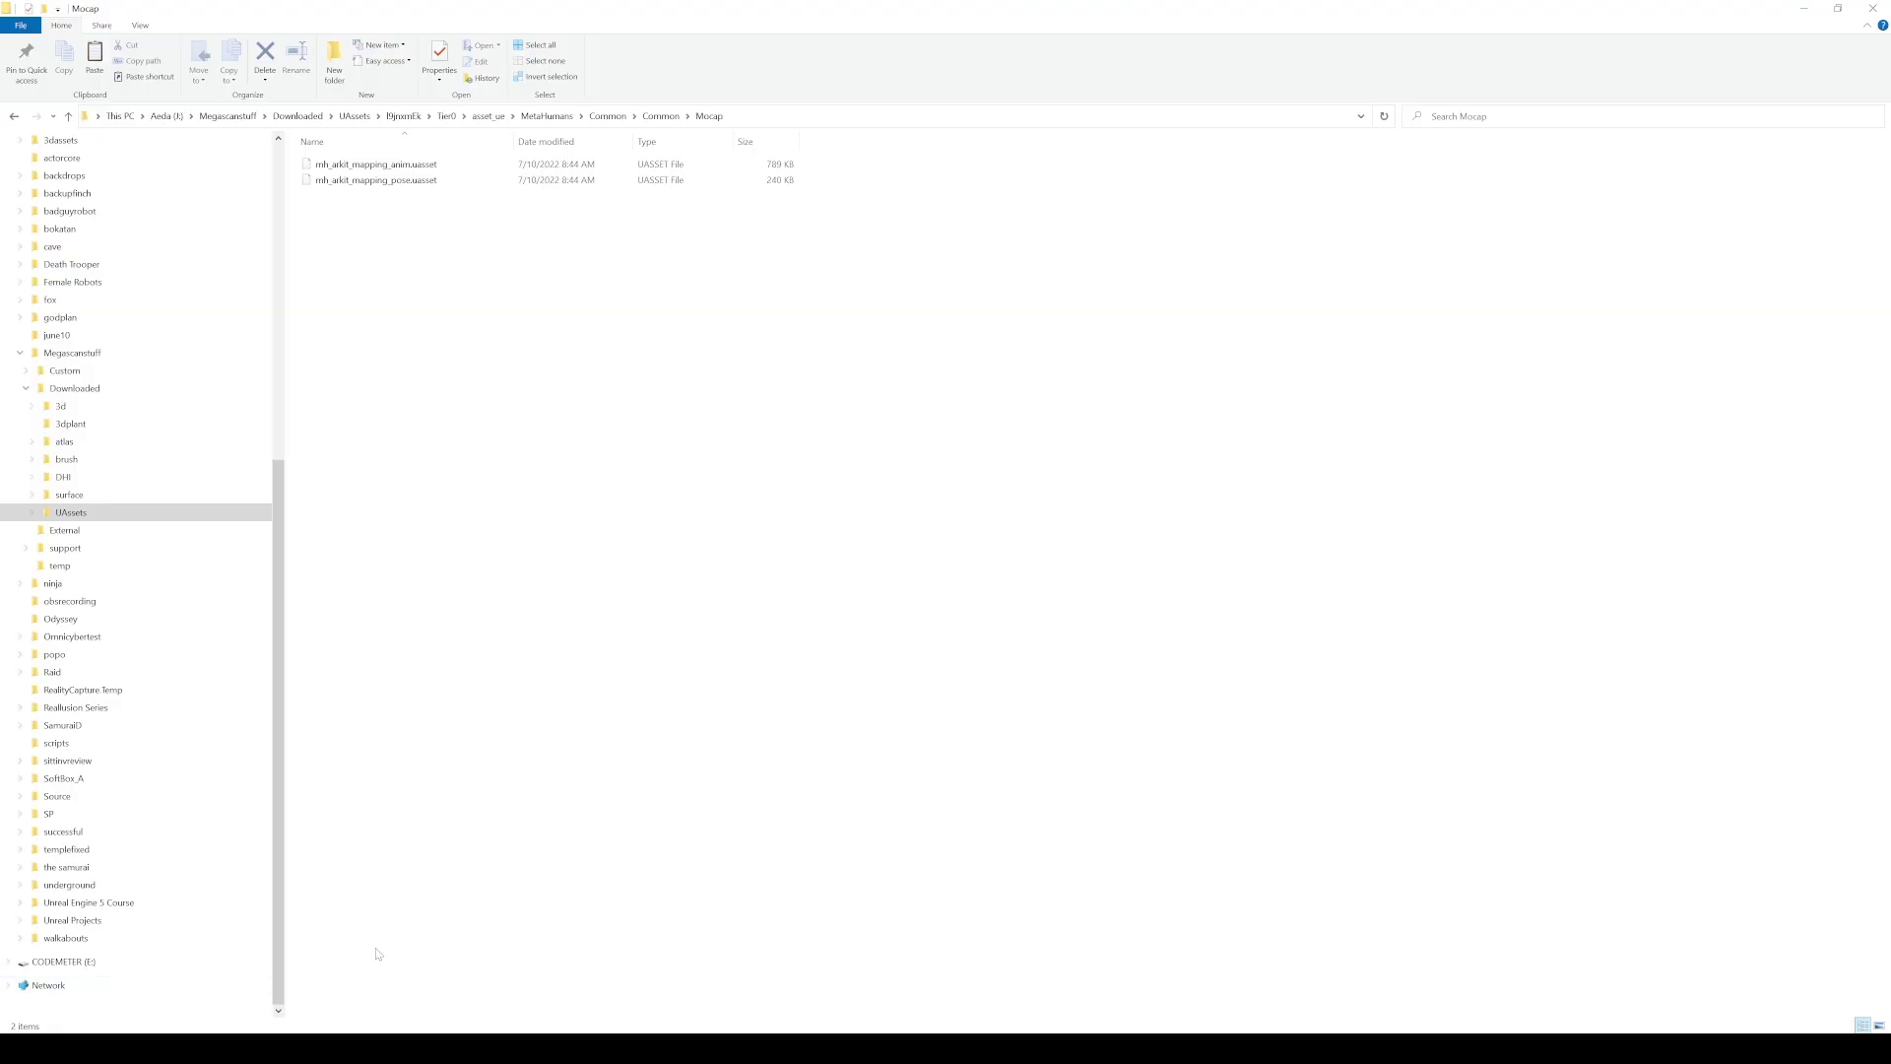
{"action": "left_click", "coordinate": [354, 116]}
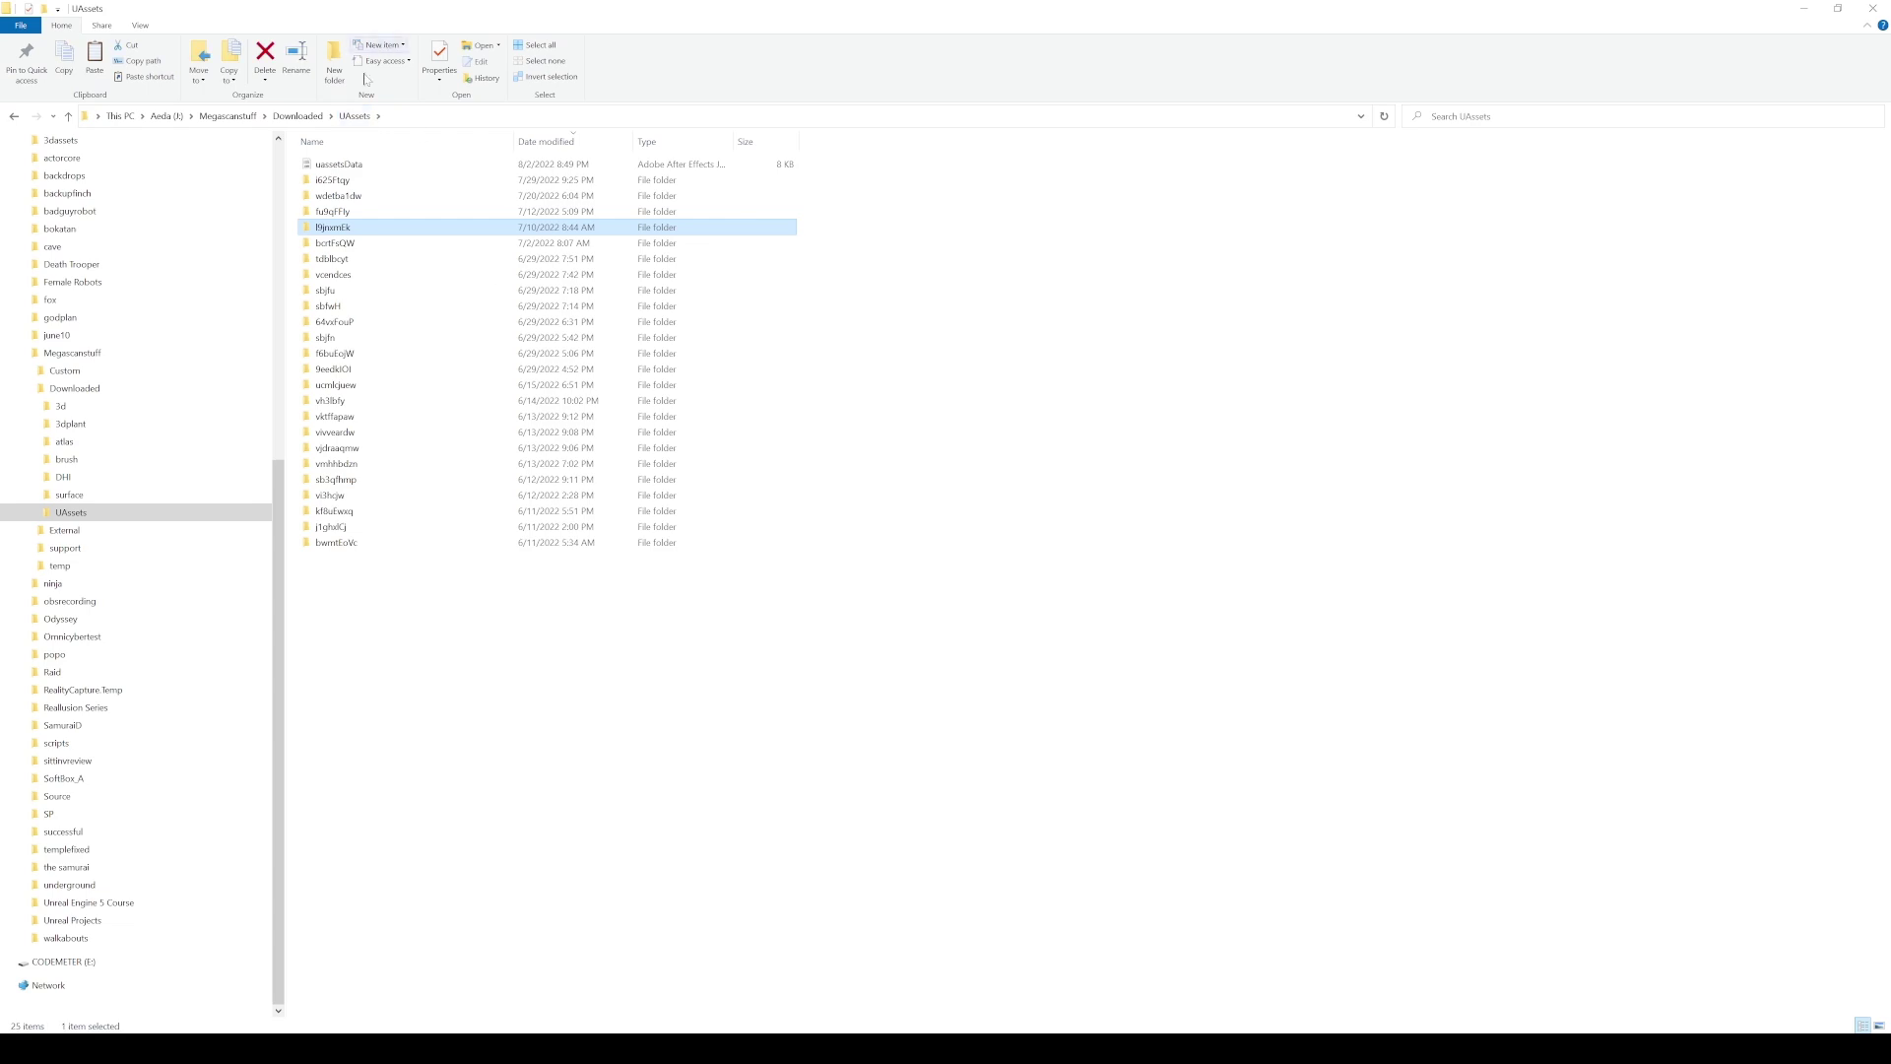
{"action": "left_click_drag", "start_coordinate": [706, 756], "coordinate": [766, 711]}
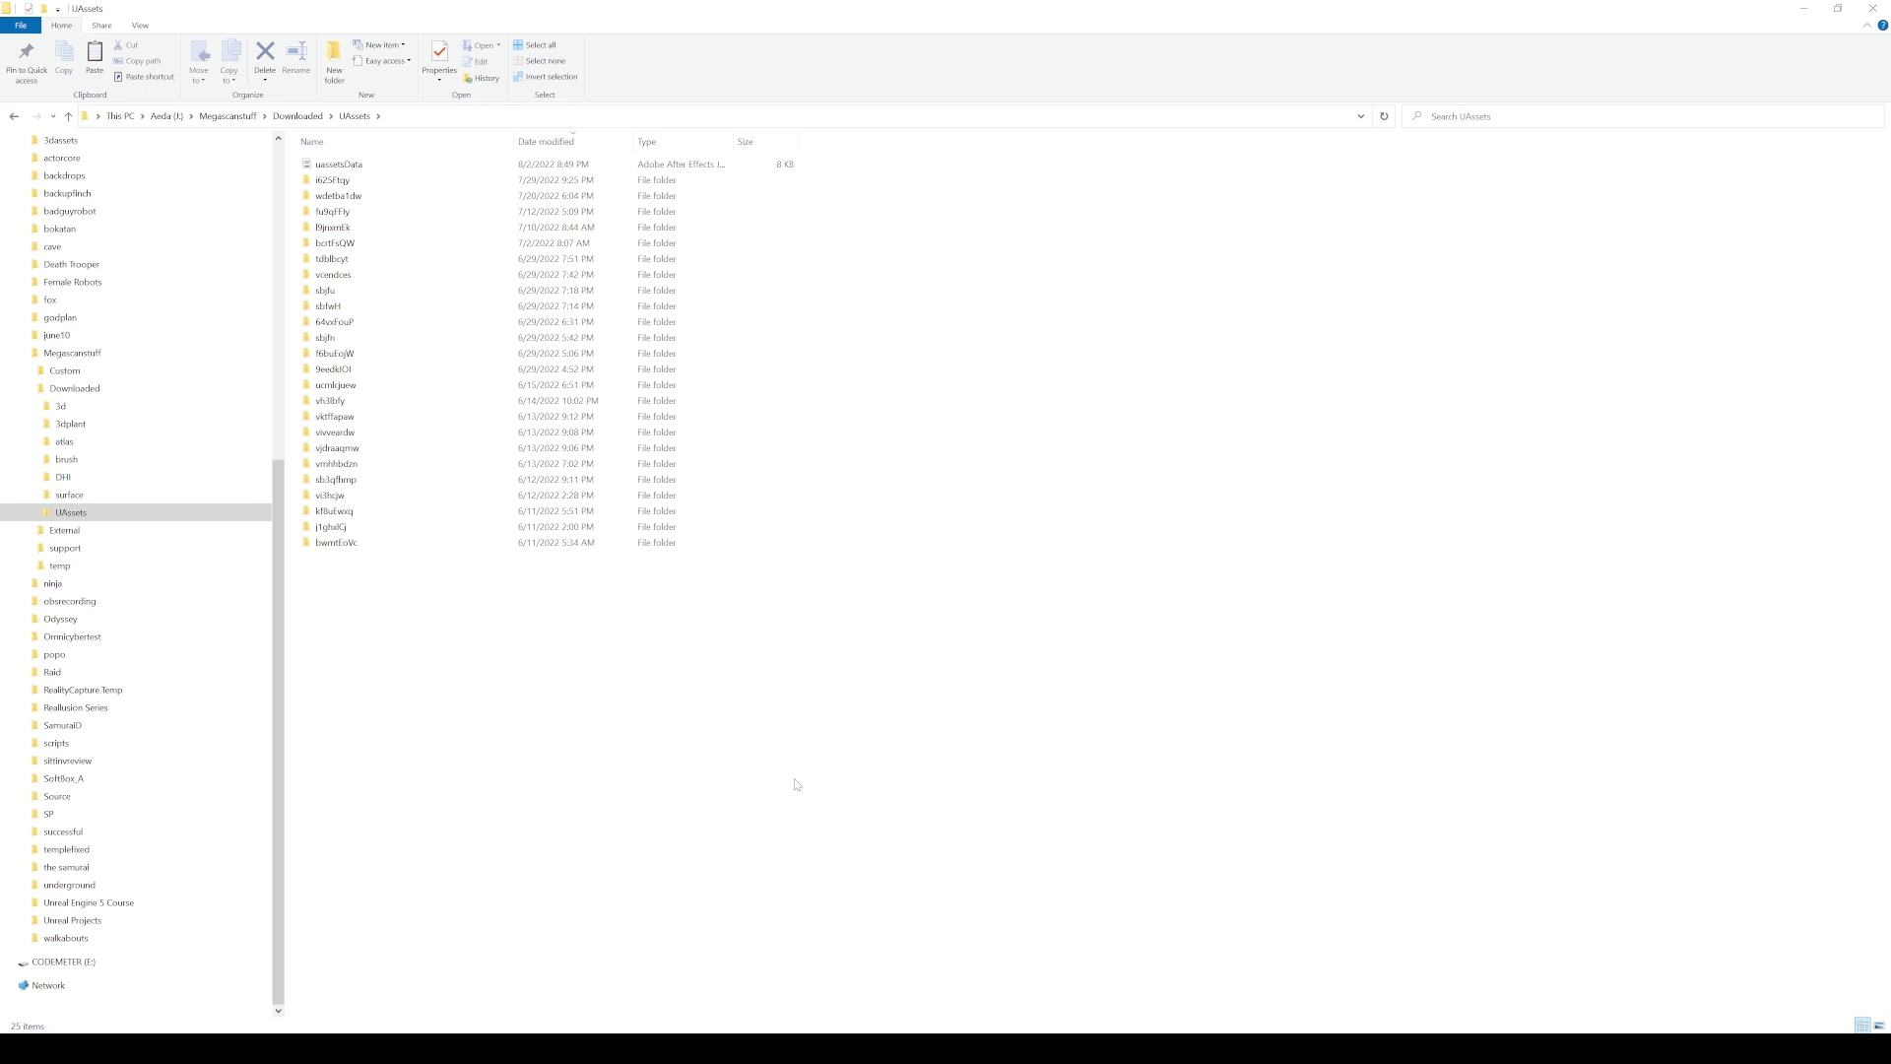
{"action": "left_click", "coordinate": [1803, 9]}
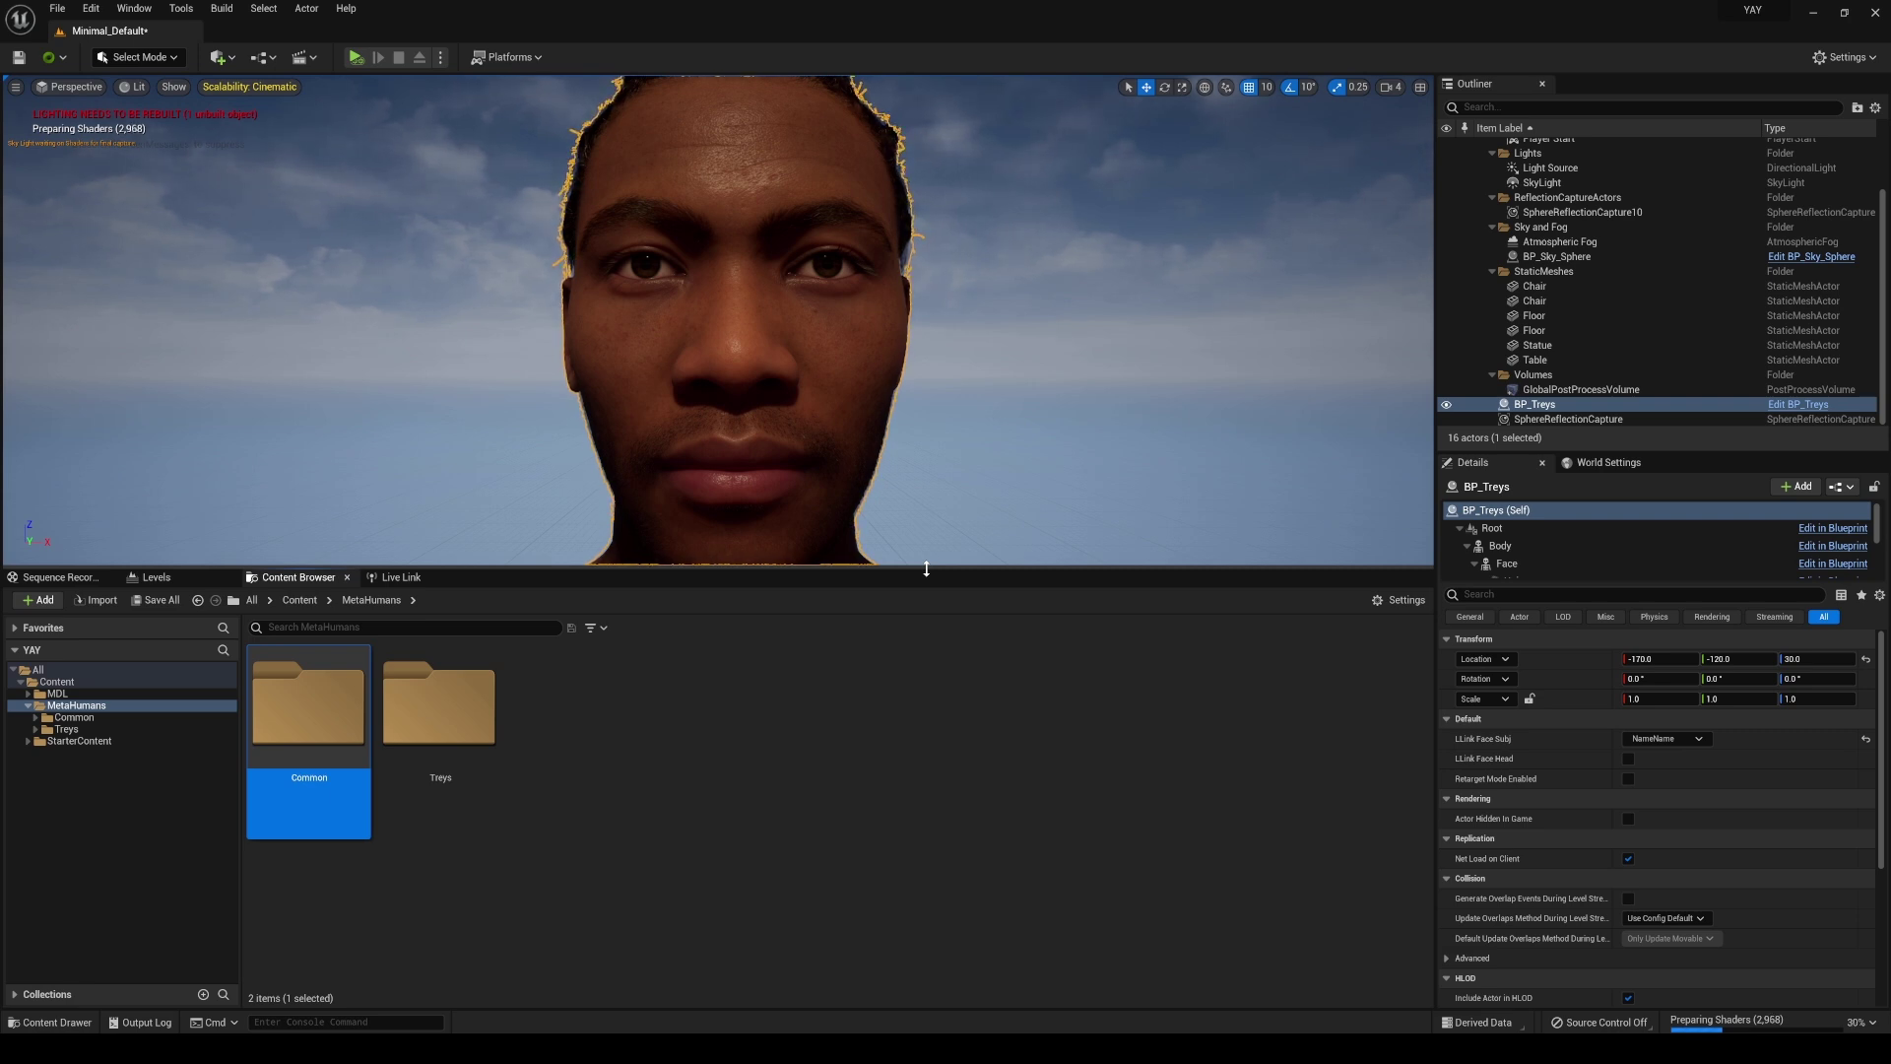
- Drag the viewport/Content Browser splitter down to give the viewport more height
{"action": "left_click_drag", "start_coordinate": [926, 568], "coordinate": [926, 641]}
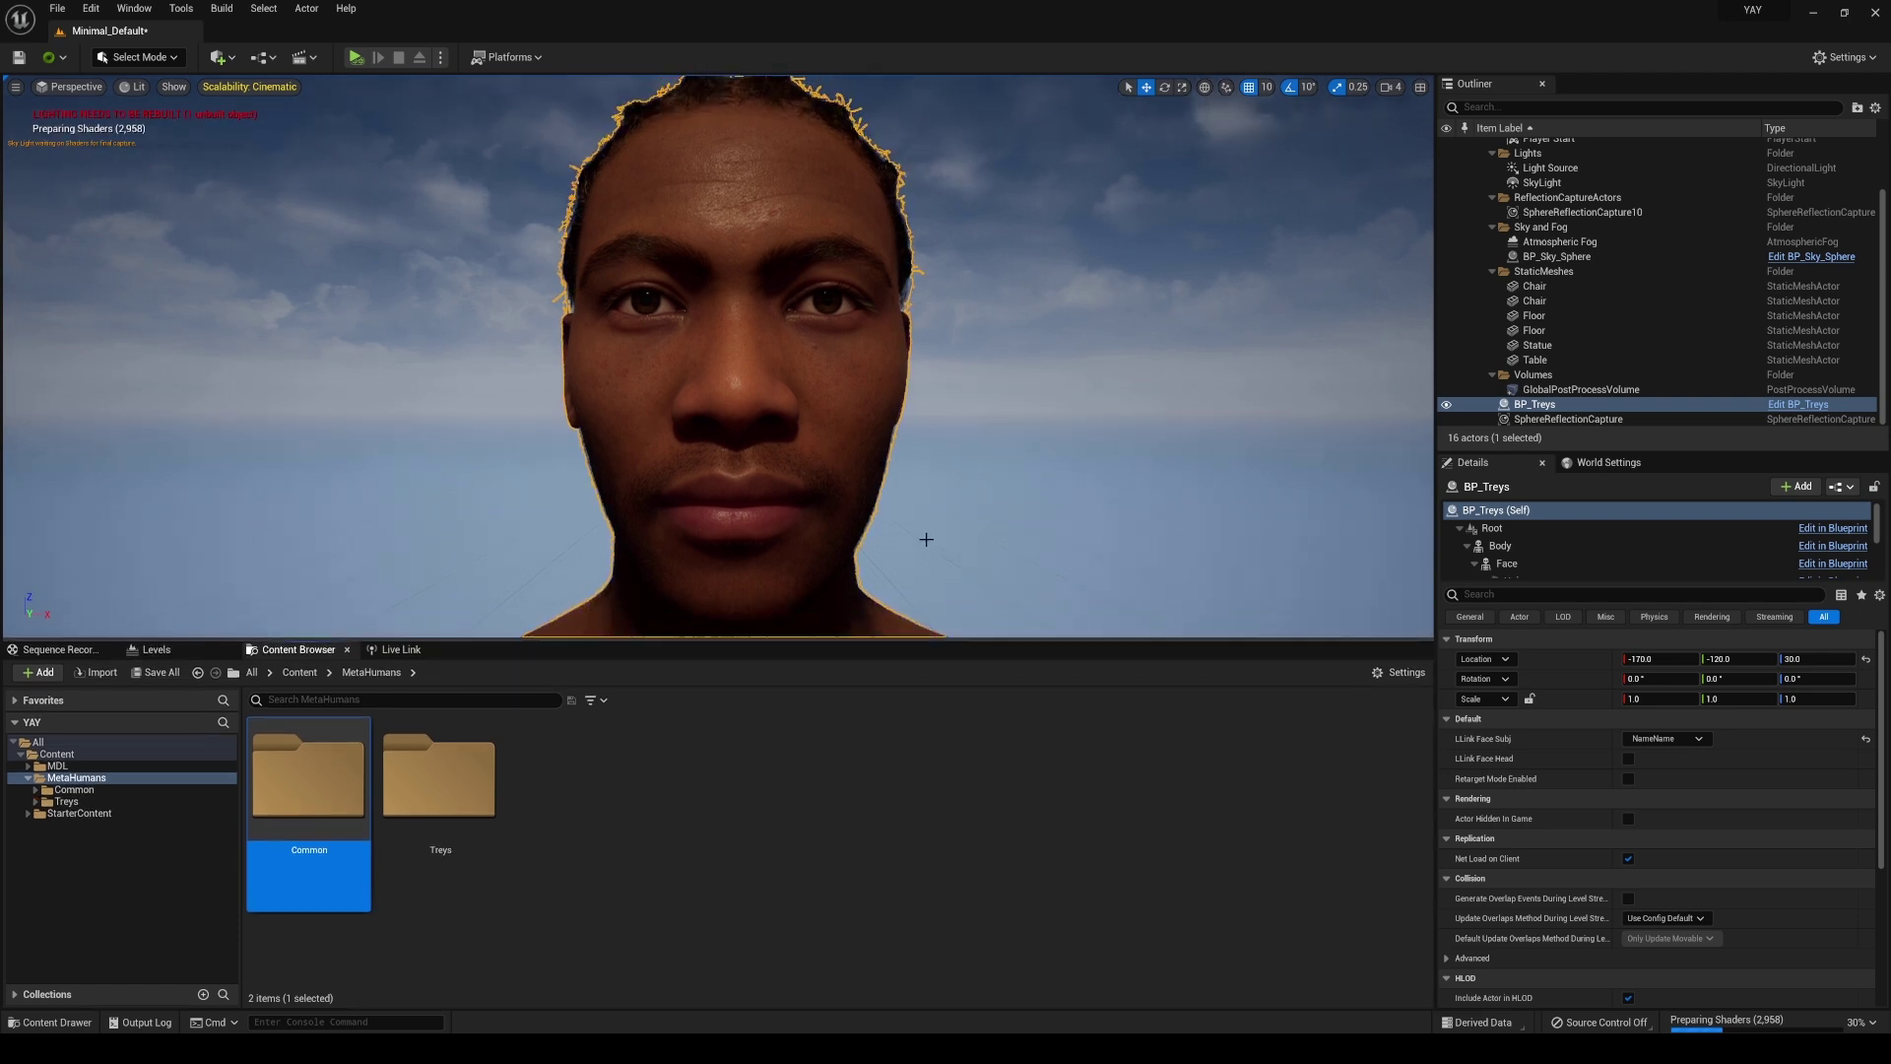